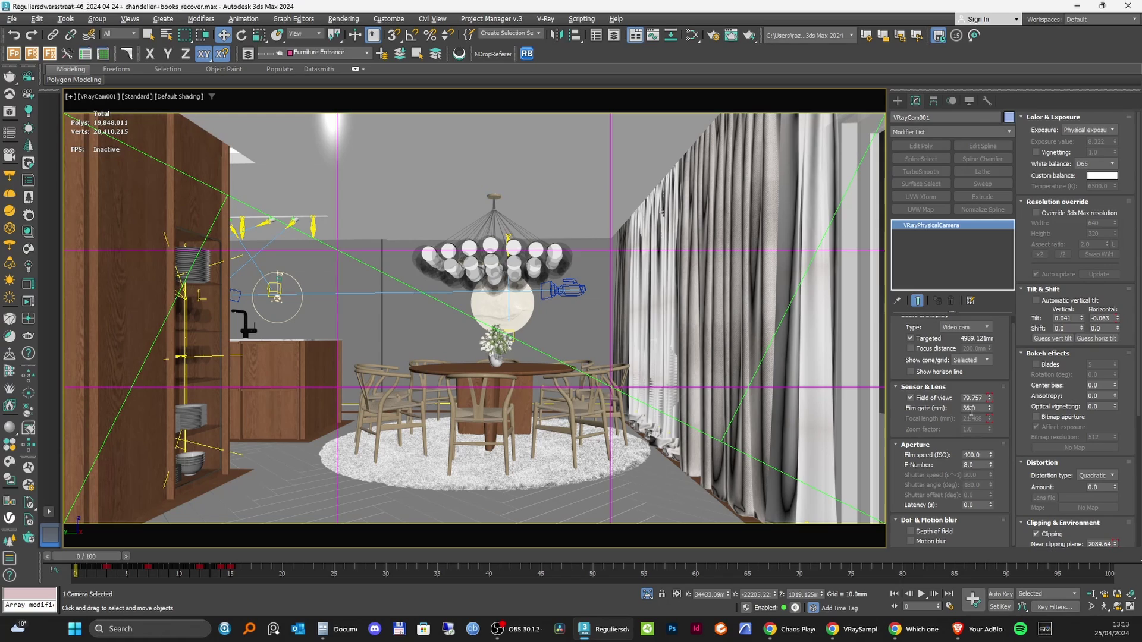
Set the type of the VRayCam001 physical camera to Still cam.
left_click(967, 327)
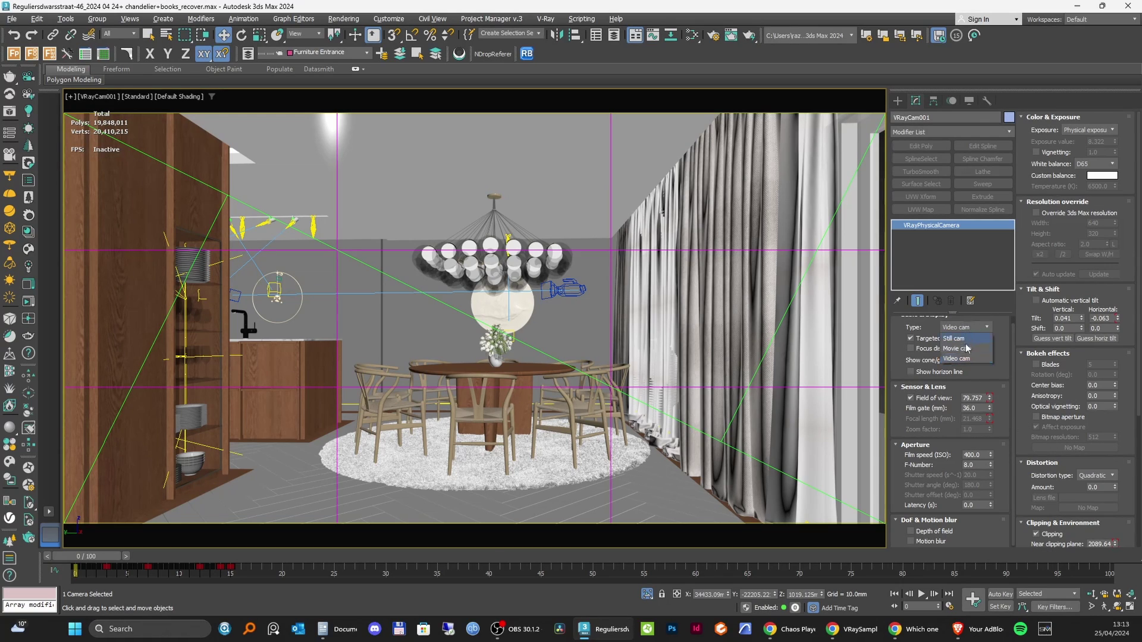
left_click(966, 349)
scroll(1034, 368, "up", 1)
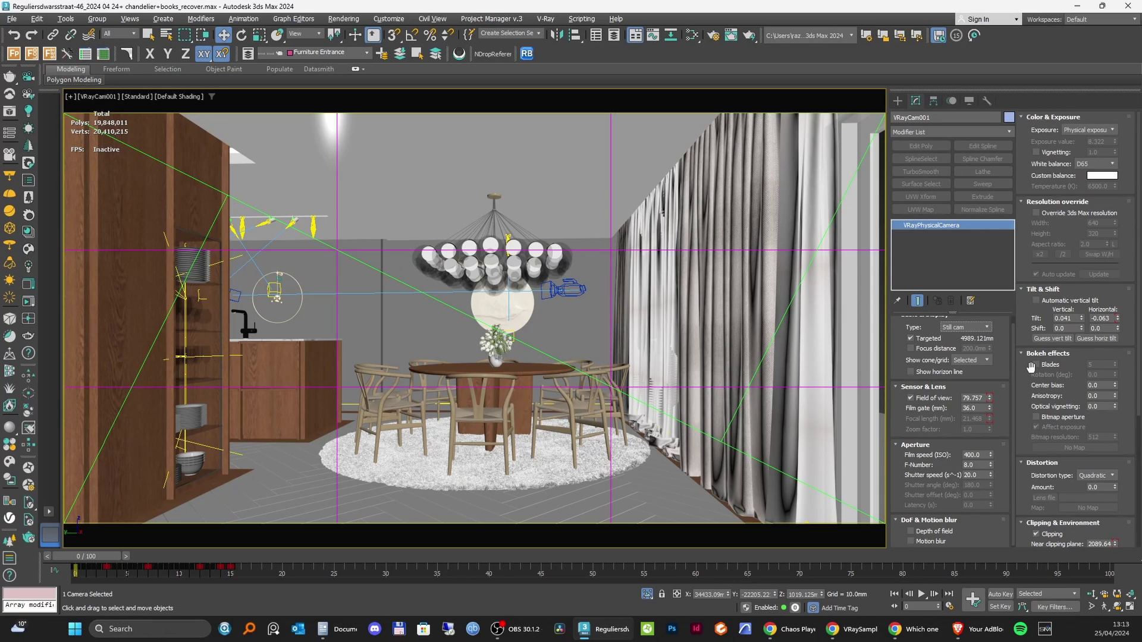
right_click(527, 333)
left_click(533, 349)
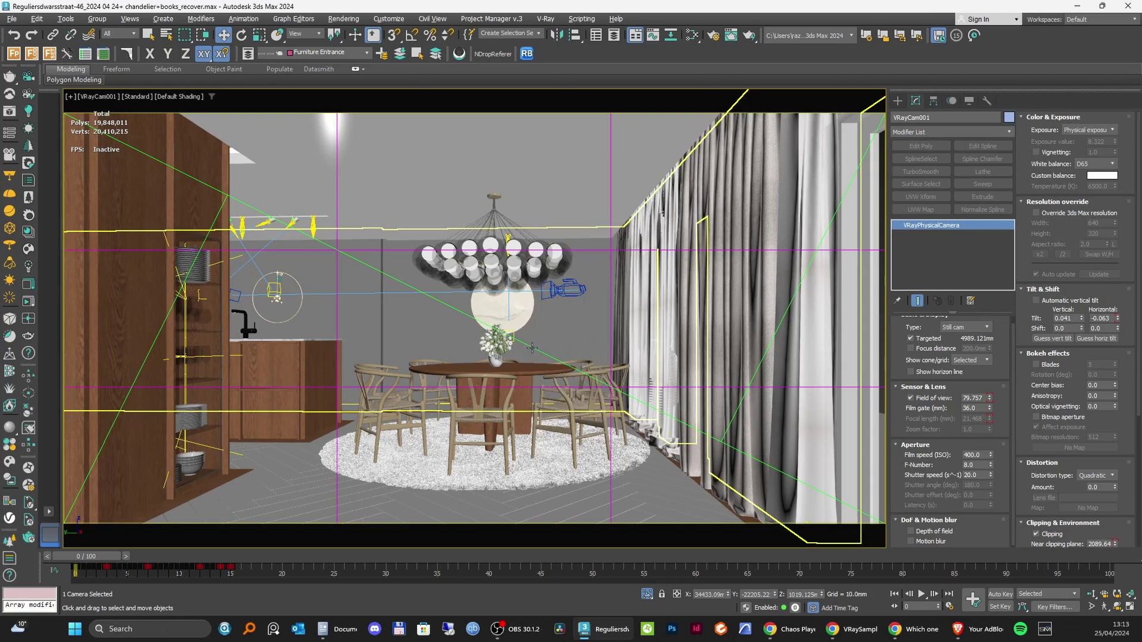
scroll(946, 331, "up", 1)
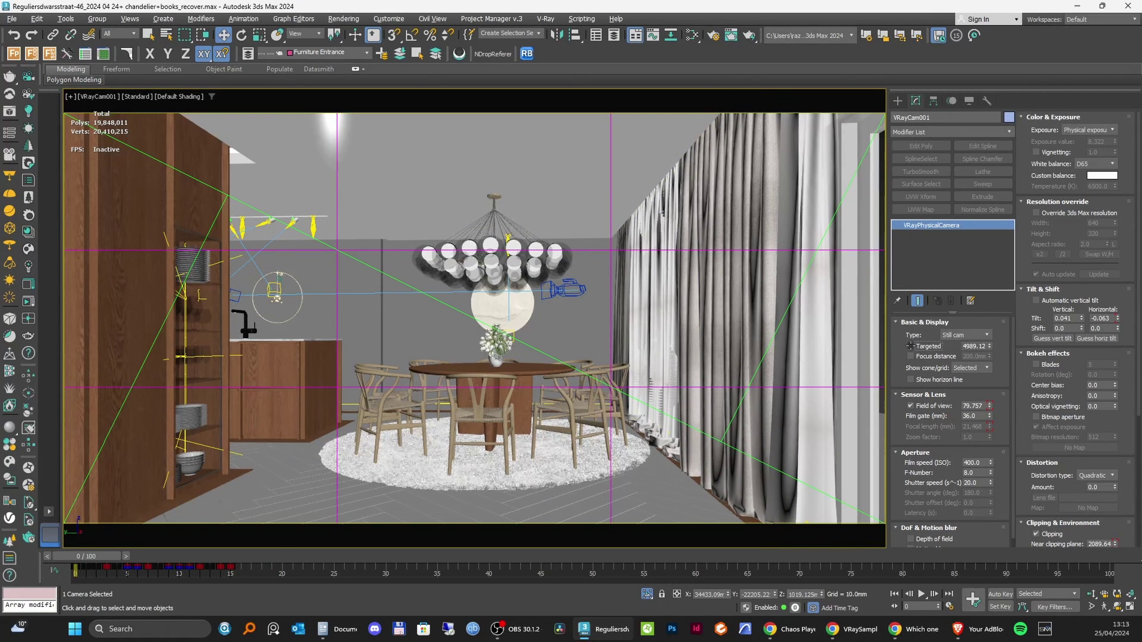
Select the target of VRayCam001, view it from the top and return to the VRayCam001 view.
left_click(103, 100)
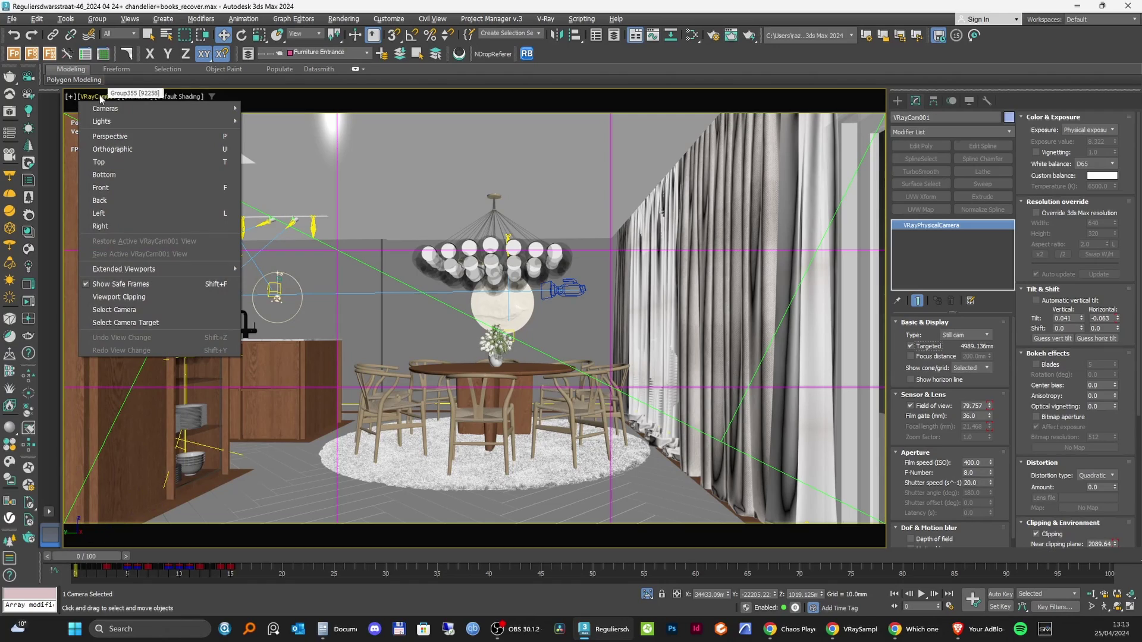
left_click(151, 320)
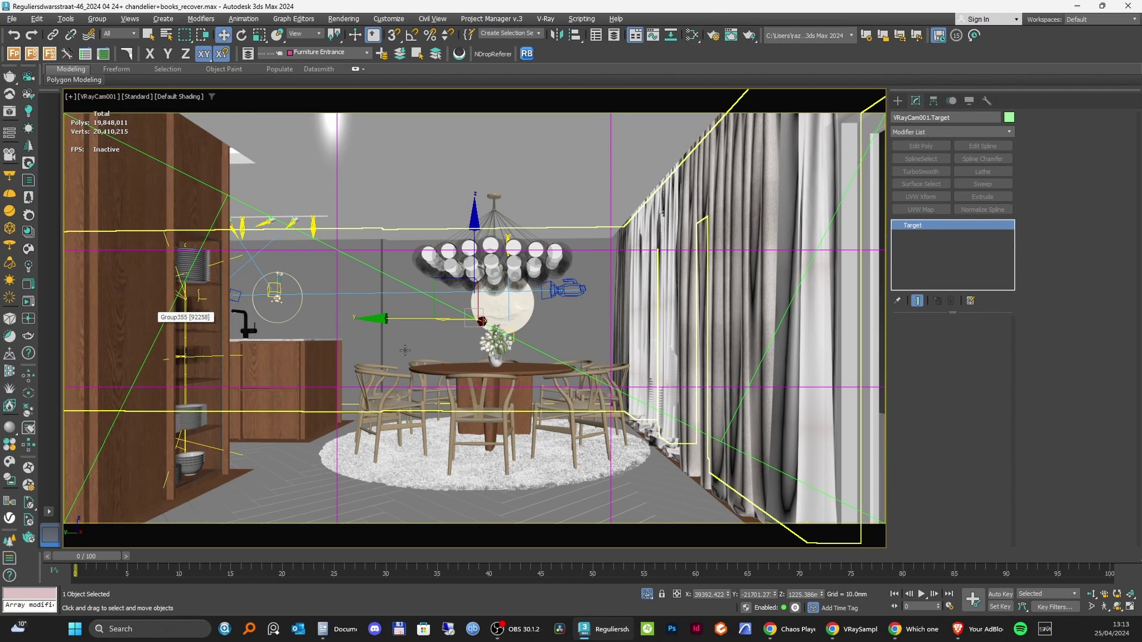
key("t")
key("c")
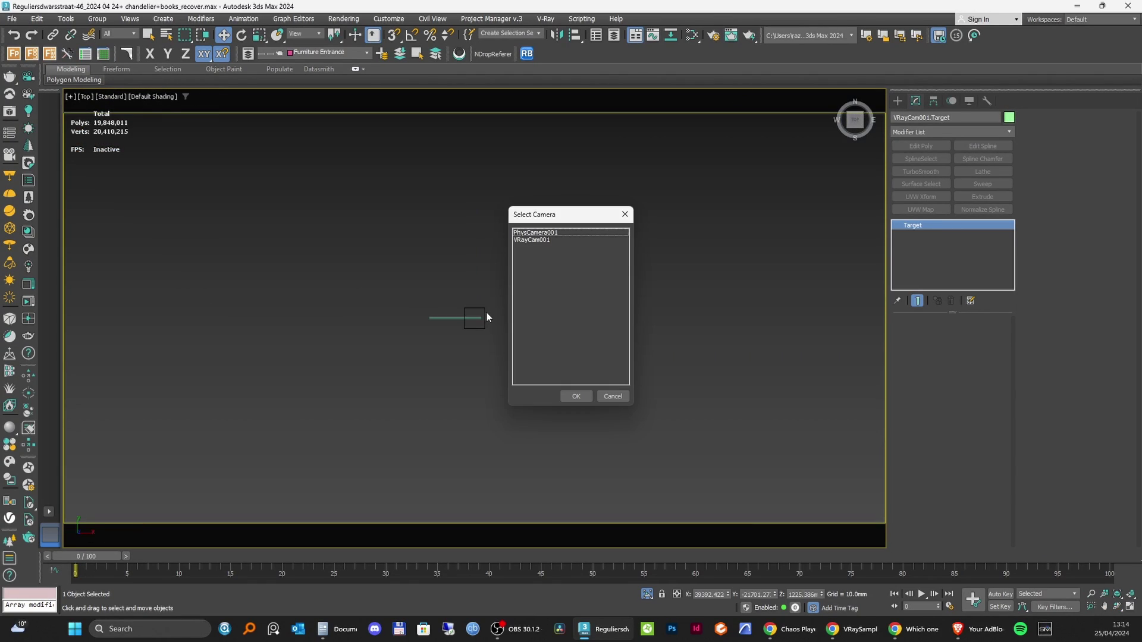
double_click(541, 240)
Show the scene from the top and select the VRayCam001 camera body, inspecting its separate target as well.
left_click(86, 102)
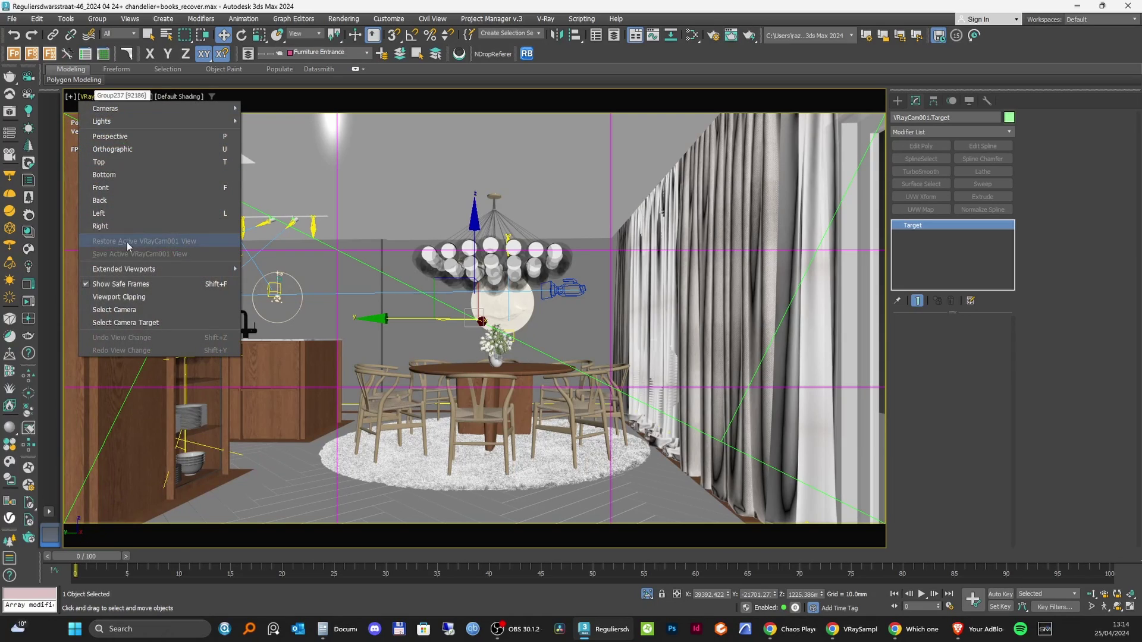
left_click(129, 303)
key("t")
middle_click_drag(462, 357, 457, 363)
left_click(490, 245)
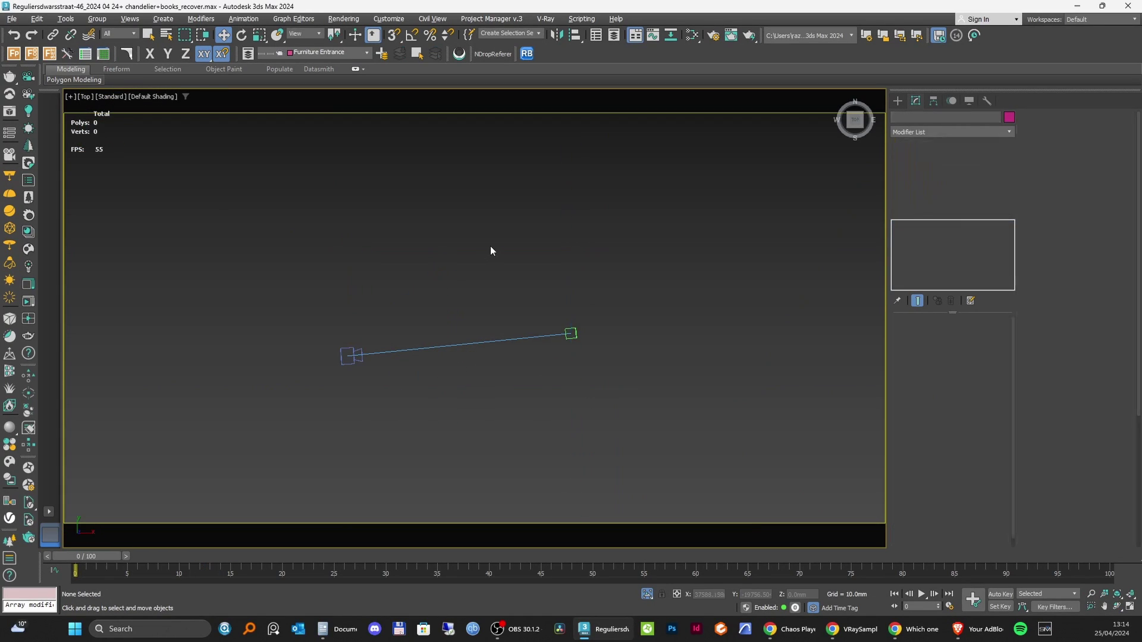
left_click_drag(273, 255, 394, 401)
left_click(571, 334)
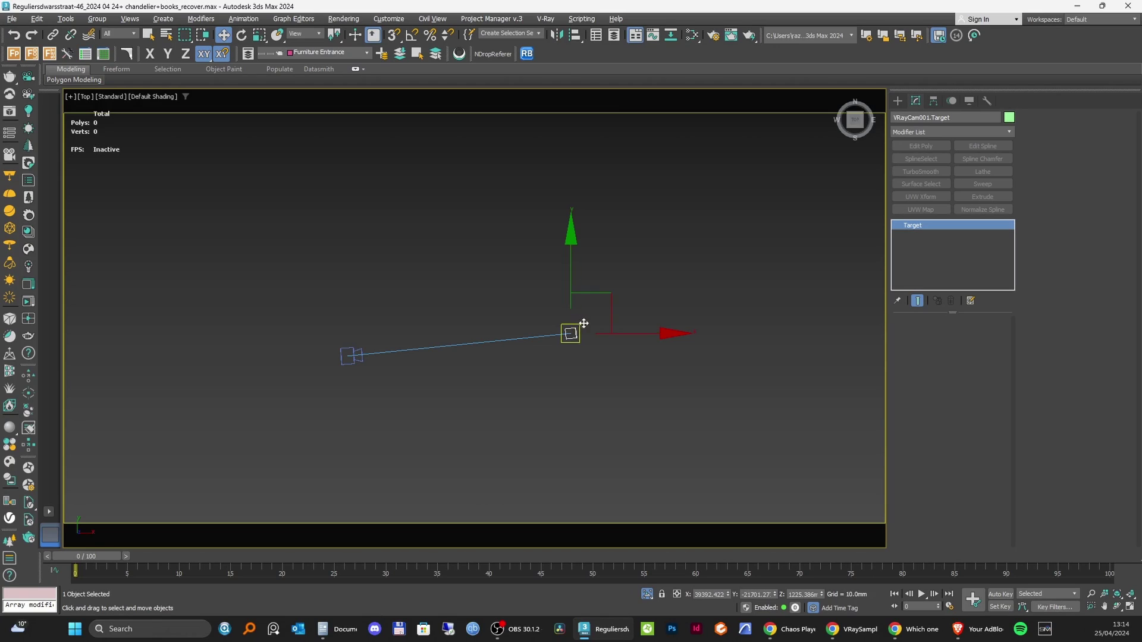
left_click(336, 303)
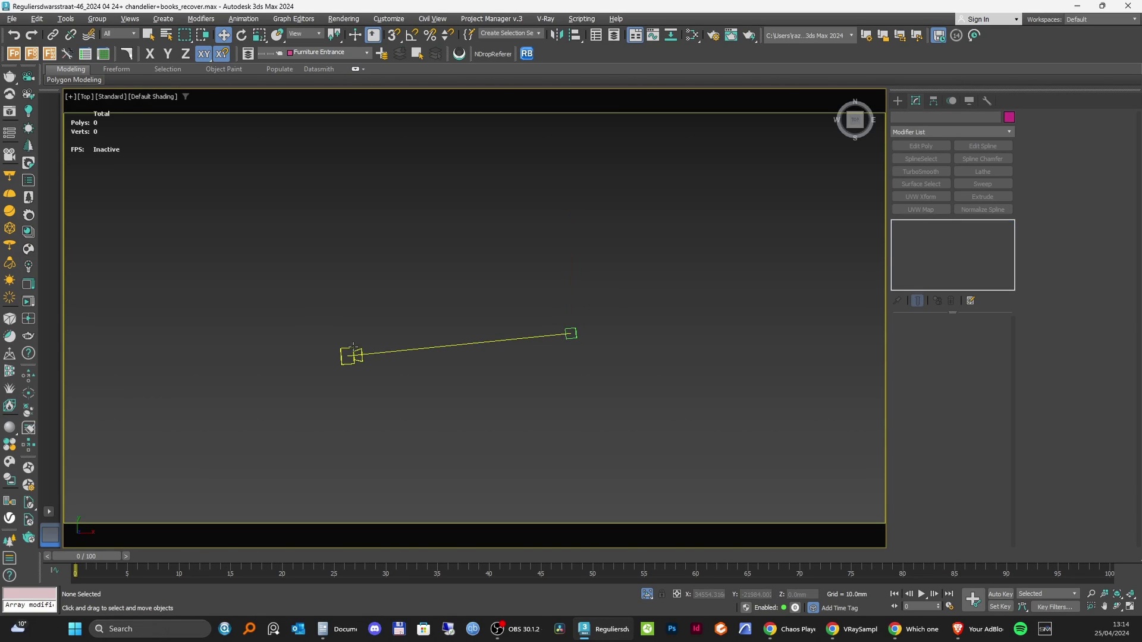
left_click(352, 351)
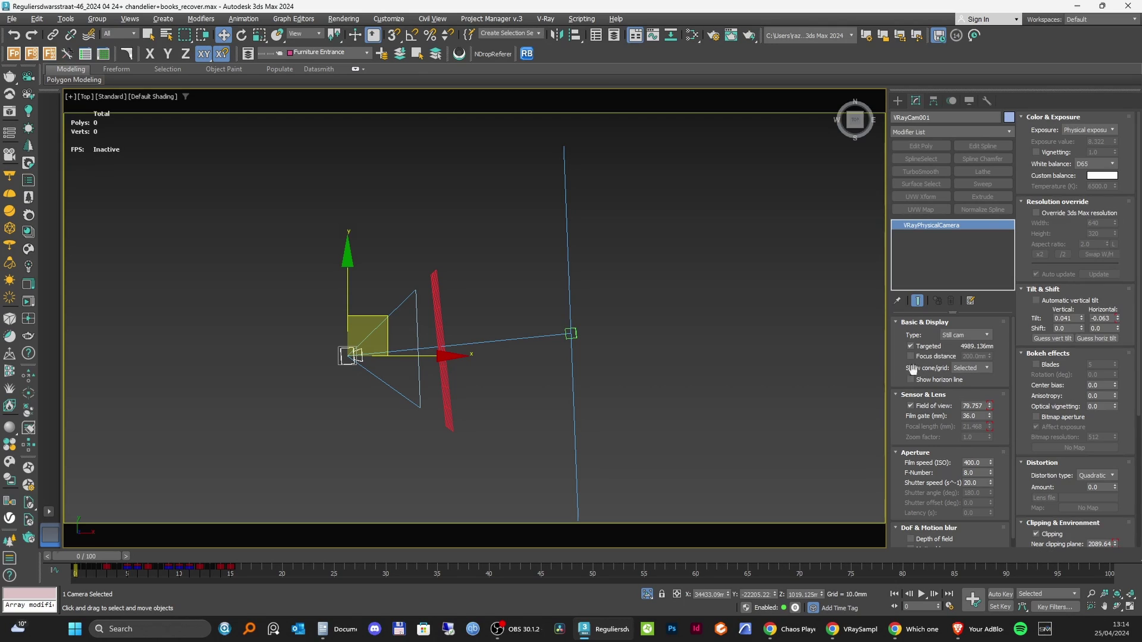
Enable the focus distance override on VRayCam001, try different distances and disable the override again.
mouse_move(1029, 430)
left_mouse_down()
mouse_move(1027, 402)
mouse_move(1027, 416)
left_mouse_up()
left_click_drag(898, 481, 902, 432)
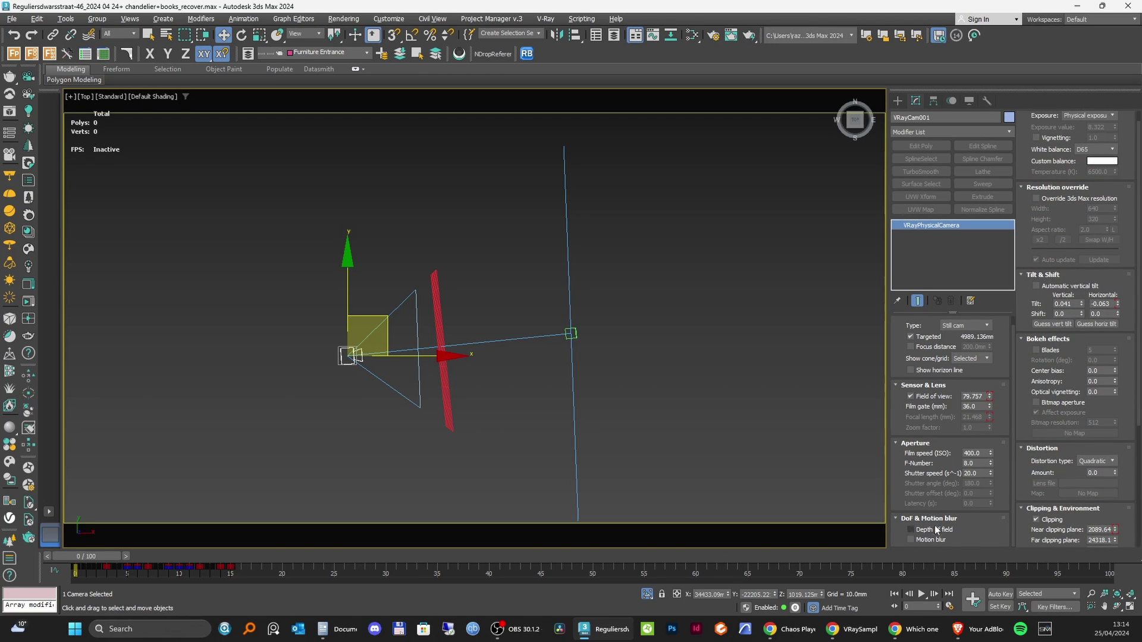
left_click(732, 482)
left_click(341, 351)
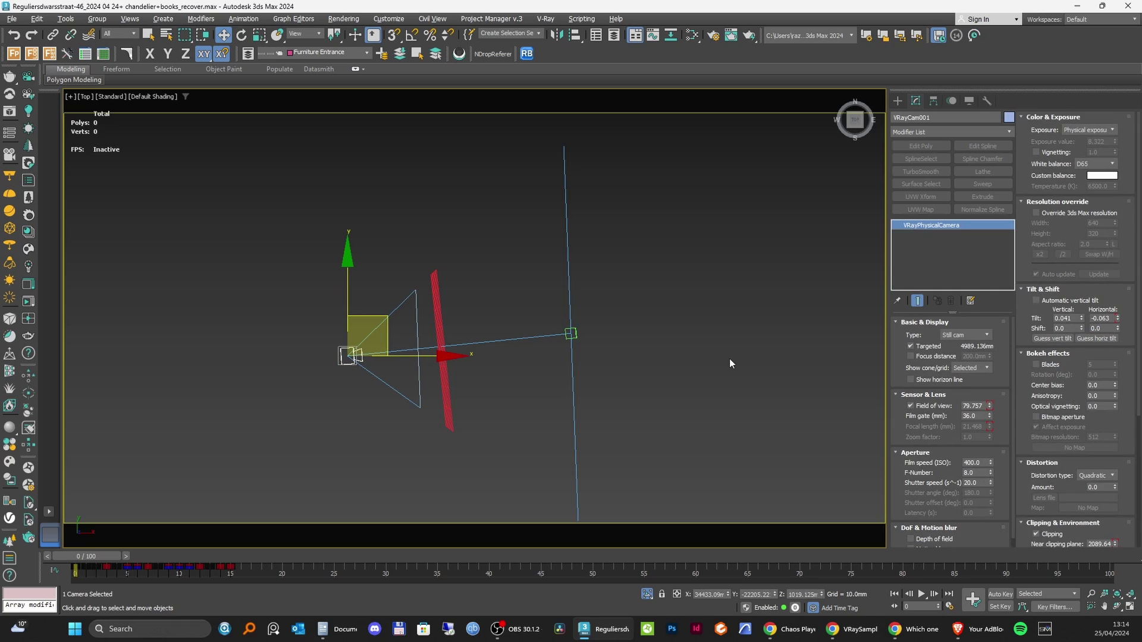
left_click(931, 357)
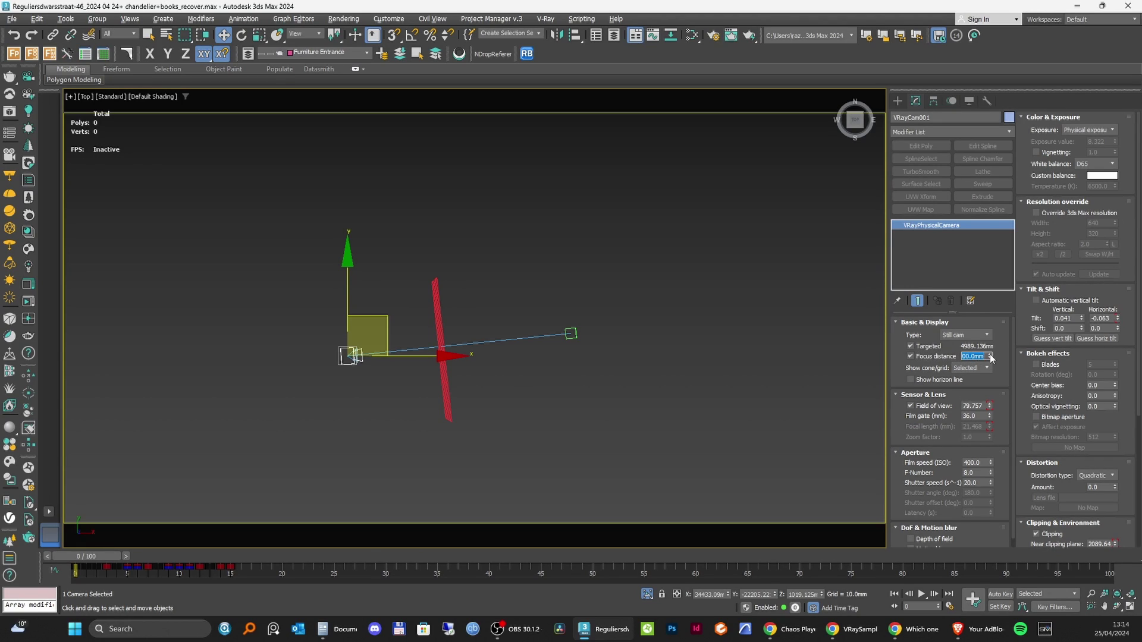
left_click_drag(991, 357, 960, 436)
right_click(960, 435)
left_click(911, 356)
Choose Selected for the camera's Show cone/grid option and test it by deselecting and reselecting VRayCam001.
left_click(976, 368)
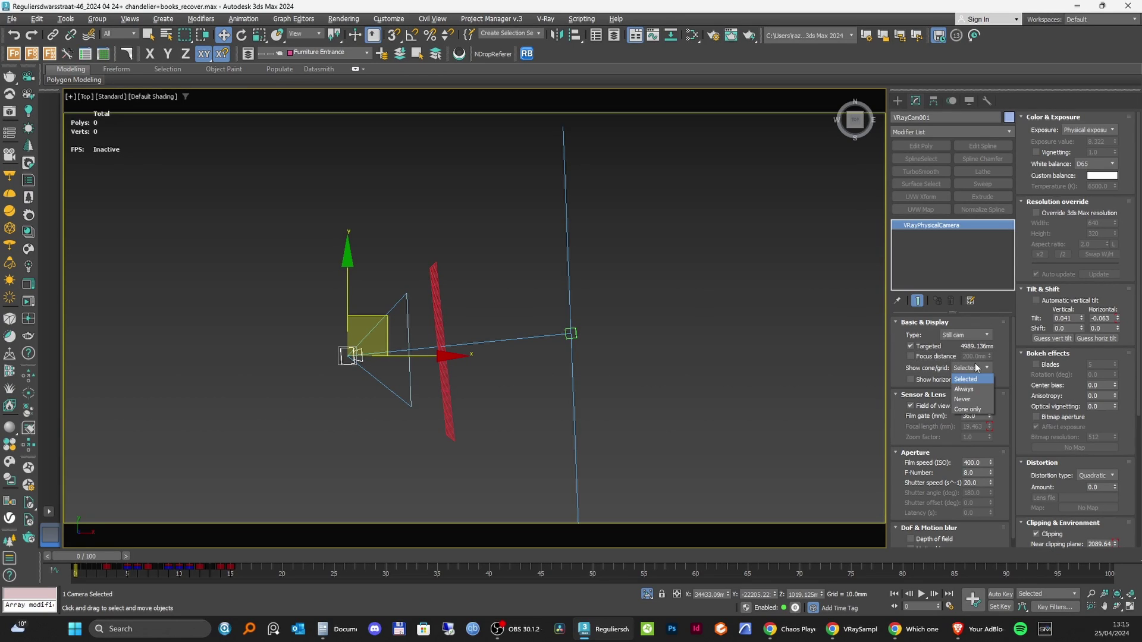
left_click(966, 379)
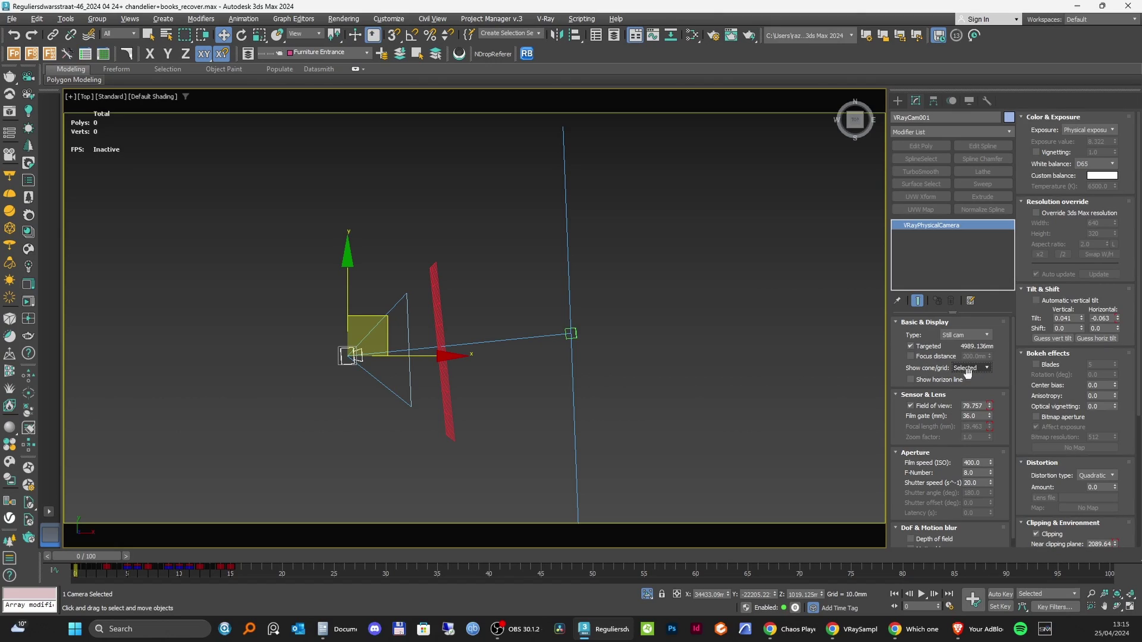
left_click(724, 402)
left_click(351, 355)
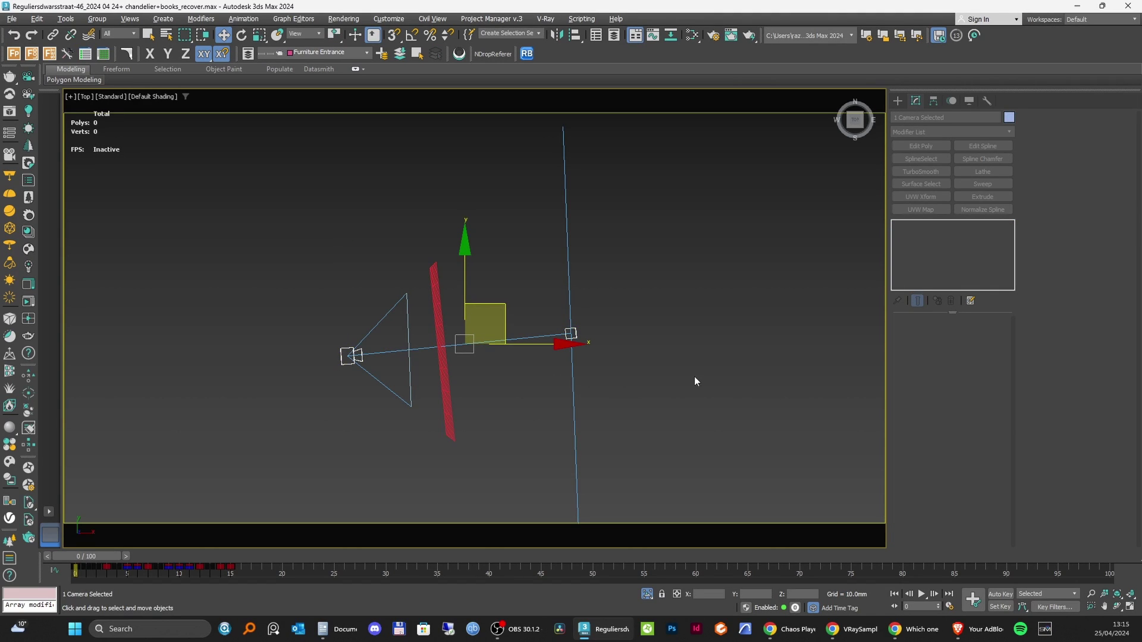
left_click(604, 377)
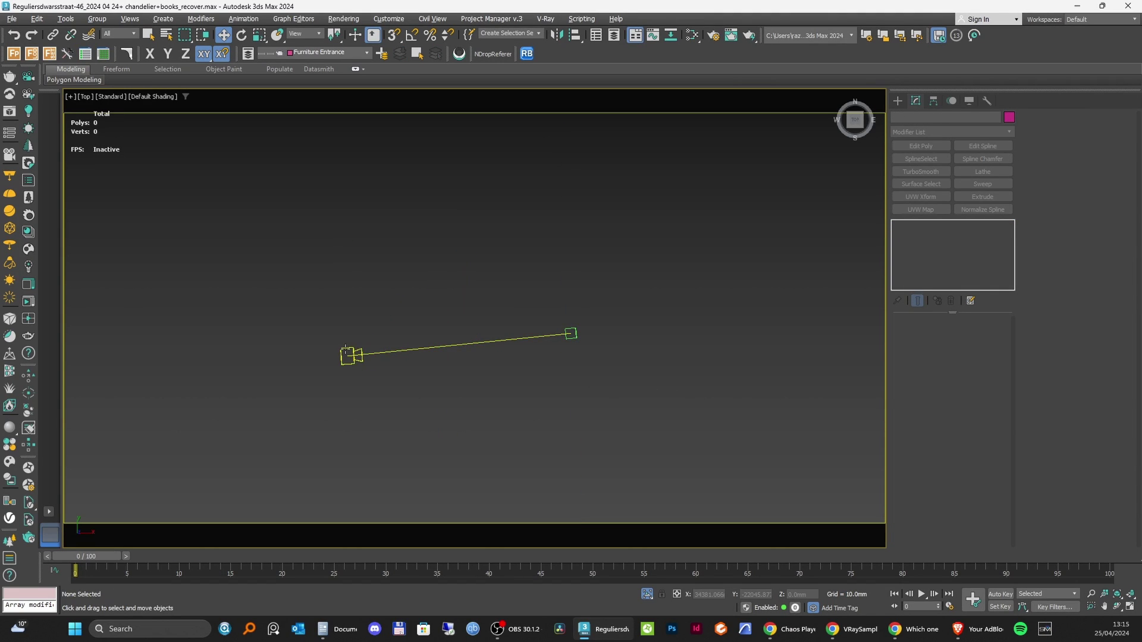
left_click(349, 355)
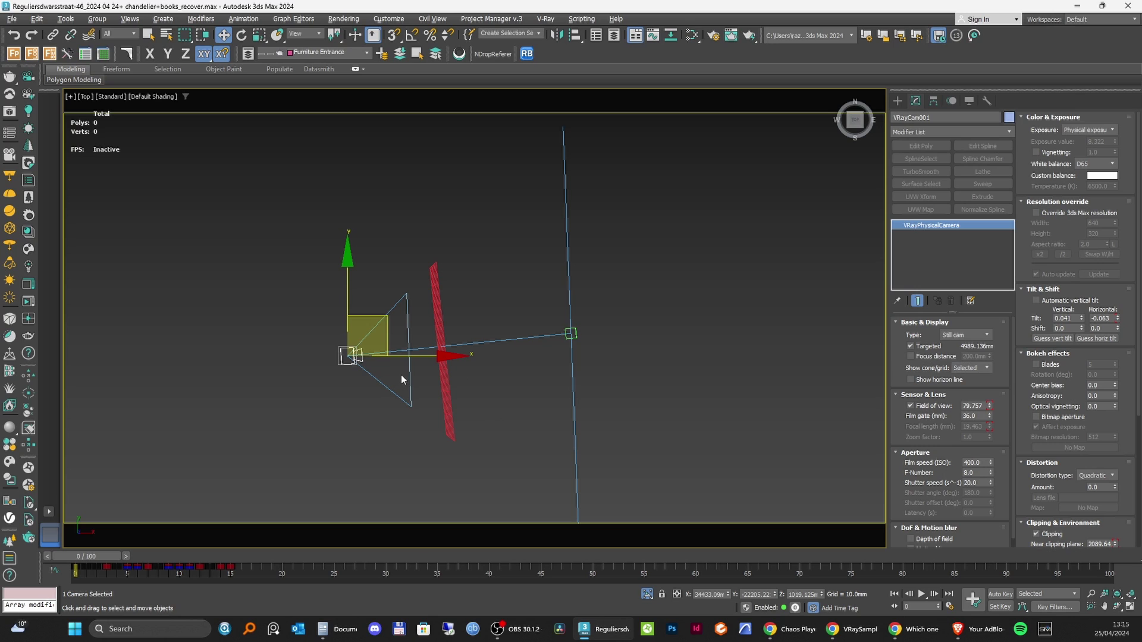
Toggle the focus distance override of VRayCam001 on and off to compare its grids from an angled view.
middle_click_drag(443, 407, 415, 227, "alt")
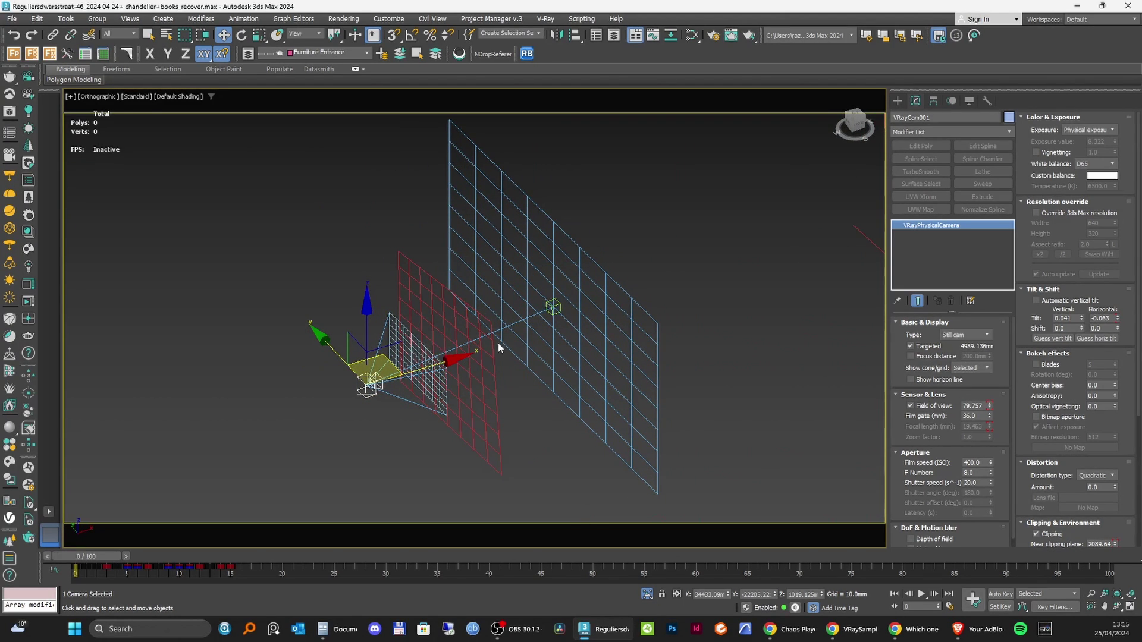
left_click(932, 355)
left_click(933, 356)
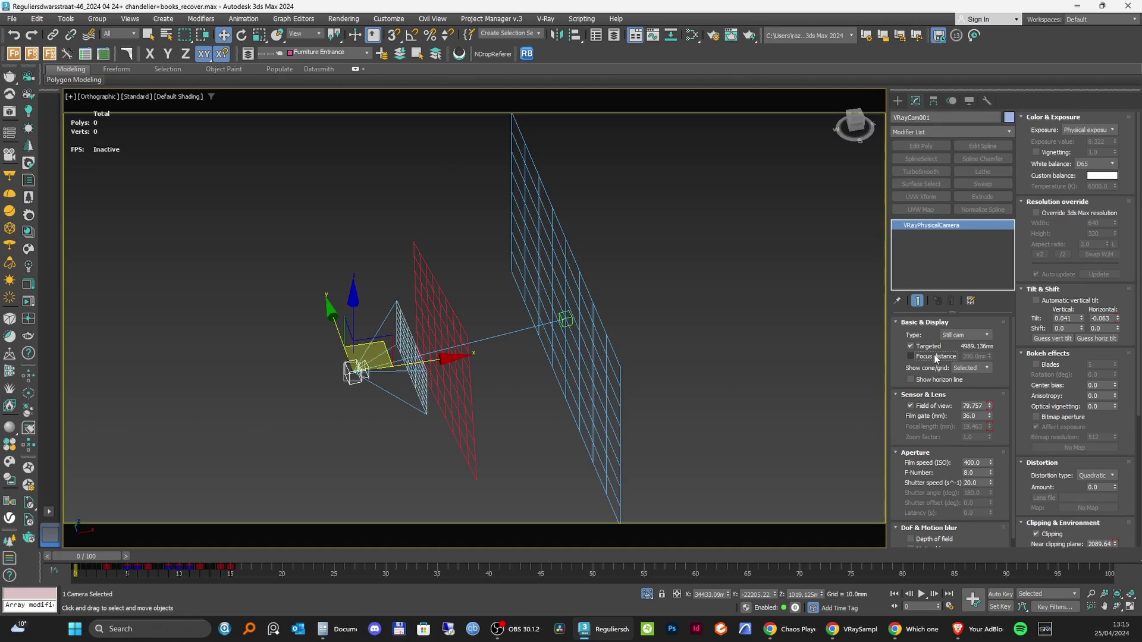
left_click(932, 355)
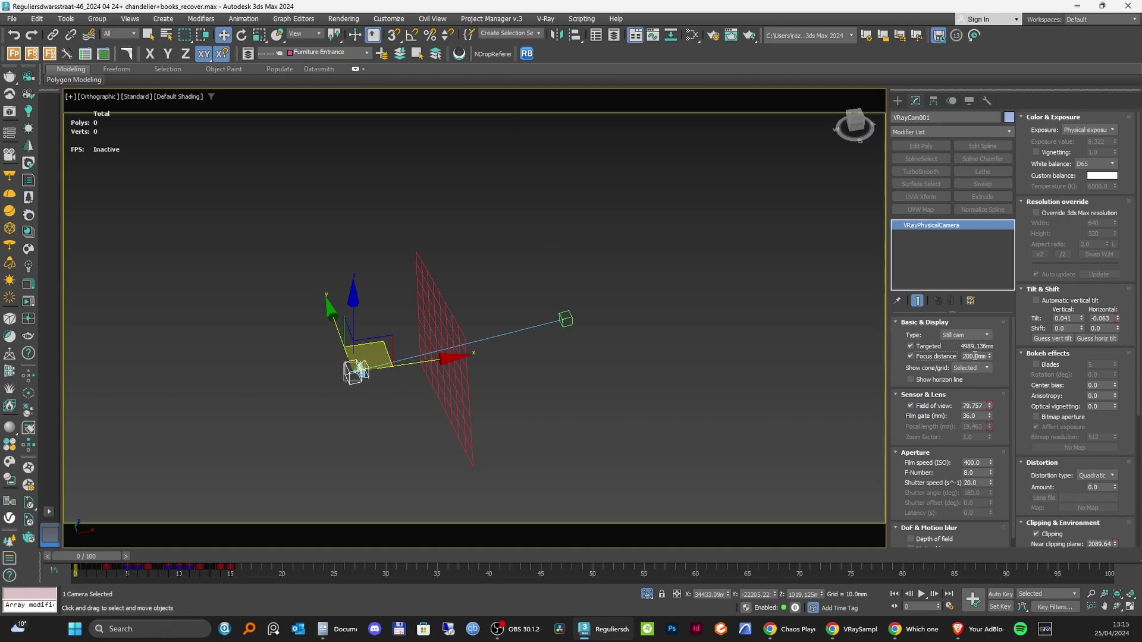
left_click(930, 356)
Deselect and reselect VRayCam001 to examine how its cone and grids display under the Selected option.
key("ctrl+d")
left_click(561, 321)
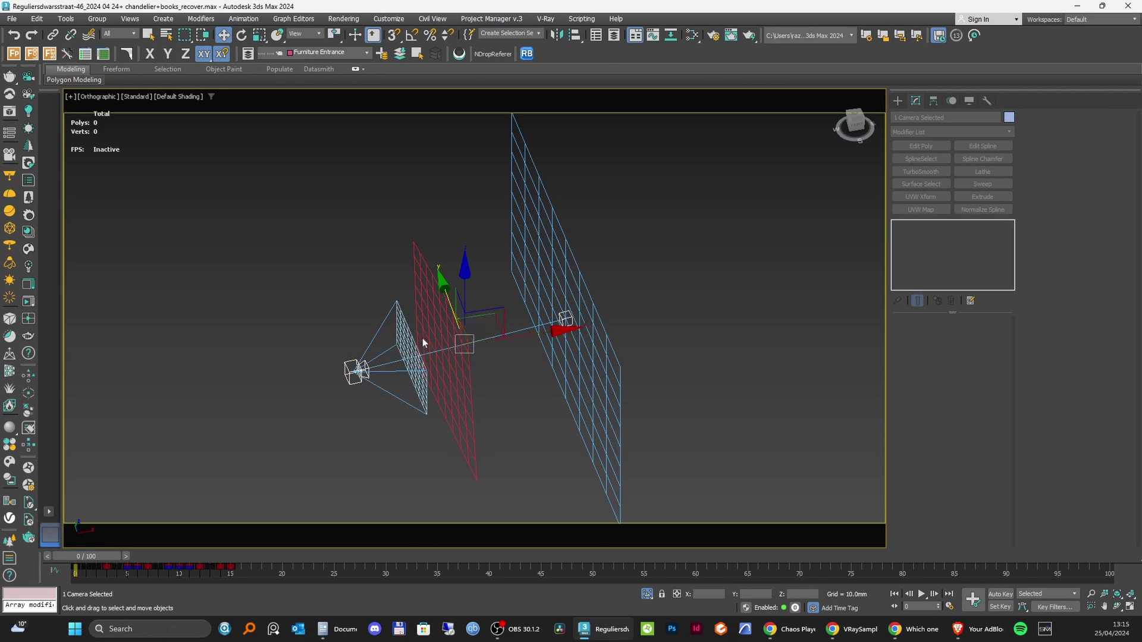
middle_click_drag(423, 340, 450, 359, "alt")
left_click(449, 359)
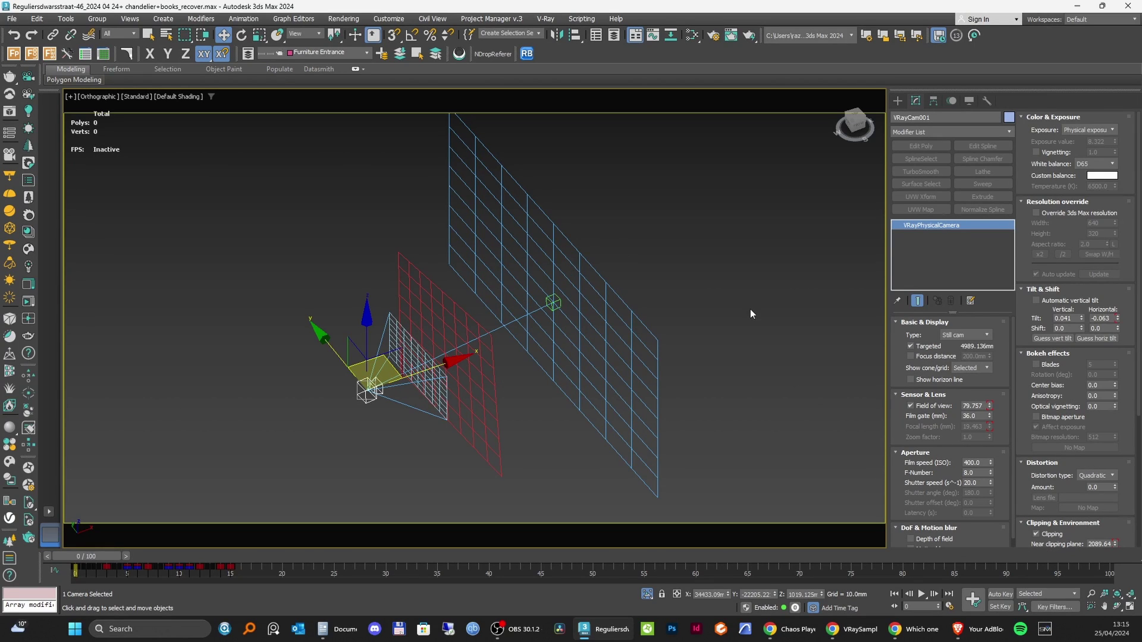
left_click(971, 368)
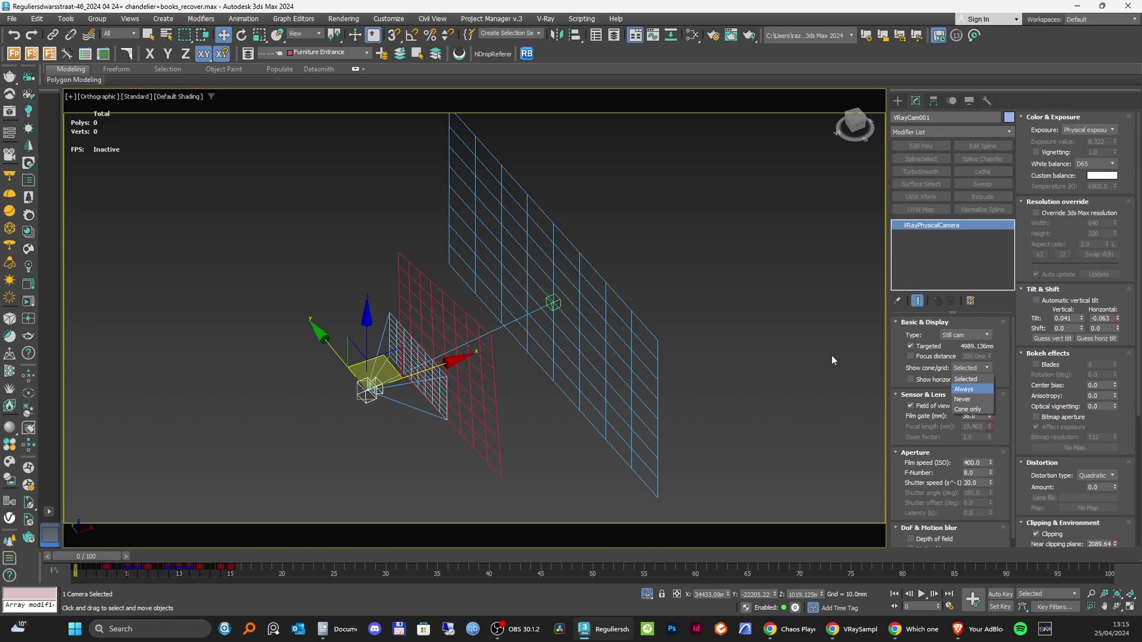
left_click(926, 376)
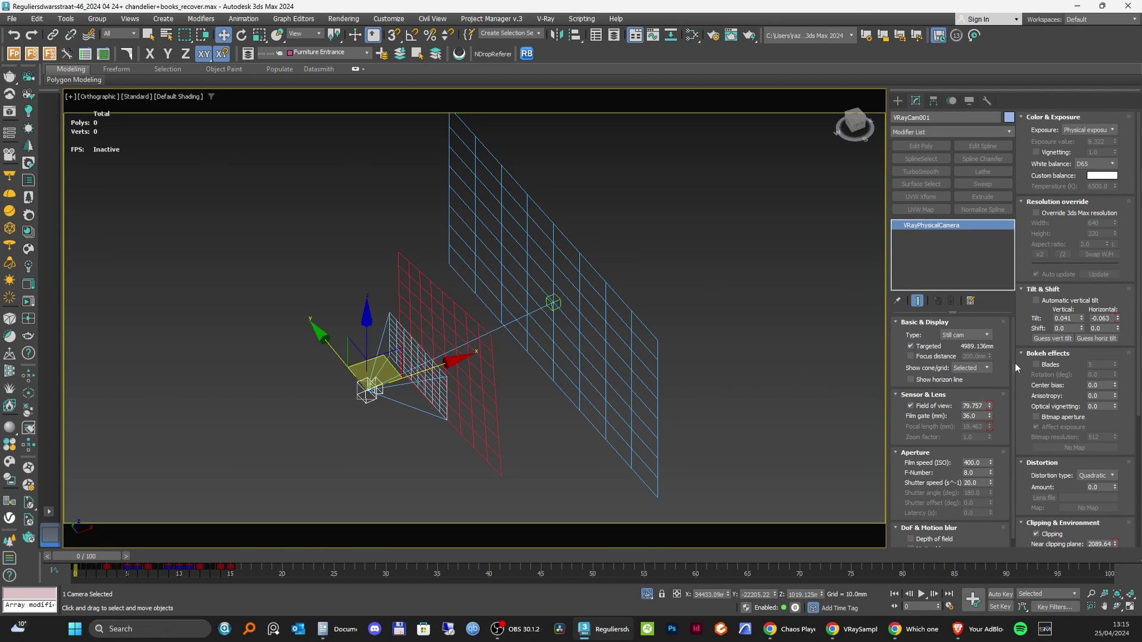
left_click(746, 301)
left_click(369, 385)
Try Always for the Show cone/grid option with the camera deselected, and try Never with it reselected.
left_click(970, 367)
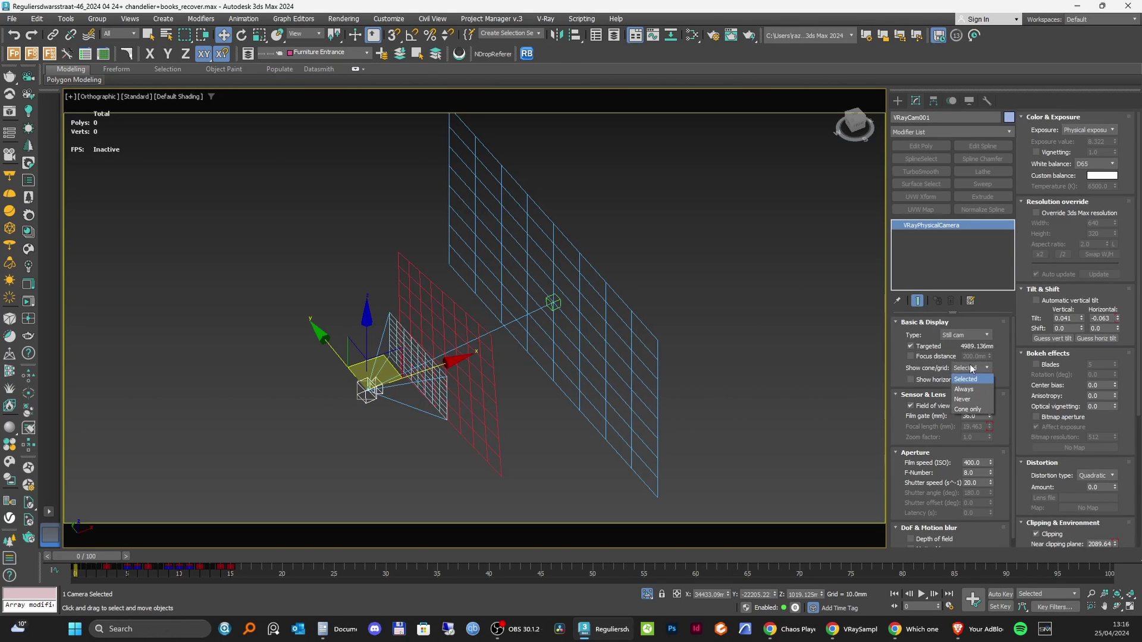
left_click(975, 390)
left_click(709, 325)
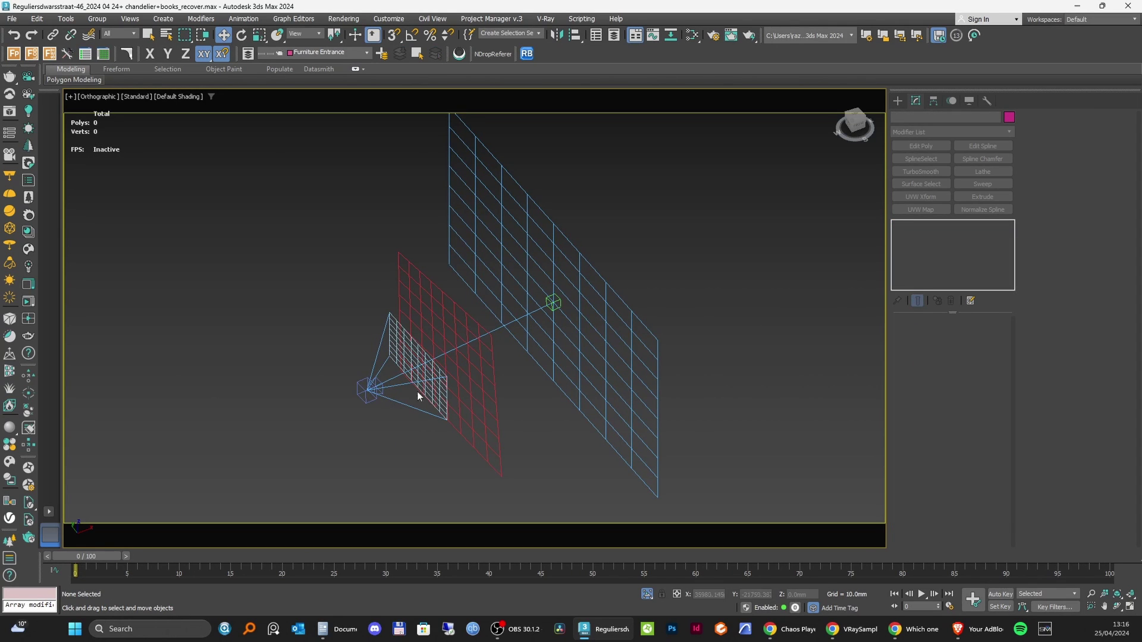
left_click(380, 386)
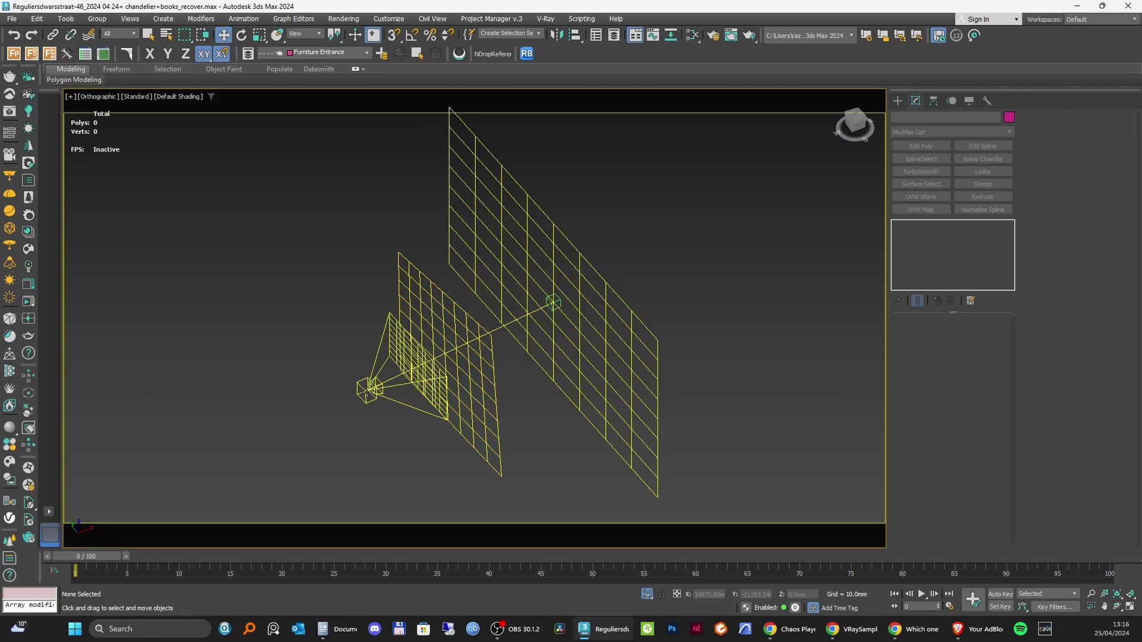
left_click(970, 368)
left_click(974, 399)
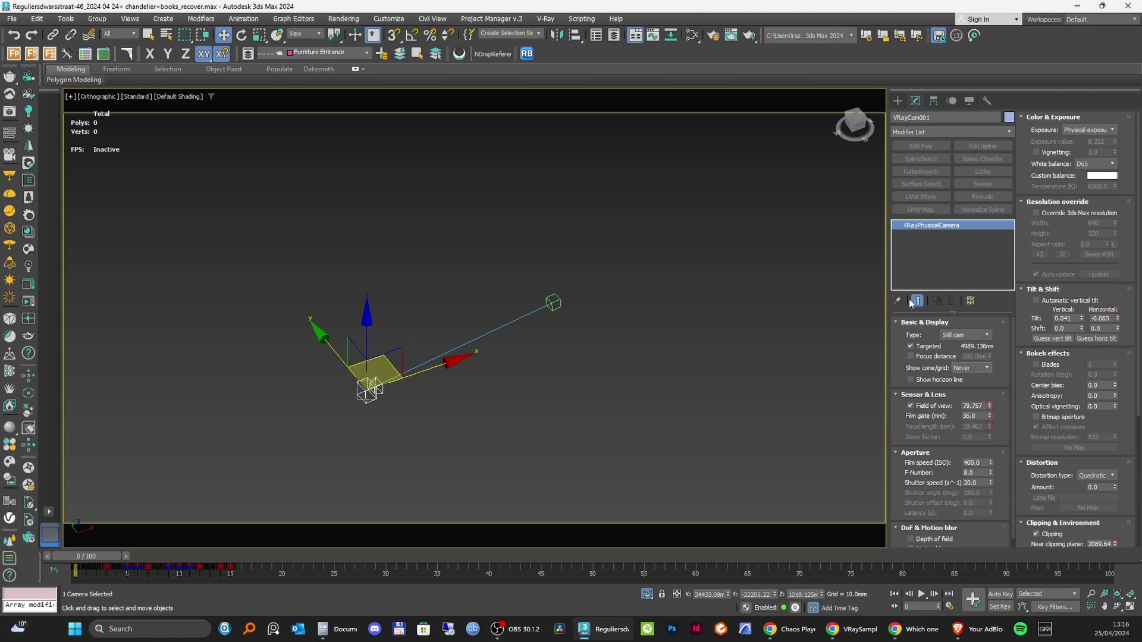
Set the Show cone/grid option of VRayCam001 to Cone only and inspect the cone around the reselected camera.
left_click(971, 368)
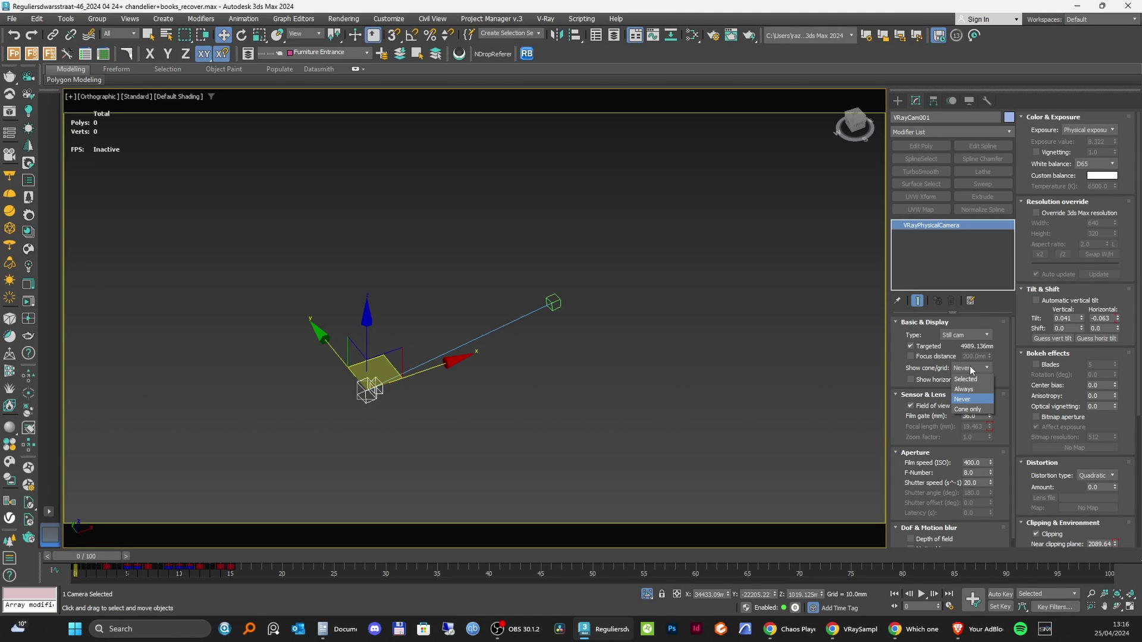
left_click(968, 410)
left_click(415, 374)
scroll(415, 373, "up", 2)
left_click(353, 395)
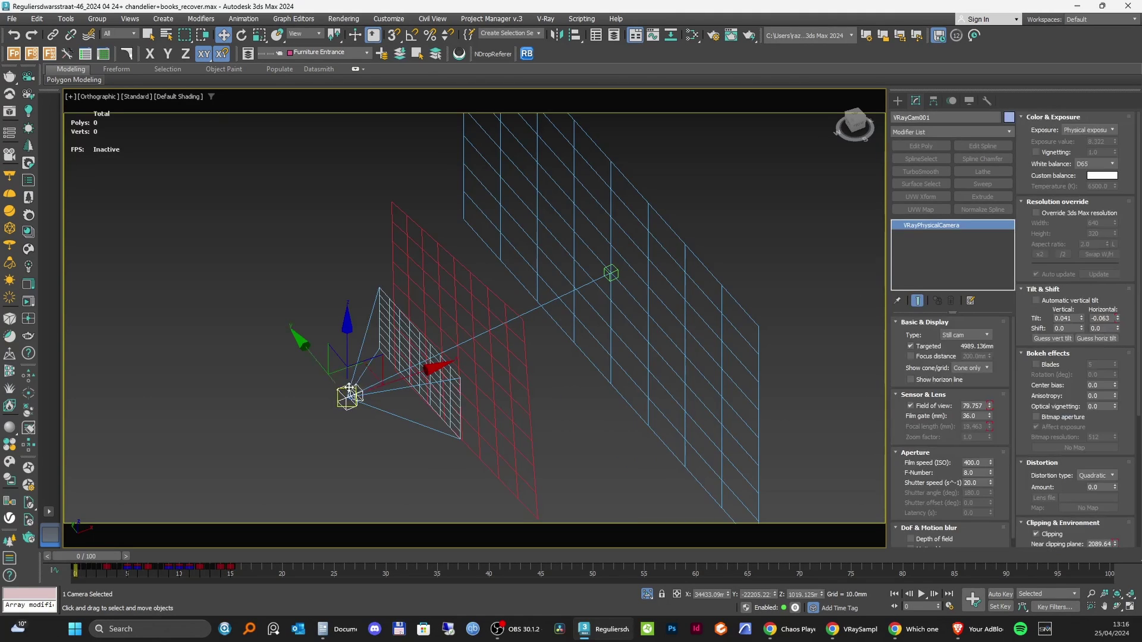
scroll(403, 336, "up", 3)
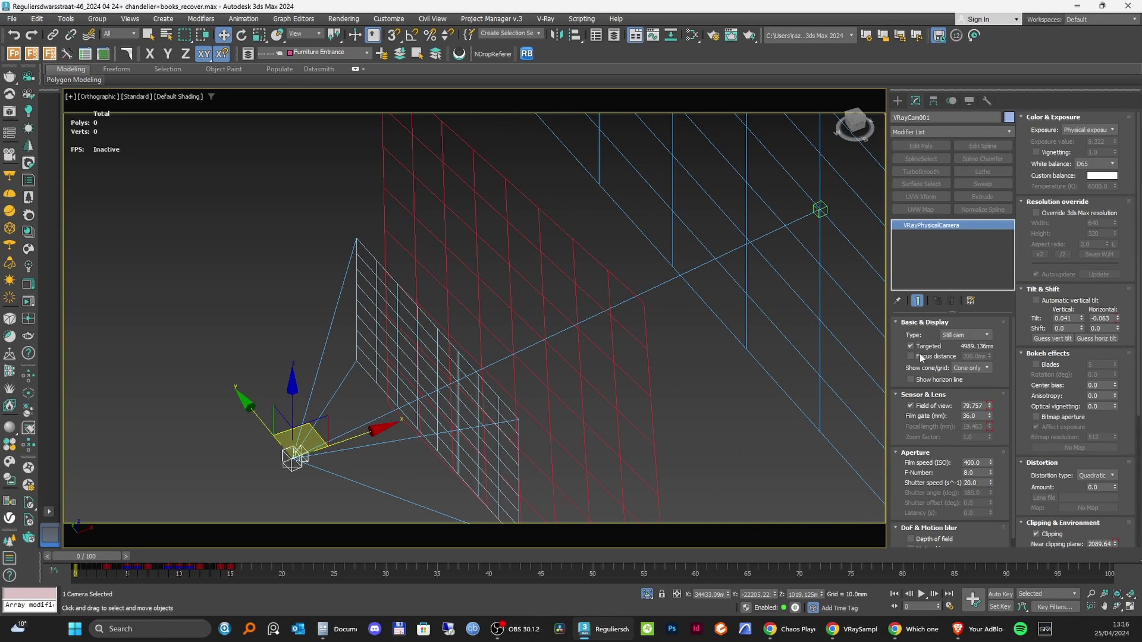
scroll(522, 383, "down", 3)
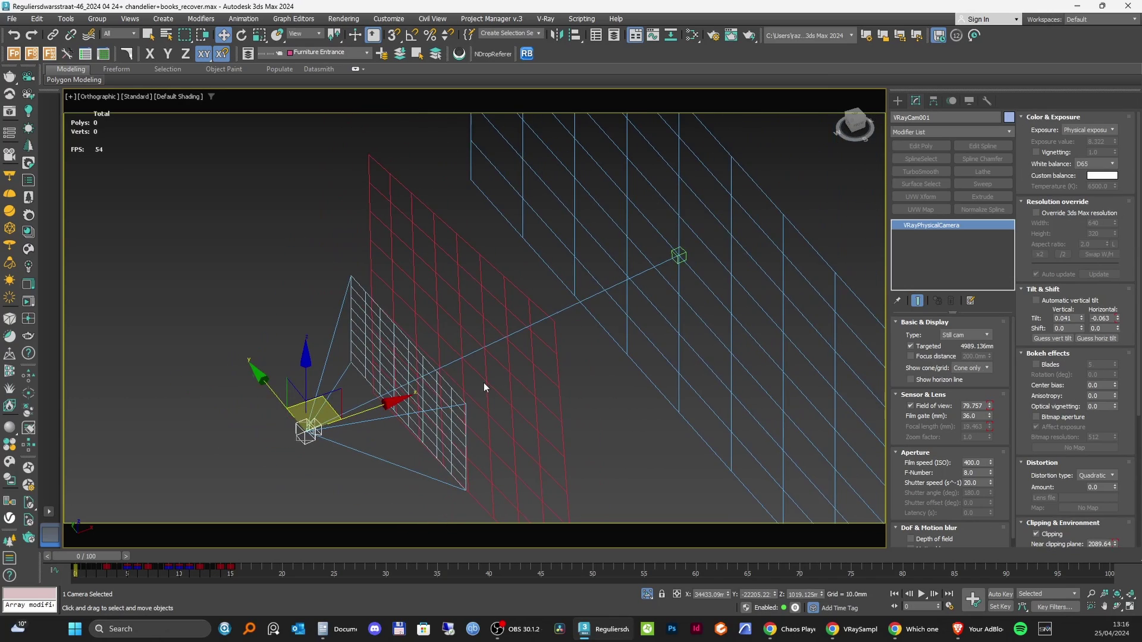
Try the Show horizon line option of VRayCam001 on and off in the orthographic view.
scroll(483, 383, "down", 1)
scroll(483, 383, "up", 1)
scroll(567, 388, "down", 3)
scroll(713, 264, "down", 3)
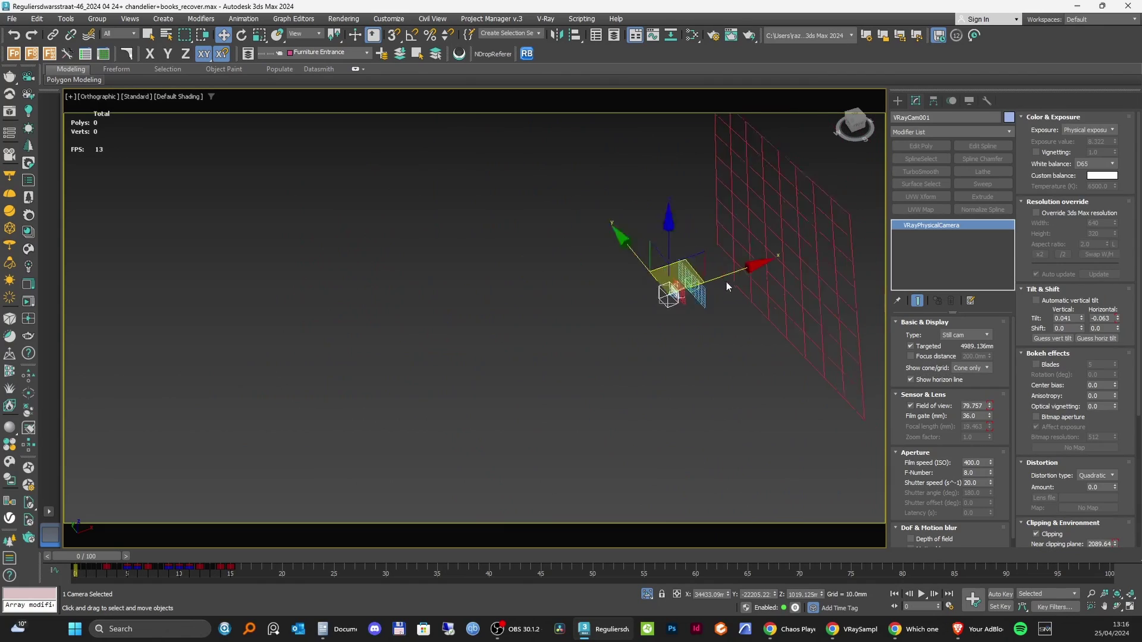
left_click(946, 381)
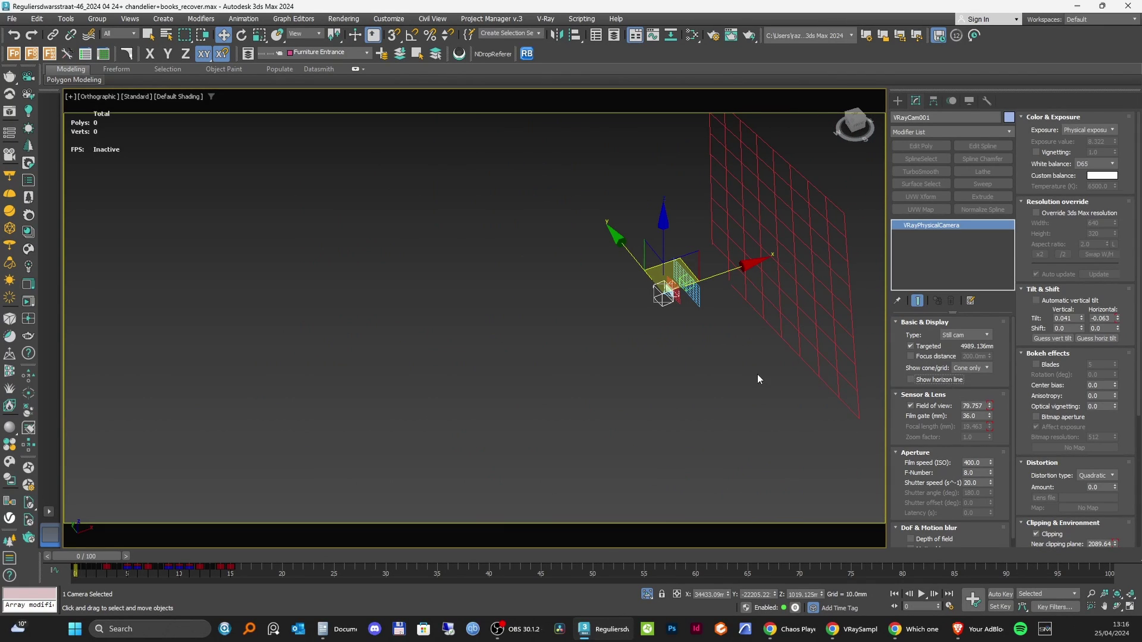
Look through VRayCam001 and reselect that camera to enable its Show horizon line option.
left_click(732, 370)
key("c")
double_click(567, 241)
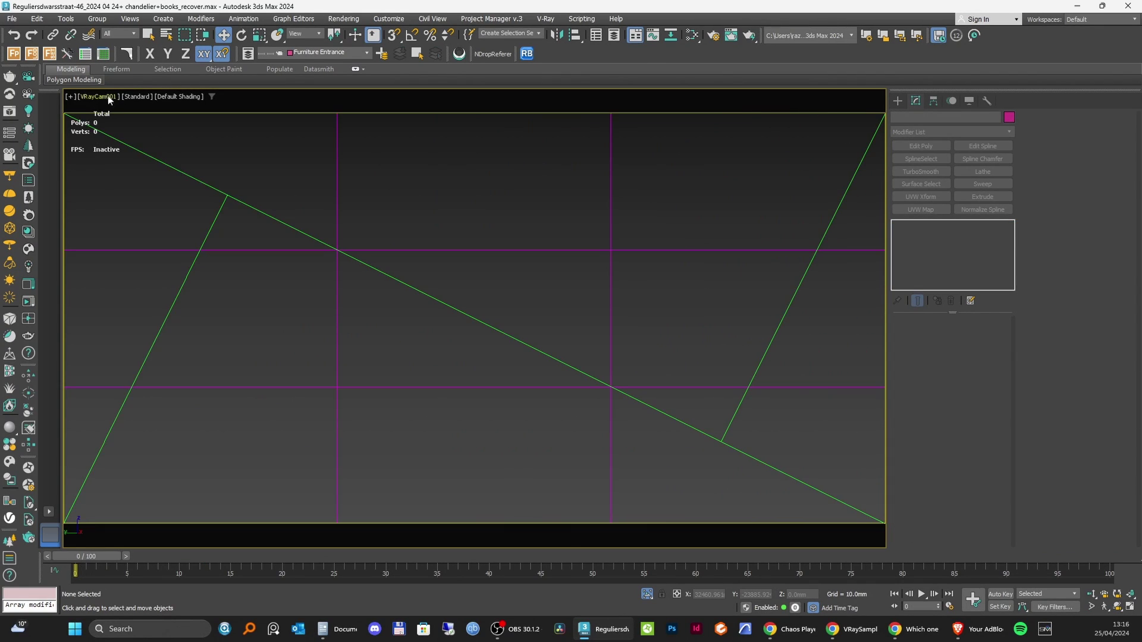
left_click(98, 96)
left_click(126, 310)
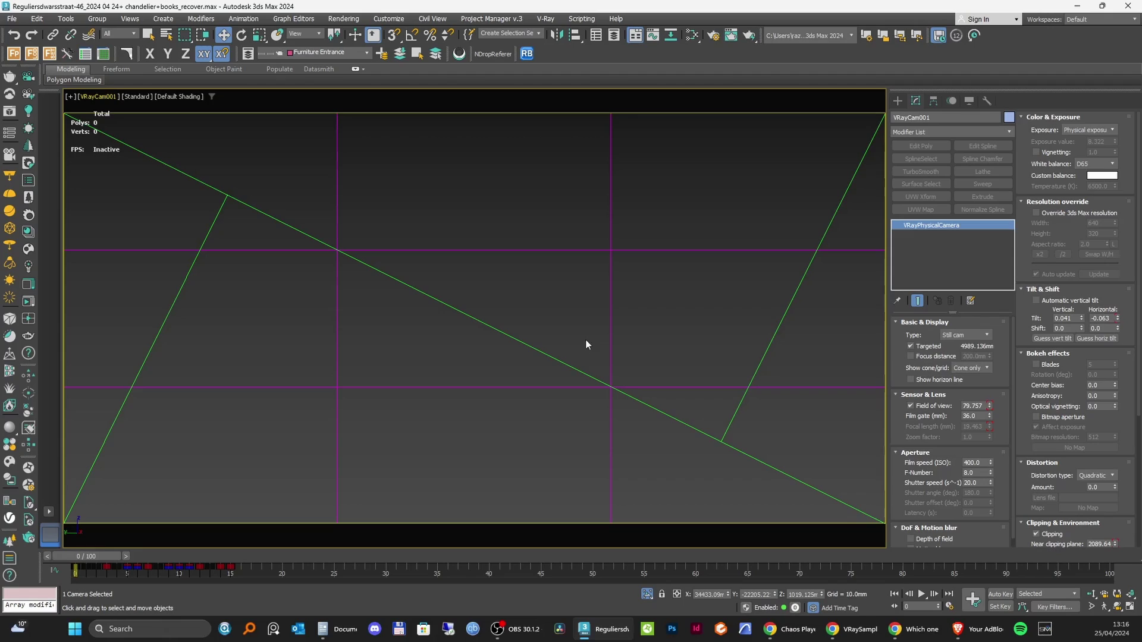
left_click(942, 381)
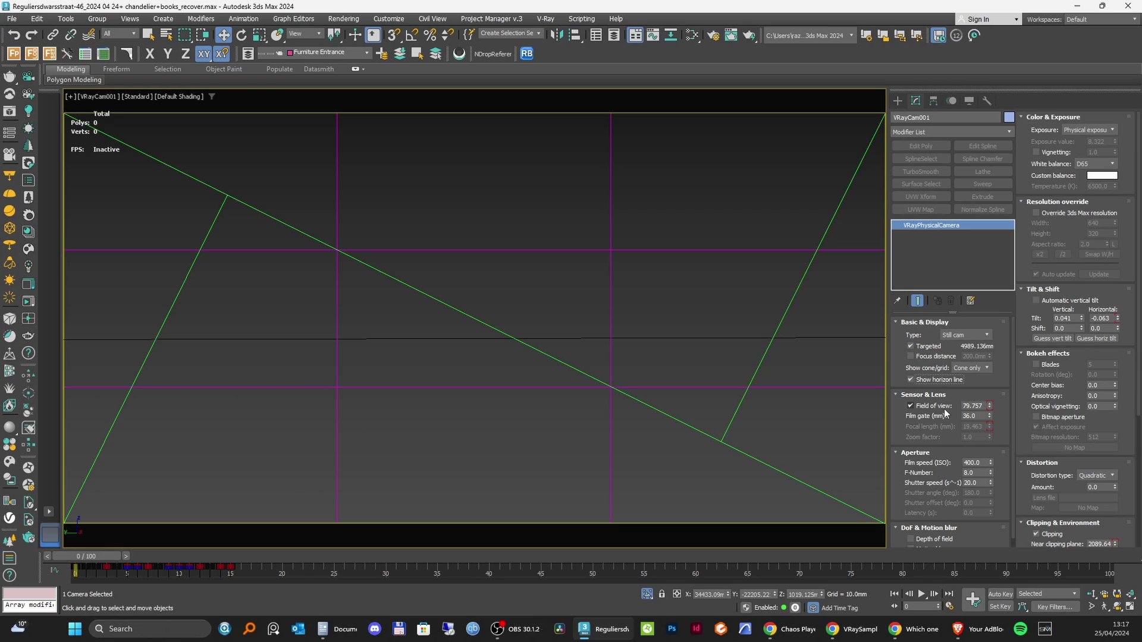
Try a field of view of 50 and 60 for VRayCam001 while looking through the camera.
left_click(973, 407)
type("50")
key("Return")
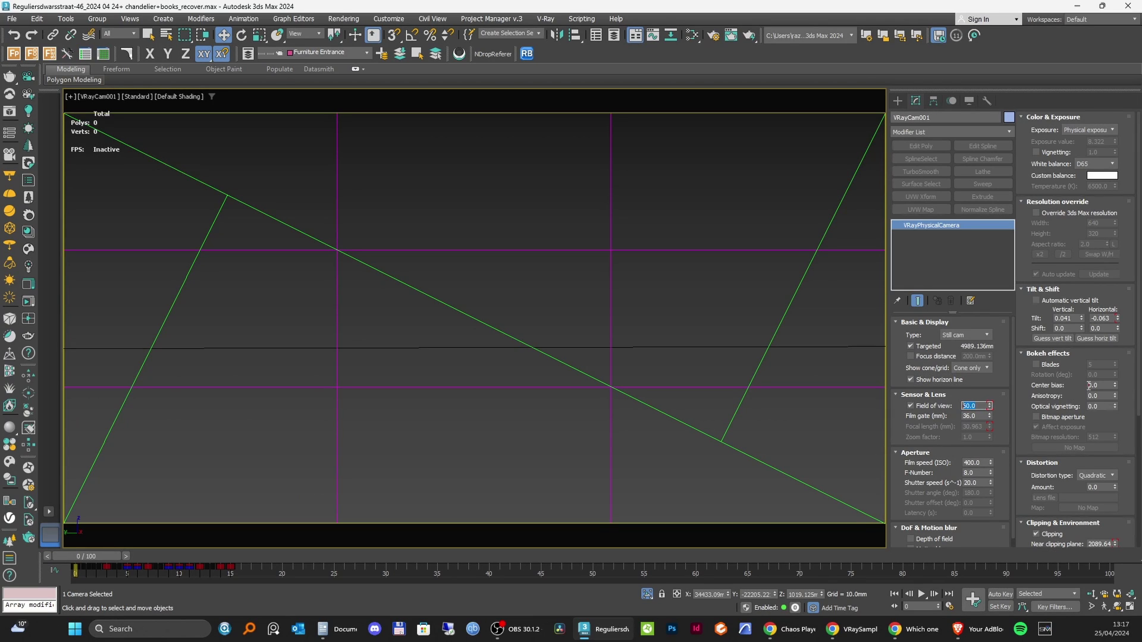
type("60")
key("Return")
Adjust the field of view of VRayCam001 to 73 while viewing its cone from the top.
key("t")
scroll(577, 340, "up", 2)
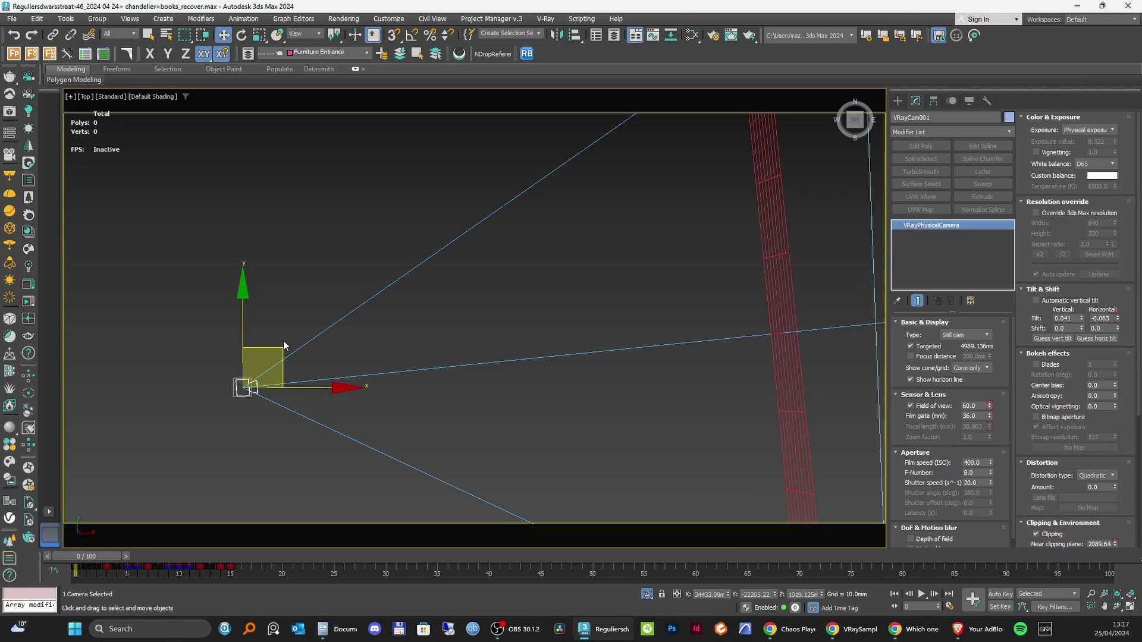
mouse_move(989, 406)
left_mouse_down()
mouse_move(997, 428)
mouse_move(999, 400)
mouse_move(997, 448)
mouse_move(1003, 417)
left_mouse_up()
mouse_move(990, 407)
left_mouse_down()
mouse_move(998, 384)
mouse_move(992, 409)
left_mouse_up()
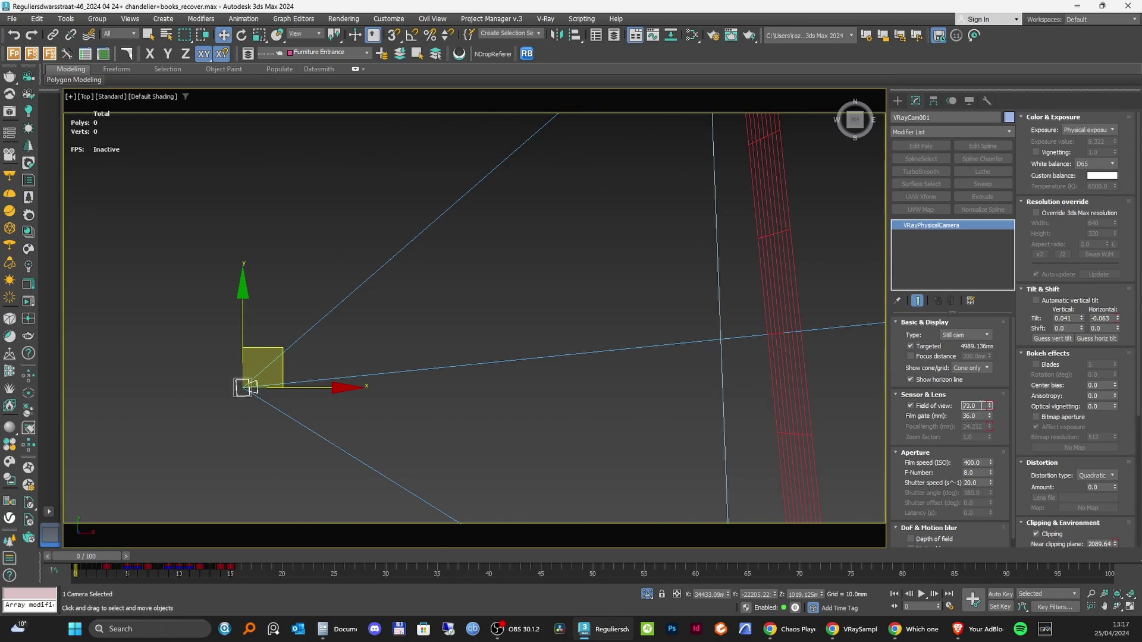
Disable the Field of view override of VRayCam001 and open its focal length value for editing.
left_click(935, 407)
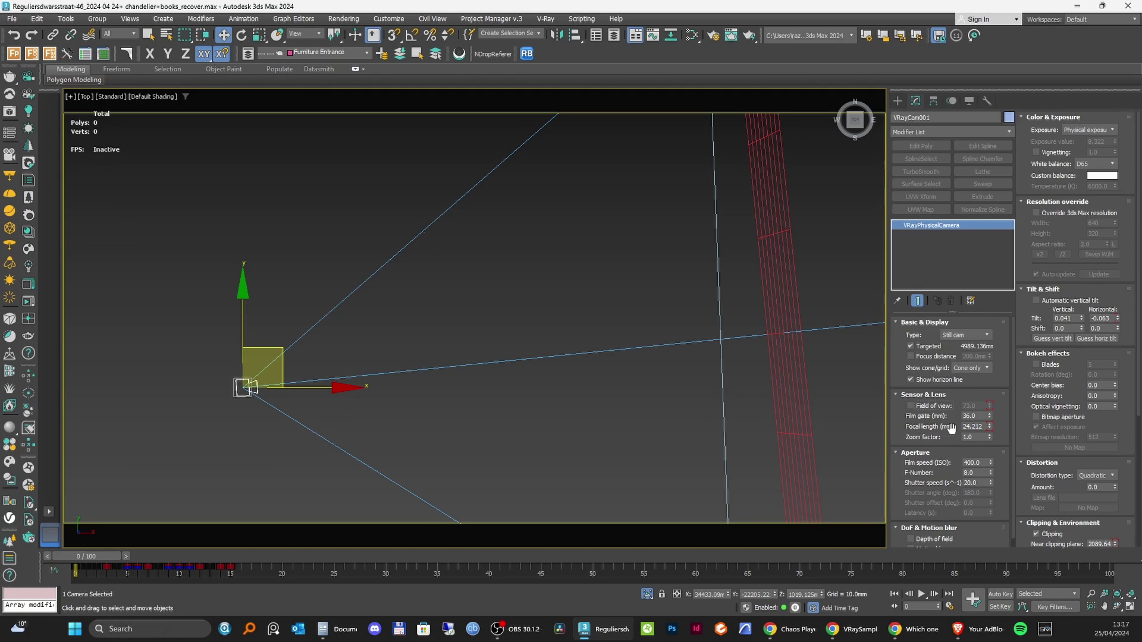
left_click(975, 428)
double_click(975, 428)
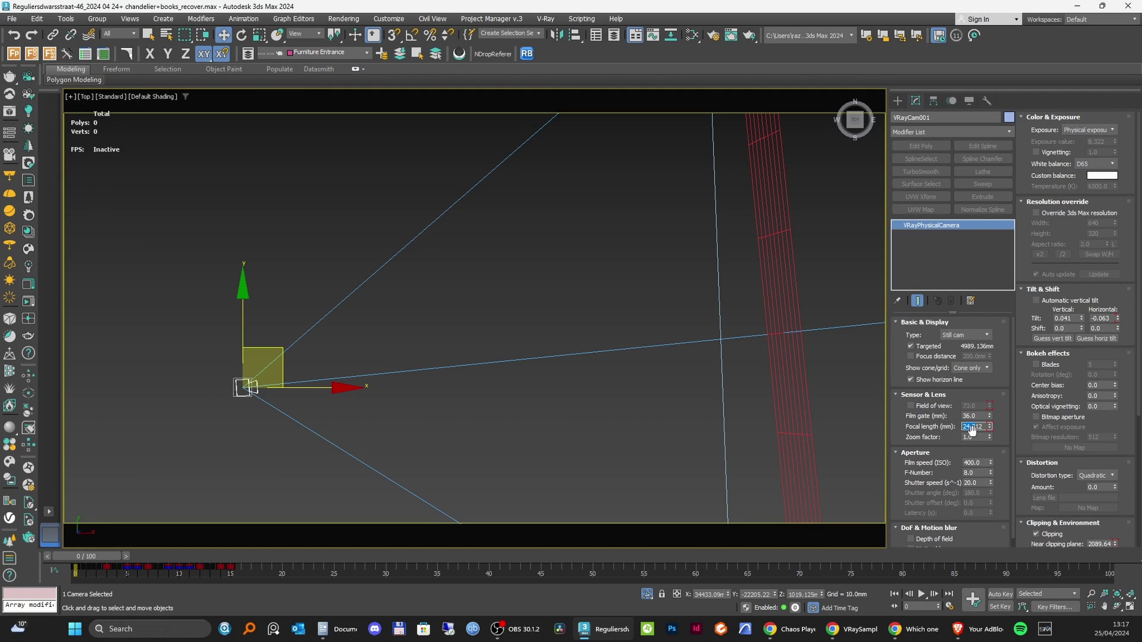
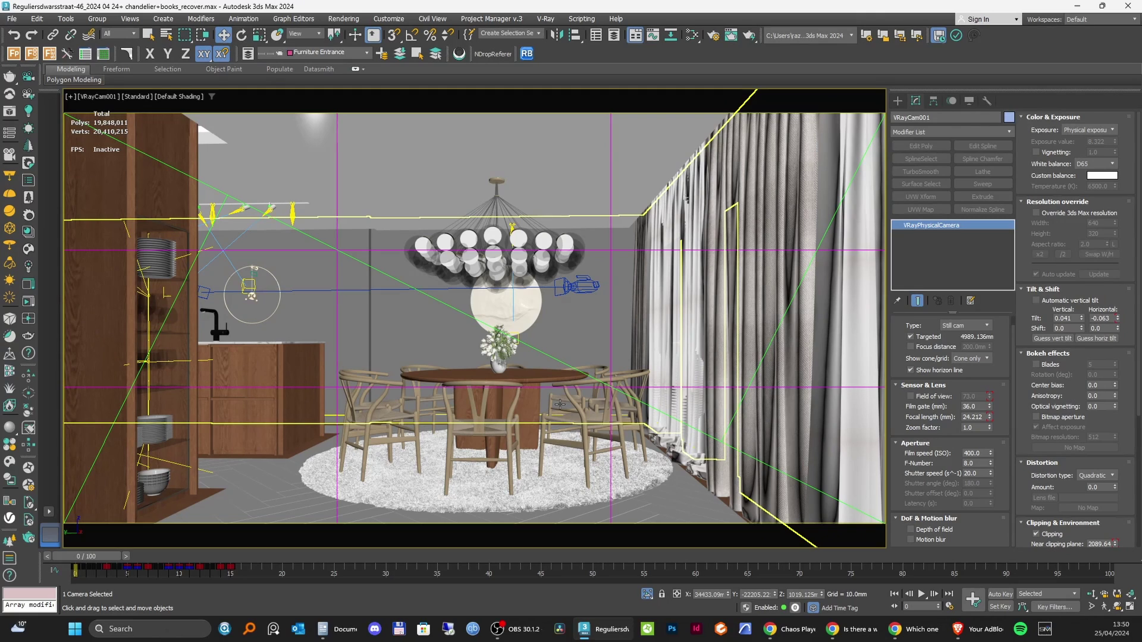
Reselect VRayCam001 after selecting the dining table, and try changing its film speed and F-number.
left_click(526, 382)
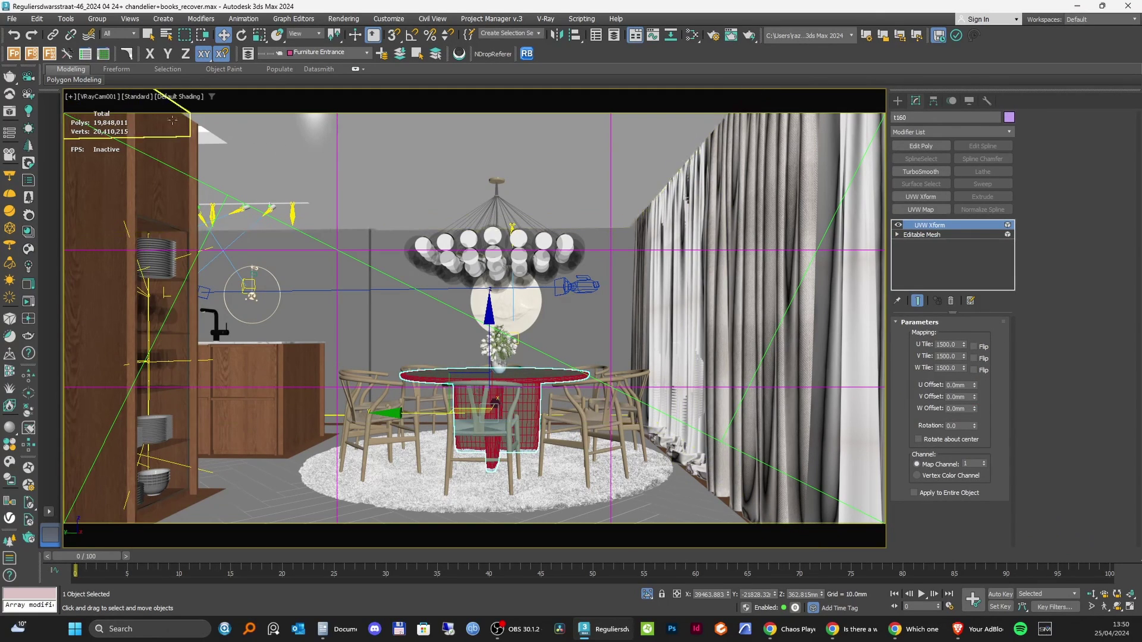
left_click(95, 96)
left_click(123, 308)
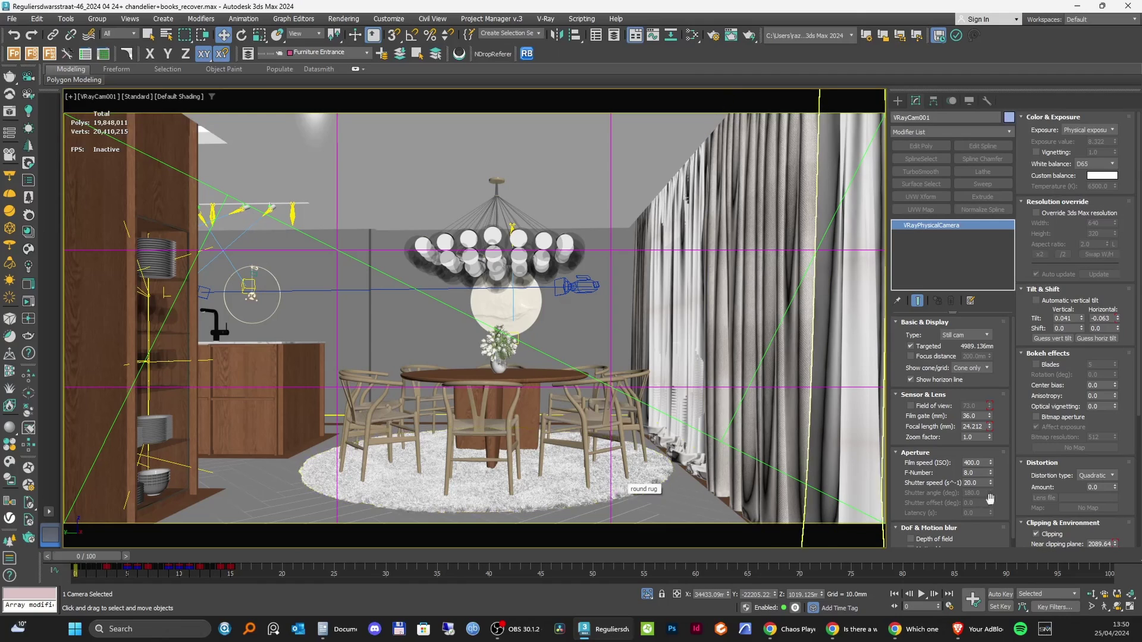
left_click(980, 462)
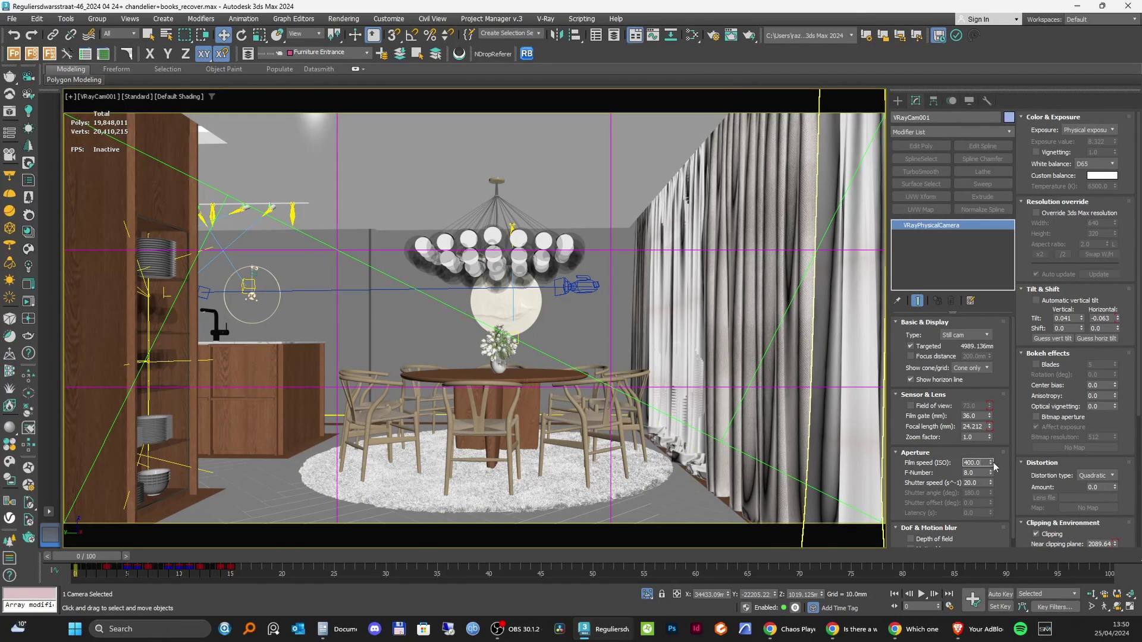
left_click_drag(993, 467, 999, 441)
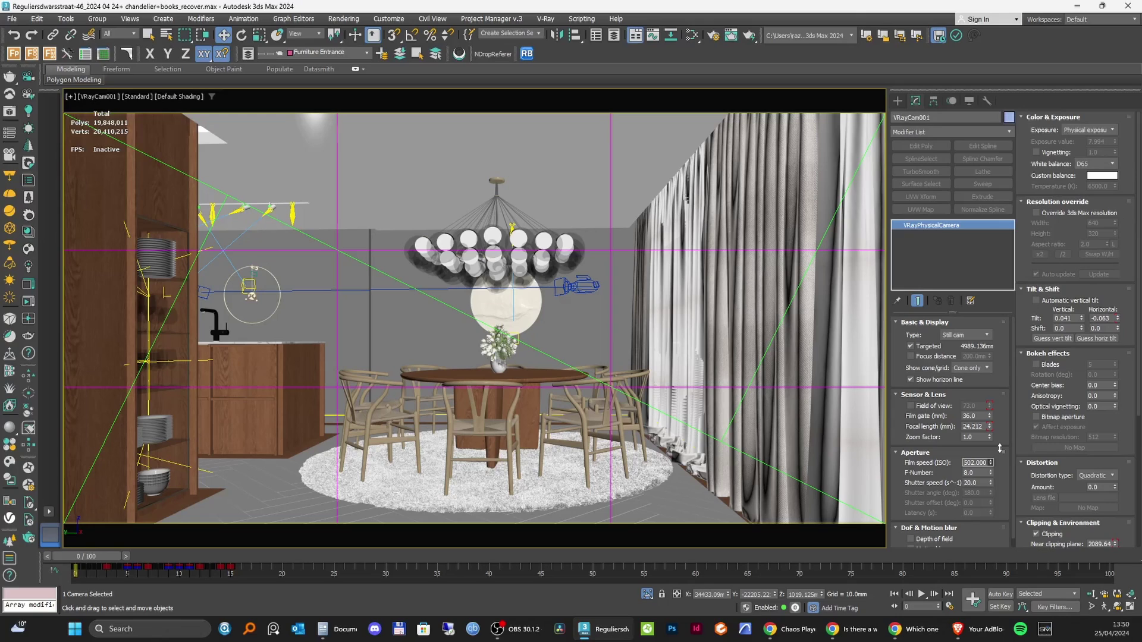
left_click_drag(1000, 453, 1006, 465)
mouse_move(991, 474)
left_mouse_down()
mouse_move(991, 452)
mouse_move(1001, 469)
left_mouse_up()
left_click(982, 482)
left_click_drag(907, 492, 906, 460)
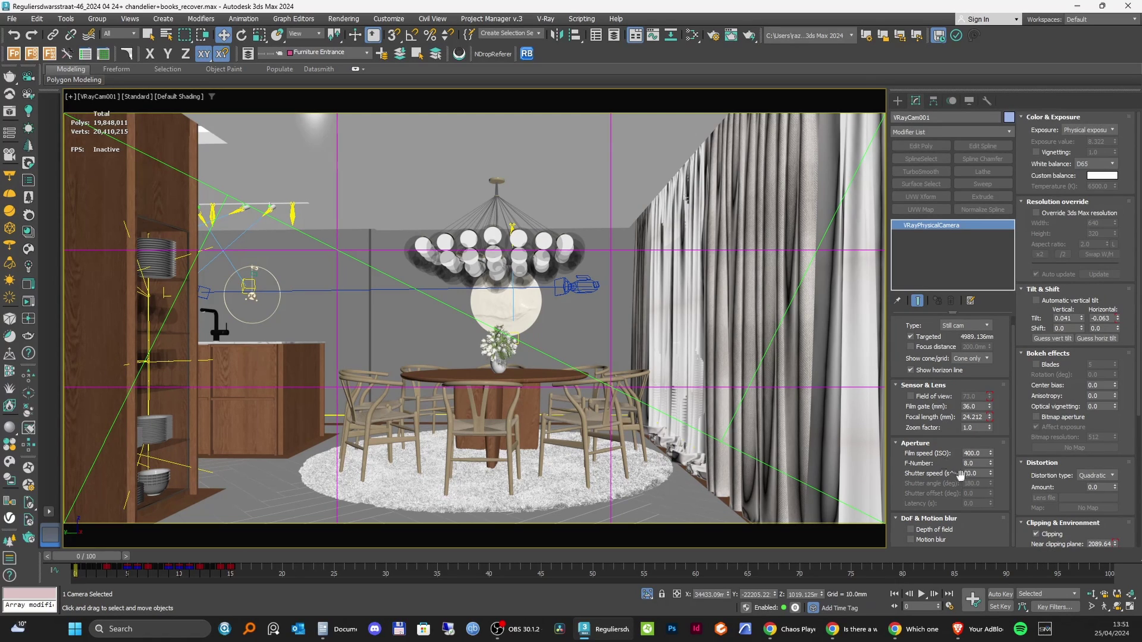
Set the exposure mode of VRayCam001 to Exposure value (EV) and inspect its exposure value and F-number fields.
left_click(1099, 130)
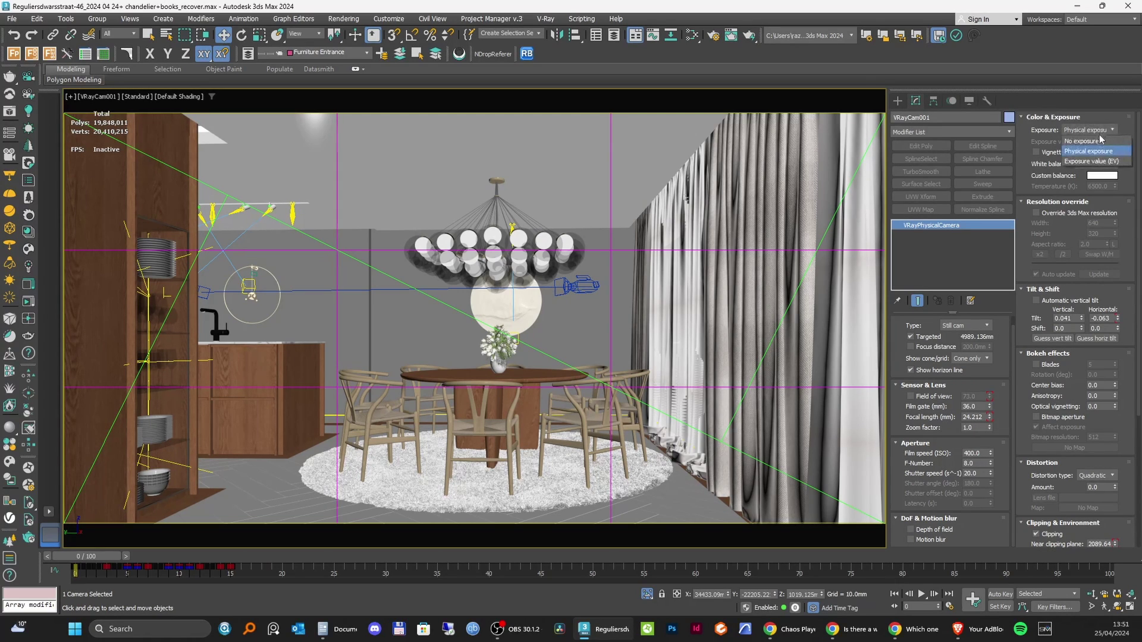
left_click(1096, 162)
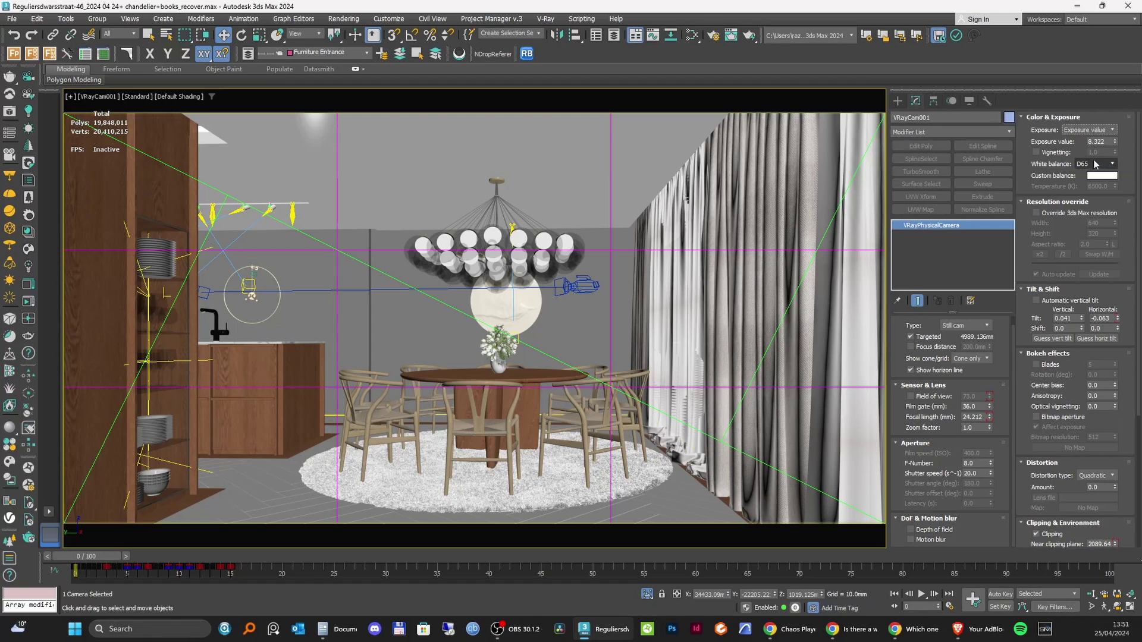
left_click(1104, 142)
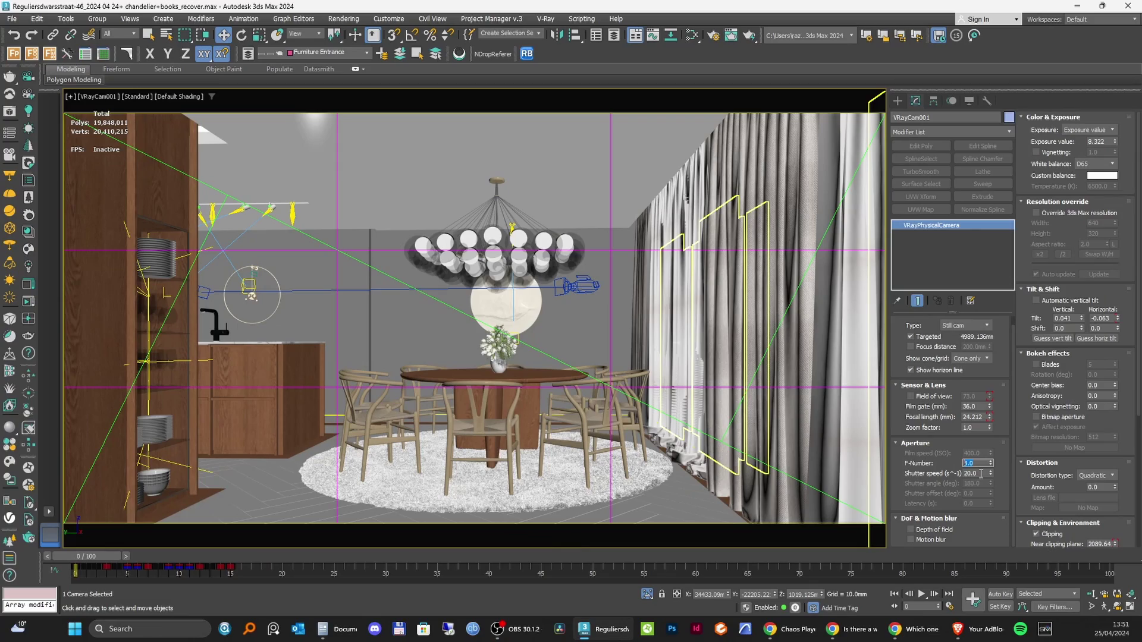
key("Tab")
left_click(1098, 141)
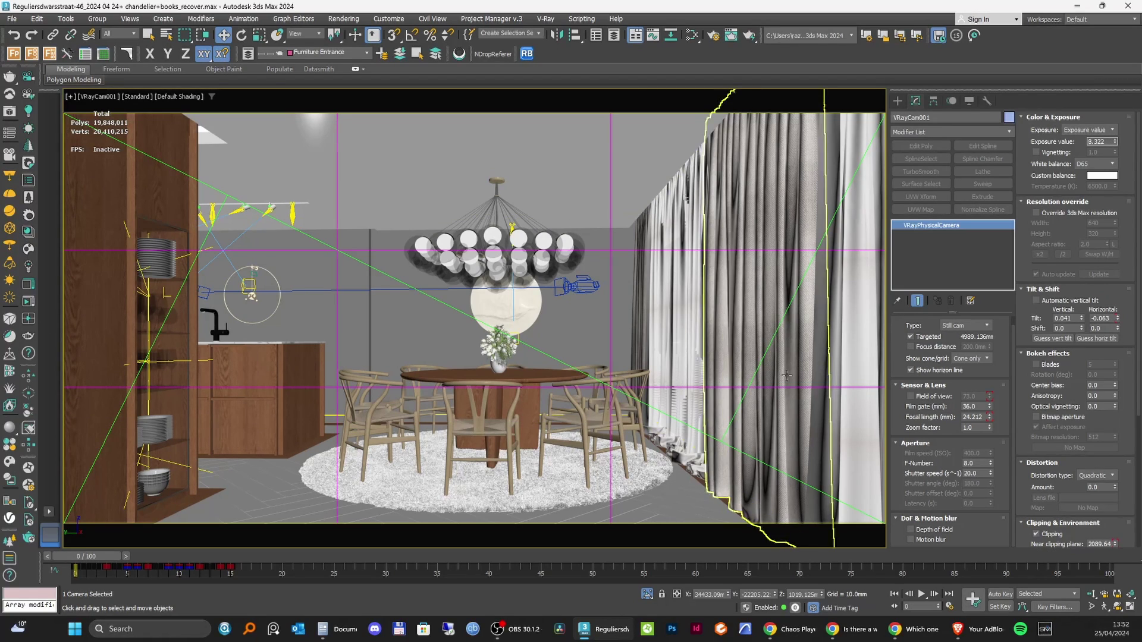
left_click(981, 465)
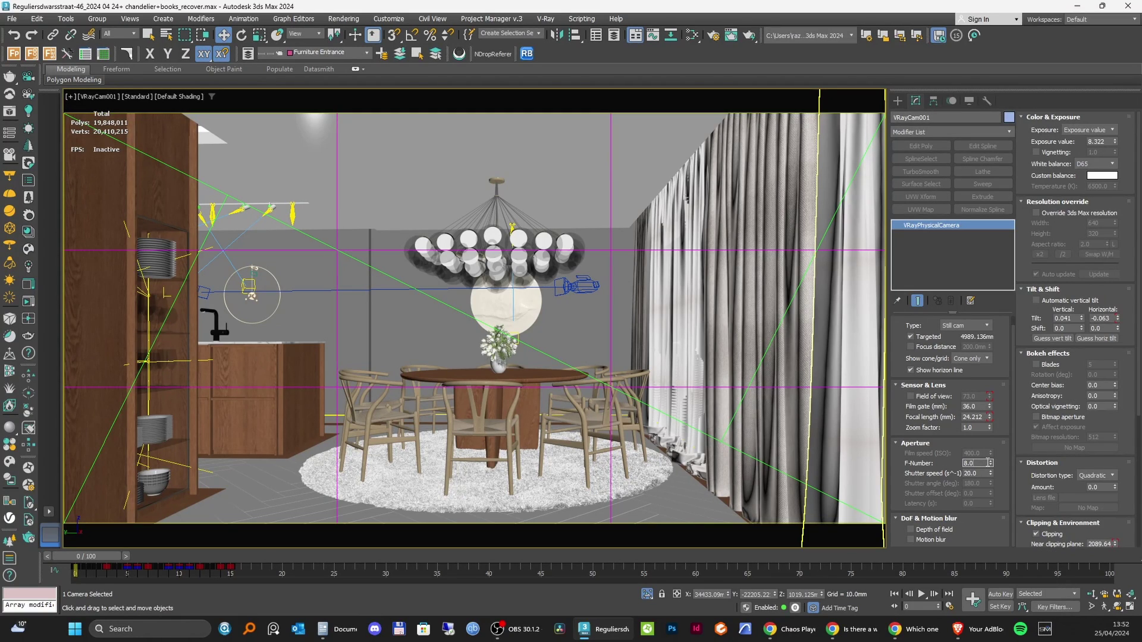
left_click(1100, 143)
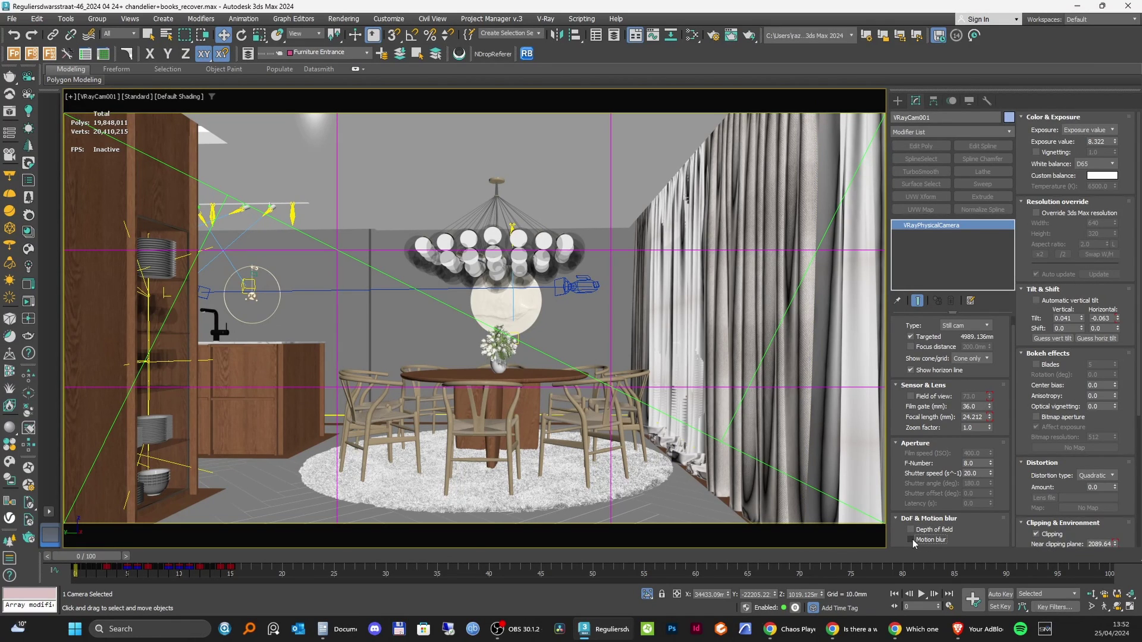
Switch to Chrome and view the 3D CORNER channel's YouTube video about rendering cars on a picture with Chaos Corona.
left_click(849, 629)
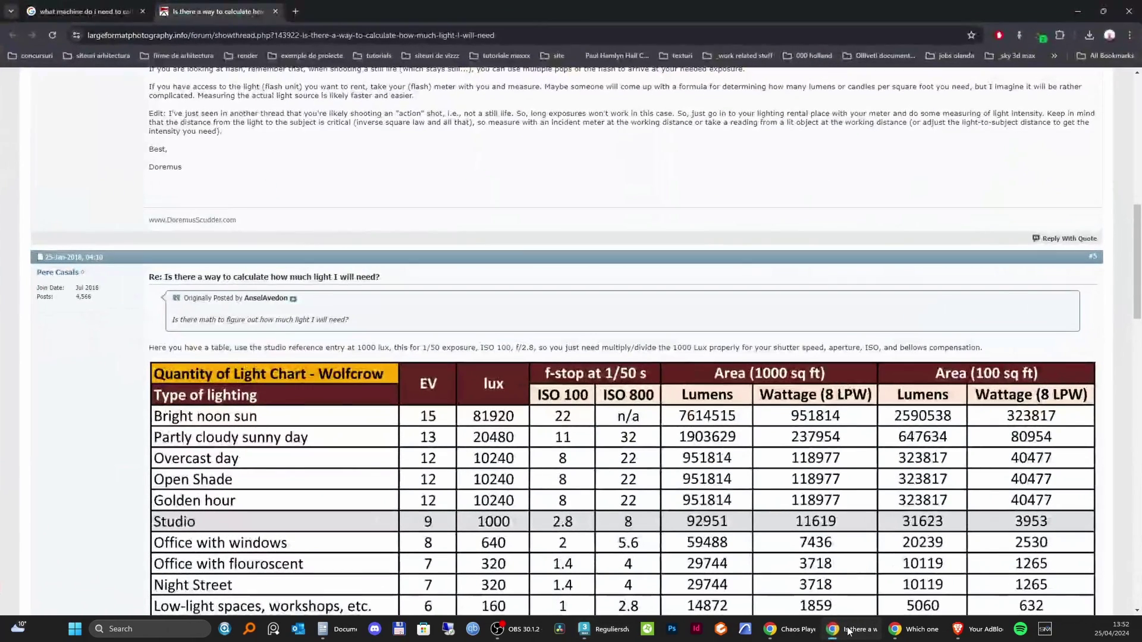
left_click(848, 629)
left_click(1106, 83)
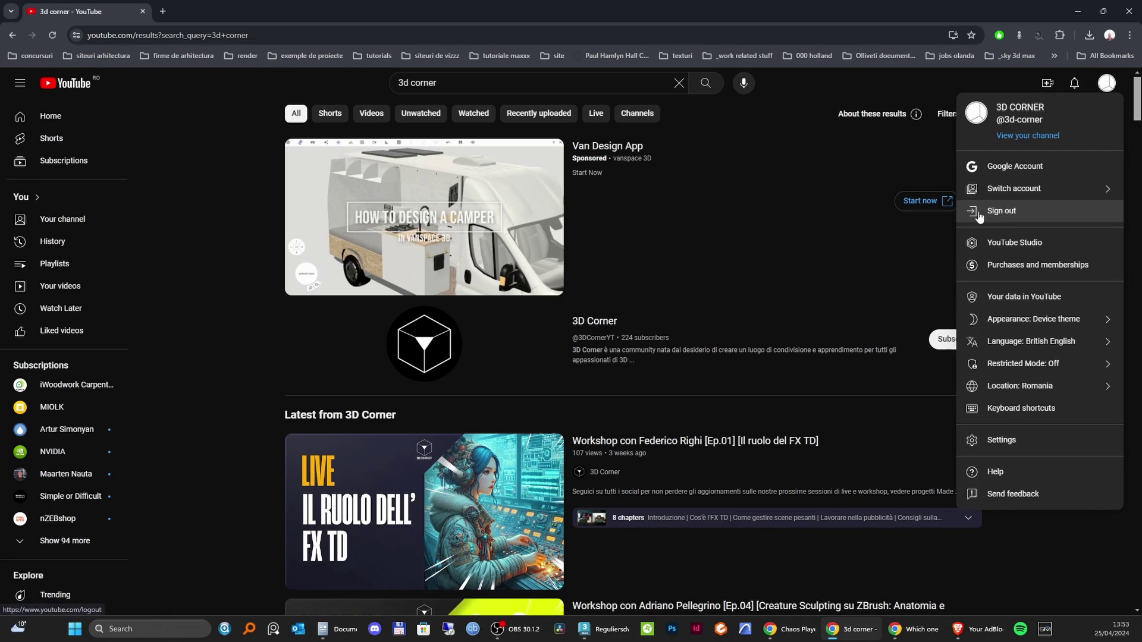
left_click(798, 257)
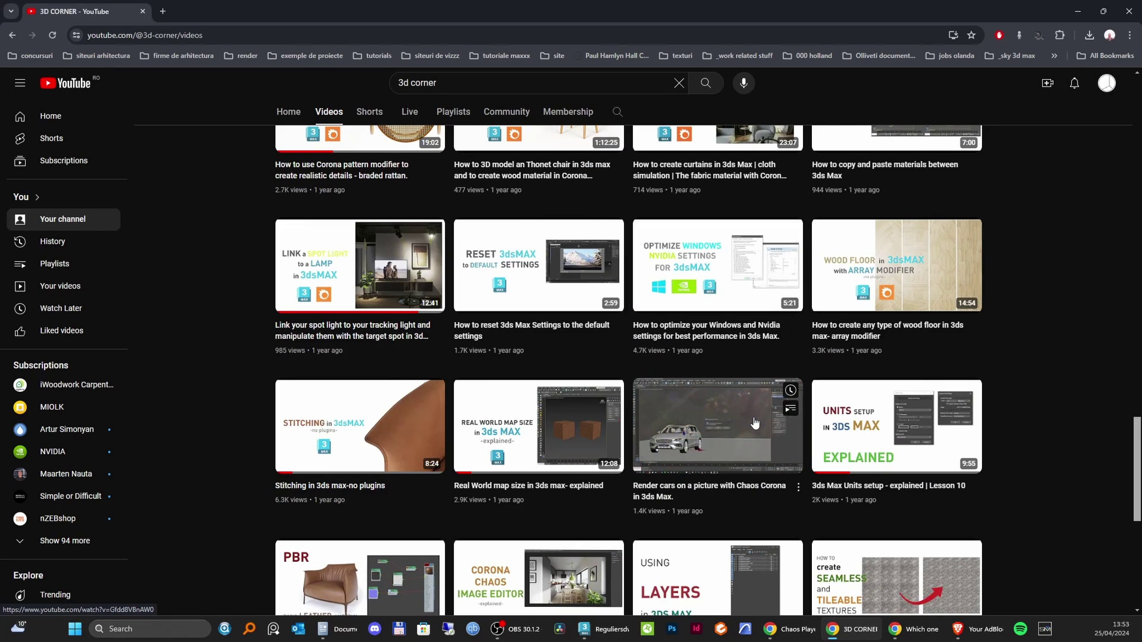
left_click(755, 423)
left_click(787, 499)
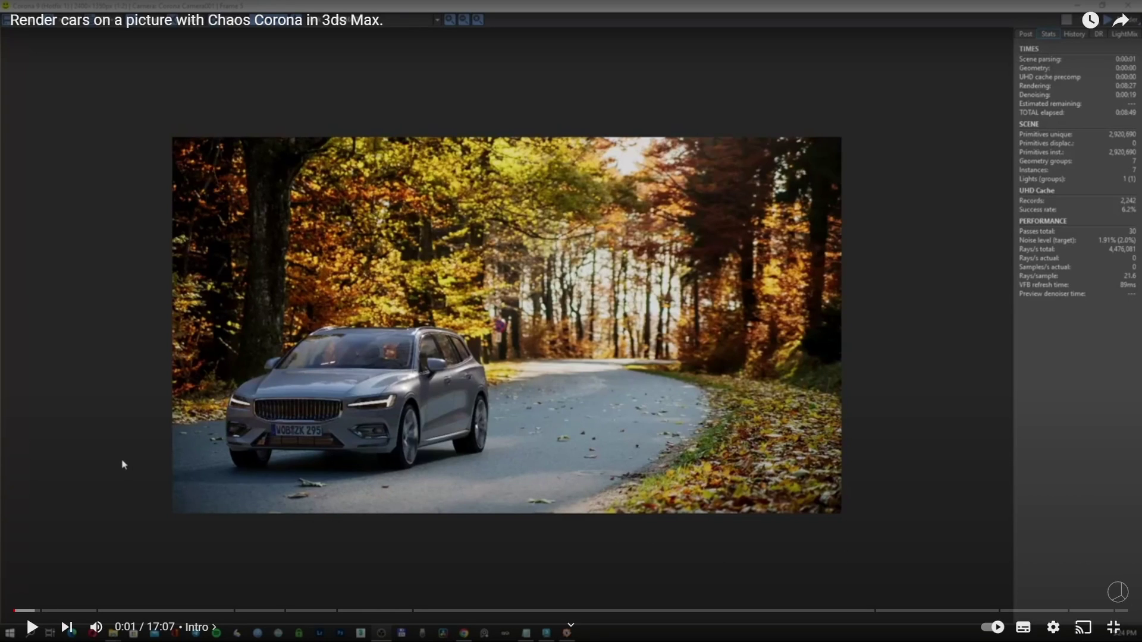
key("Escape")
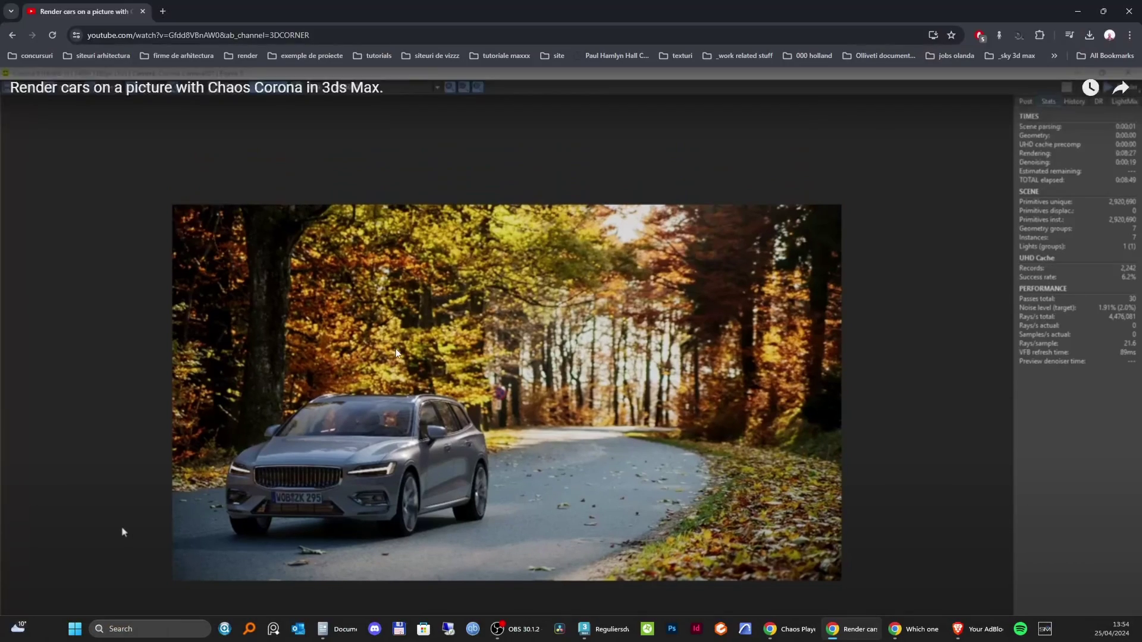
Search Google in a new tab for "cars light trails" and preview several long-exposure example images.
left_click(162, 11)
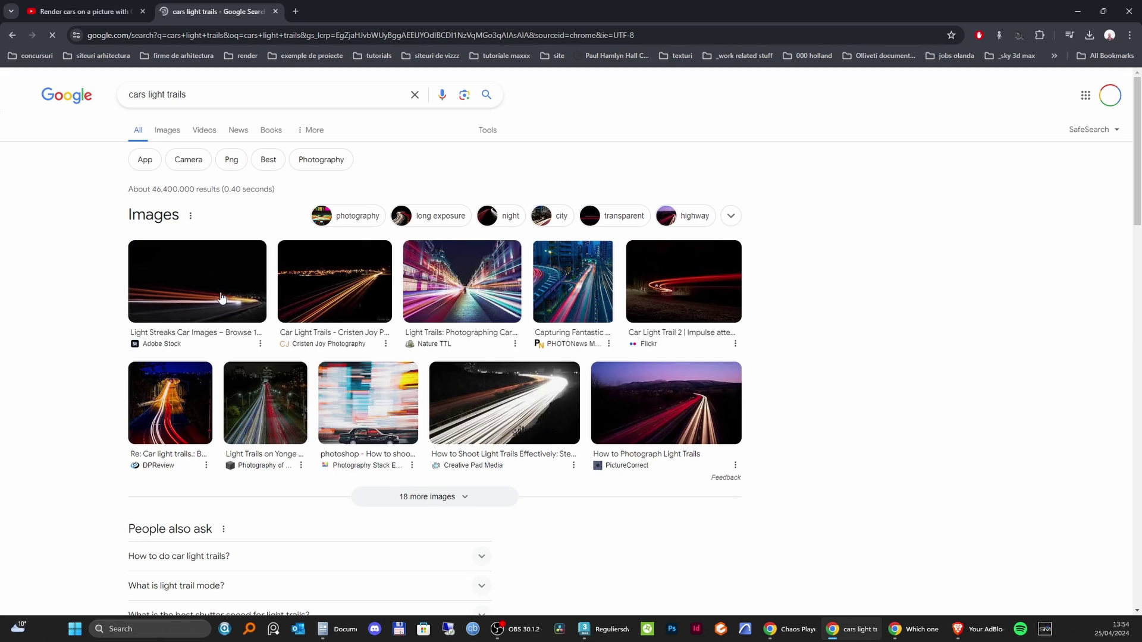
left_click(196, 284)
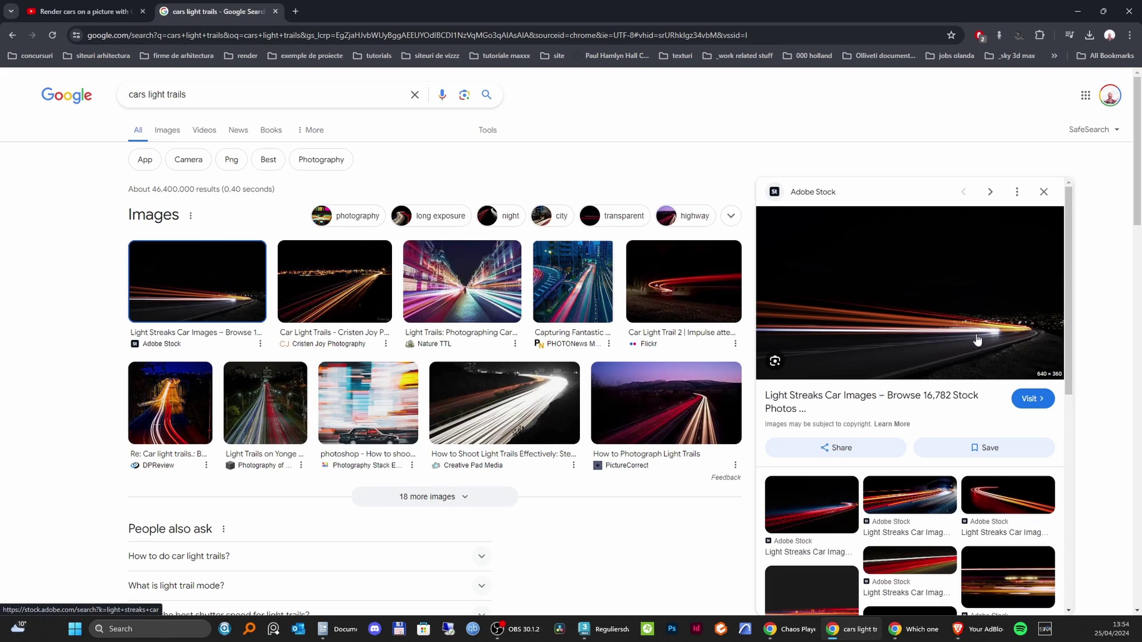
left_click(946, 495)
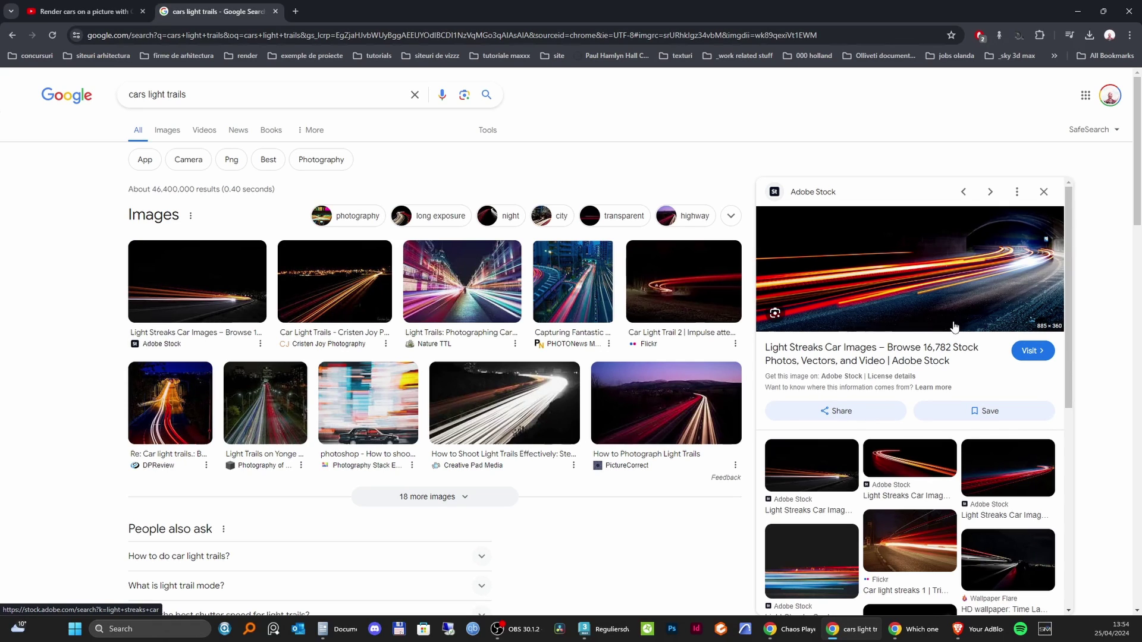
key("Right")
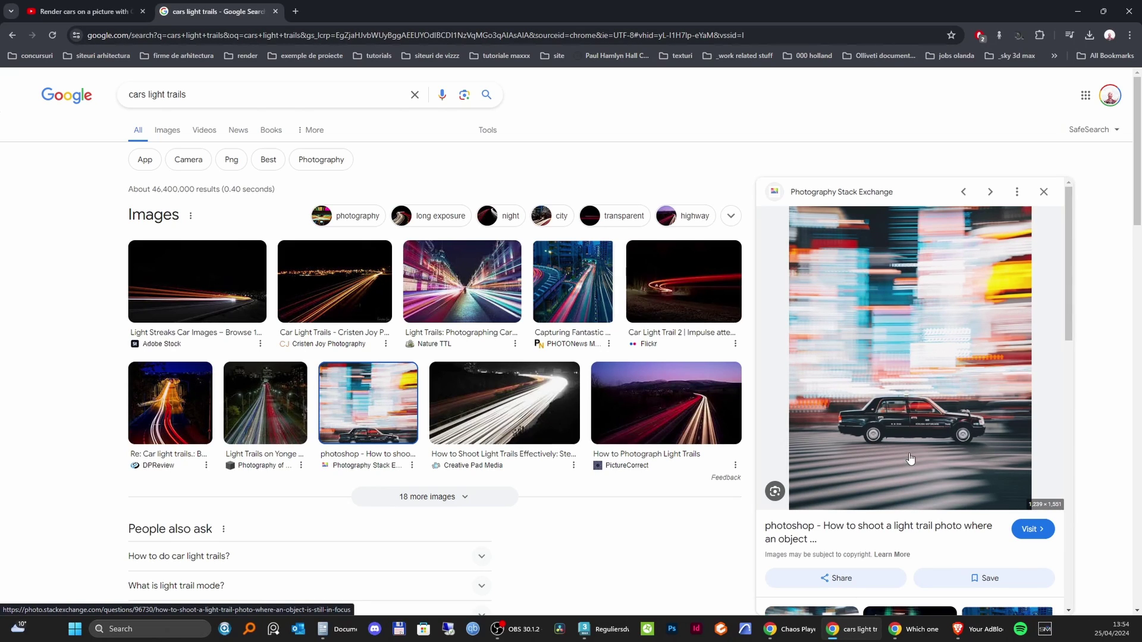
left_click(462, 282)
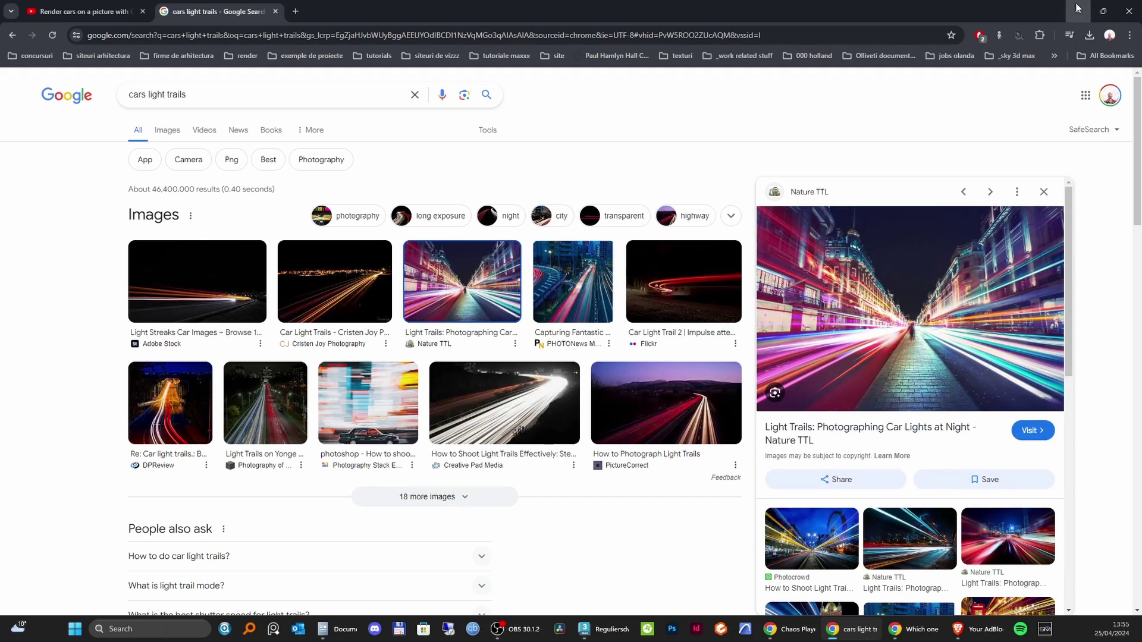
Switch back to 3ds Max and enable Depth of field for VRayCam001.
left_click(1078, 9)
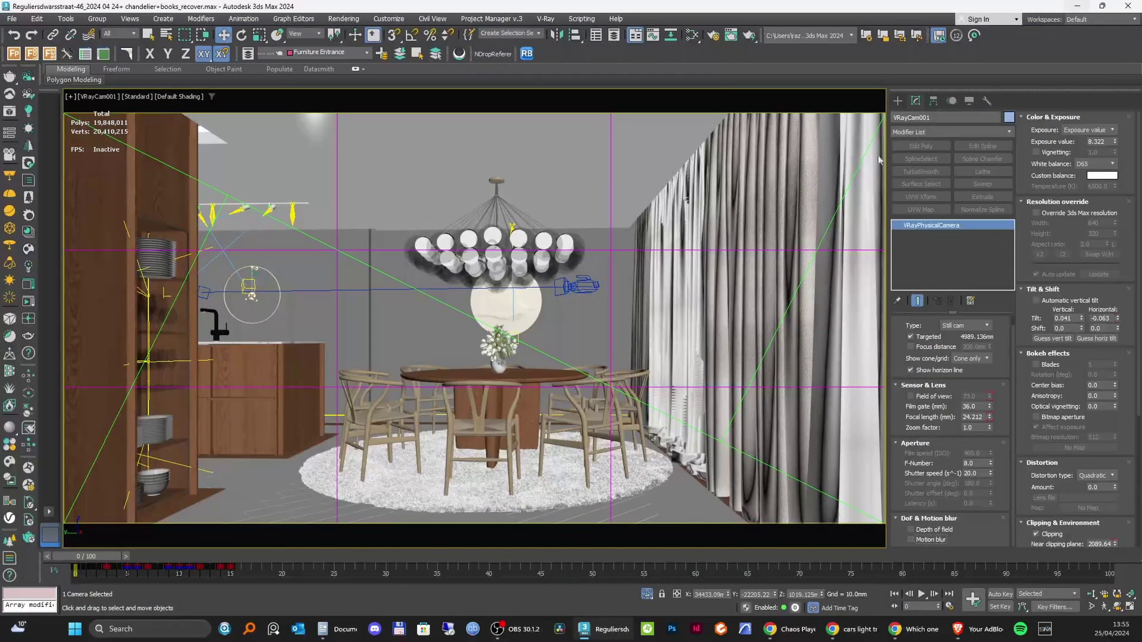
left_click(931, 532)
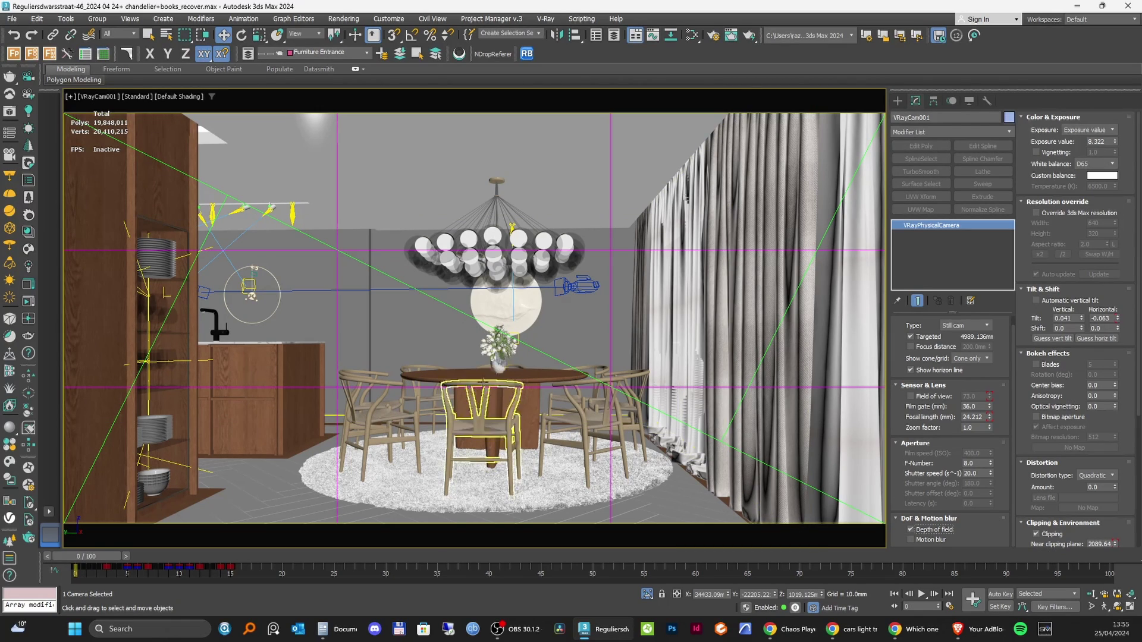
Switch the viewport to PhysCamera001 and render that kitchen view in the V-Ray Frame Buffer.
left_click(506, 362)
key("c")
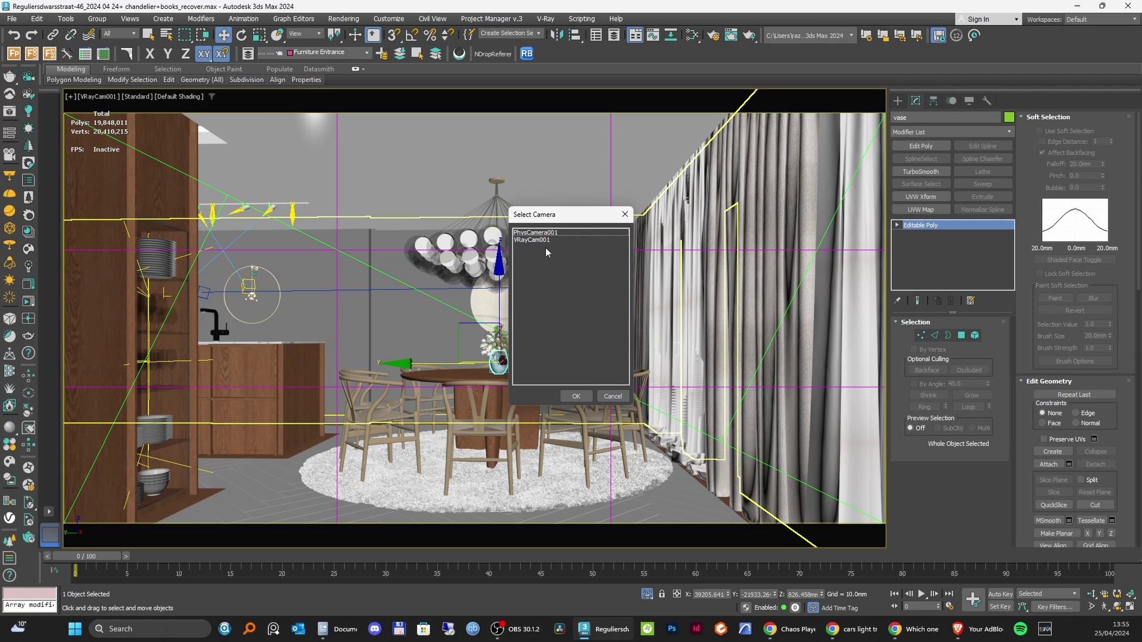
double_click(549, 233)
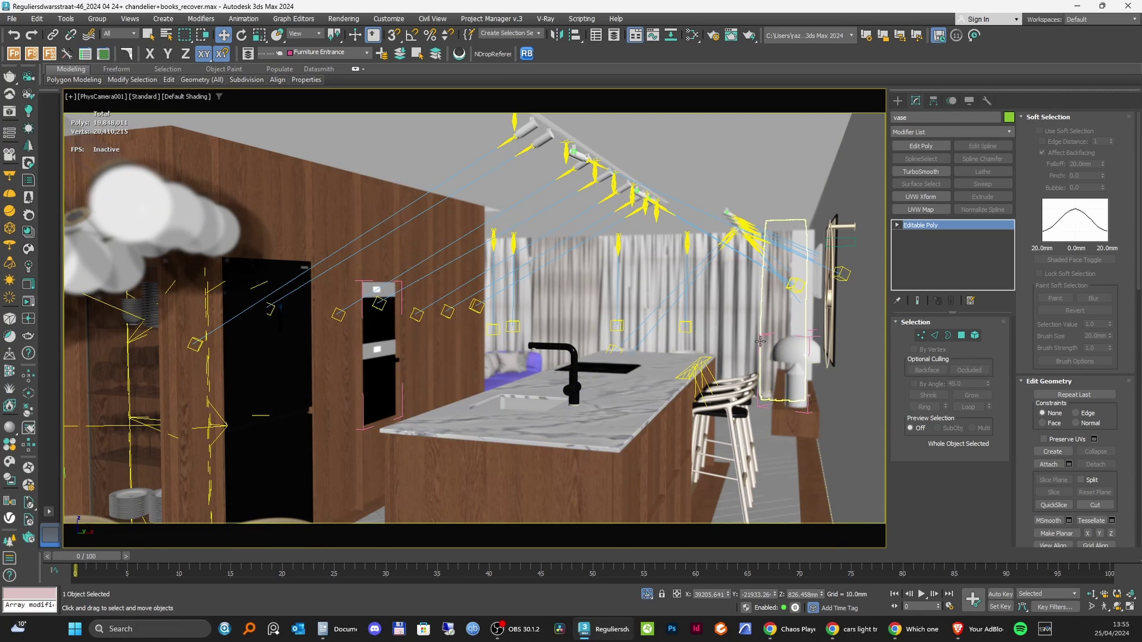
left_click(10, 112)
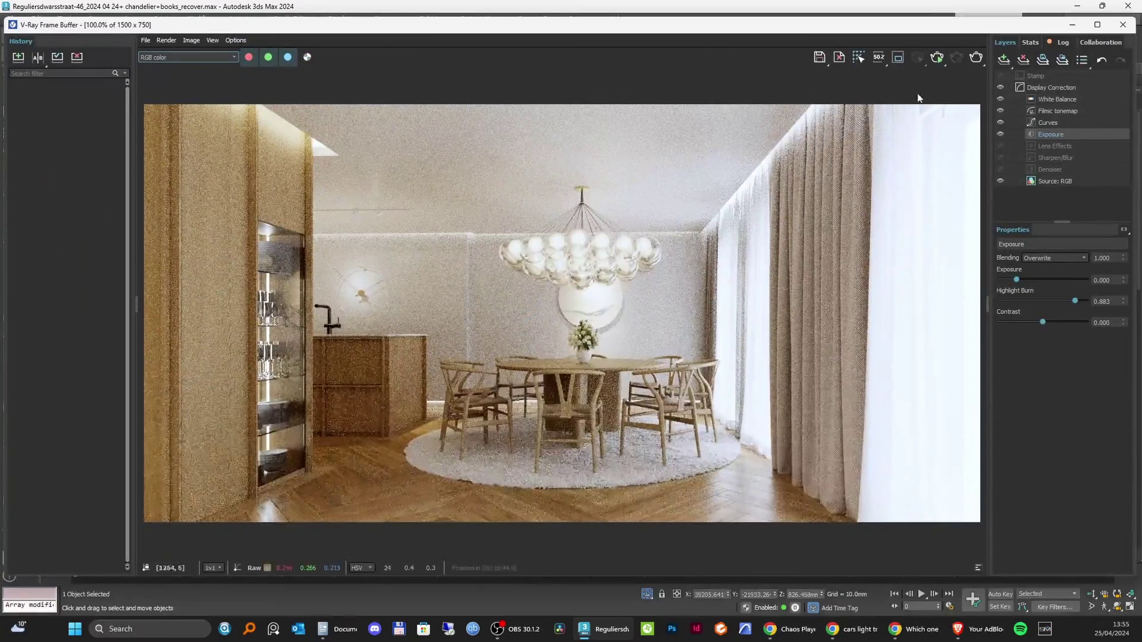
left_click(976, 57)
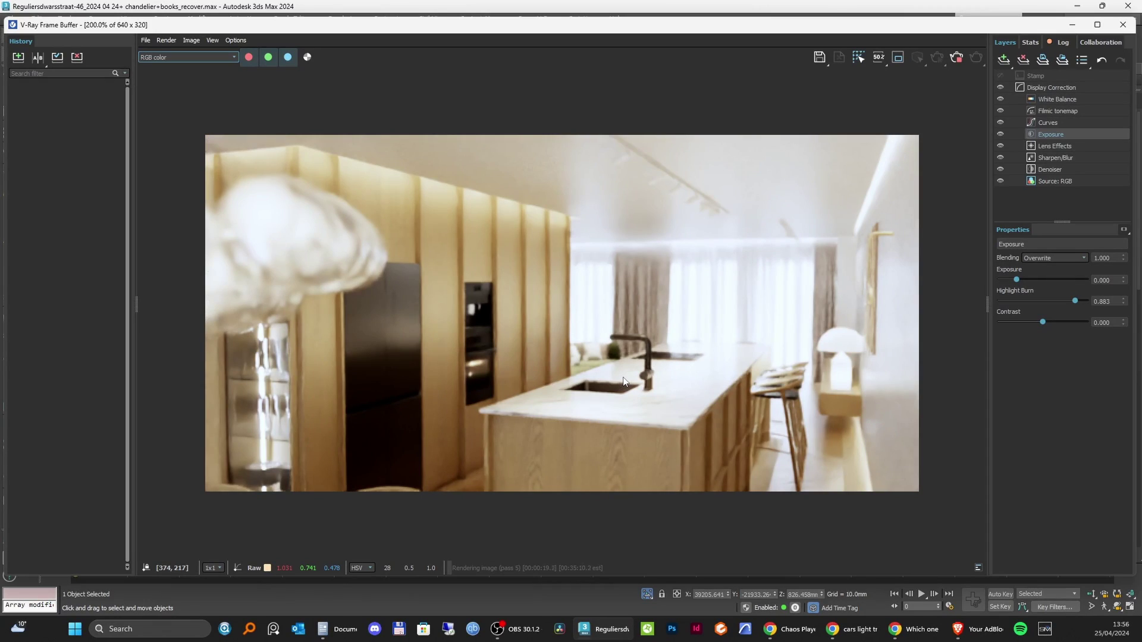
Toggle the Denoiser layer, examine the blurred foreground chandelier and the kitchen in the render, and close the frame buffer.
left_click(1000, 169)
left_click(1001, 170)
scroll(274, 255, "up", 1)
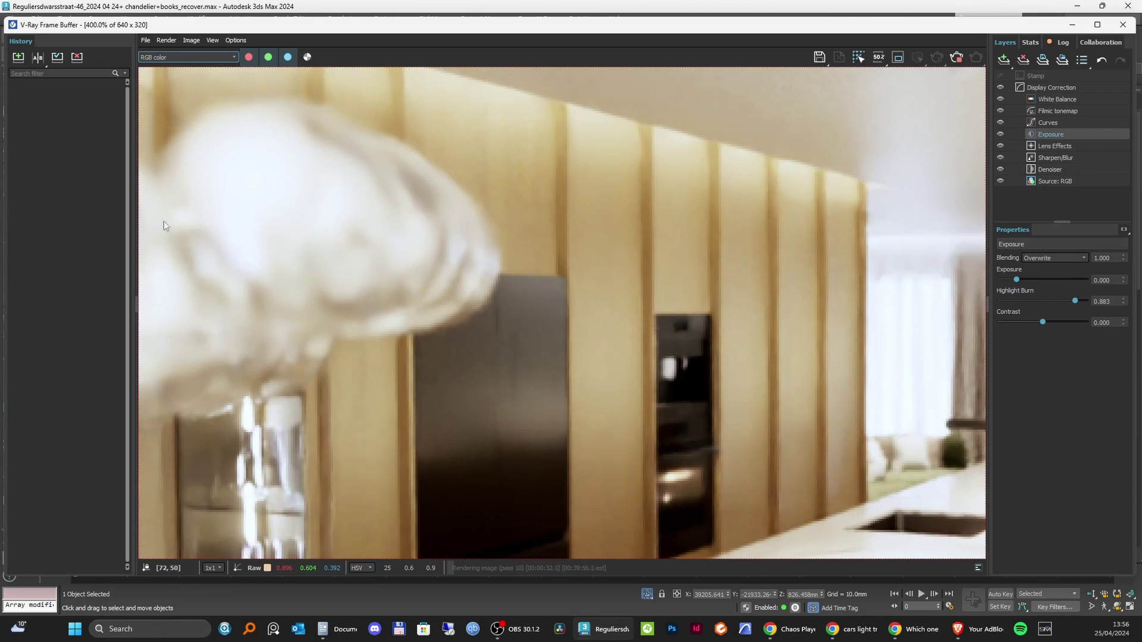
scroll(399, 294, "down", 1)
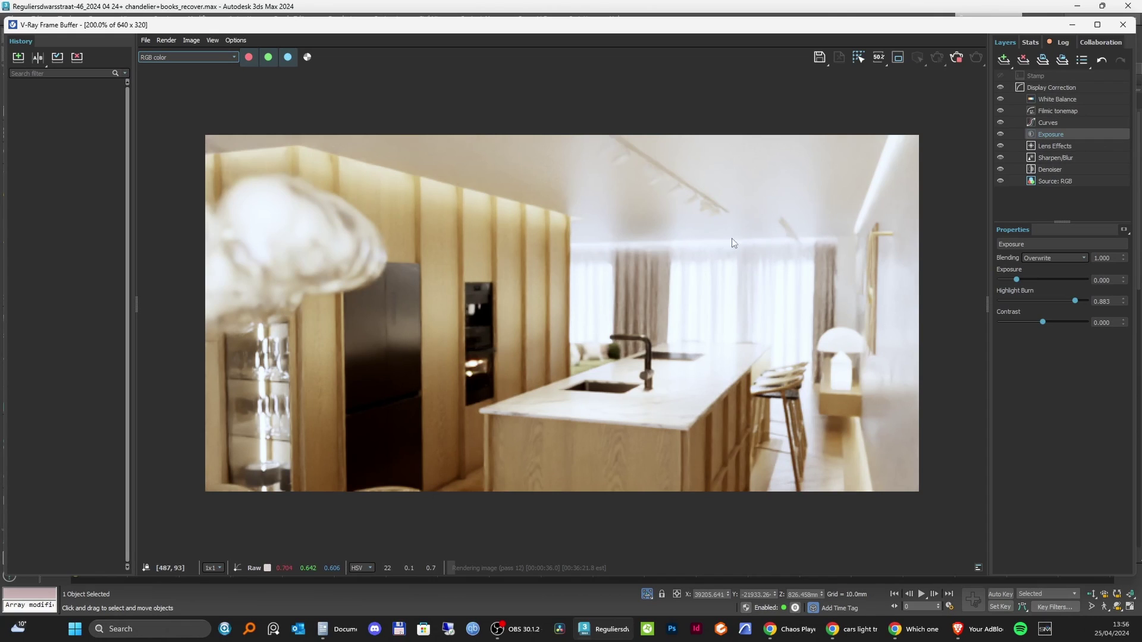
scroll(743, 386, "up", 1)
scroll(743, 390, "down", 1)
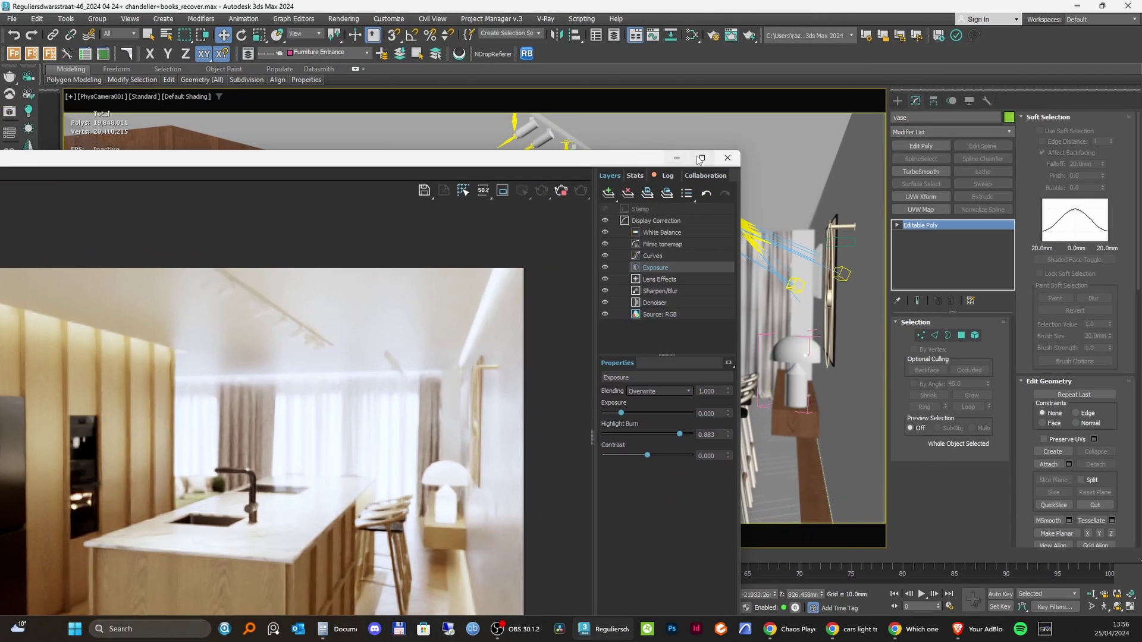
left_click(727, 158)
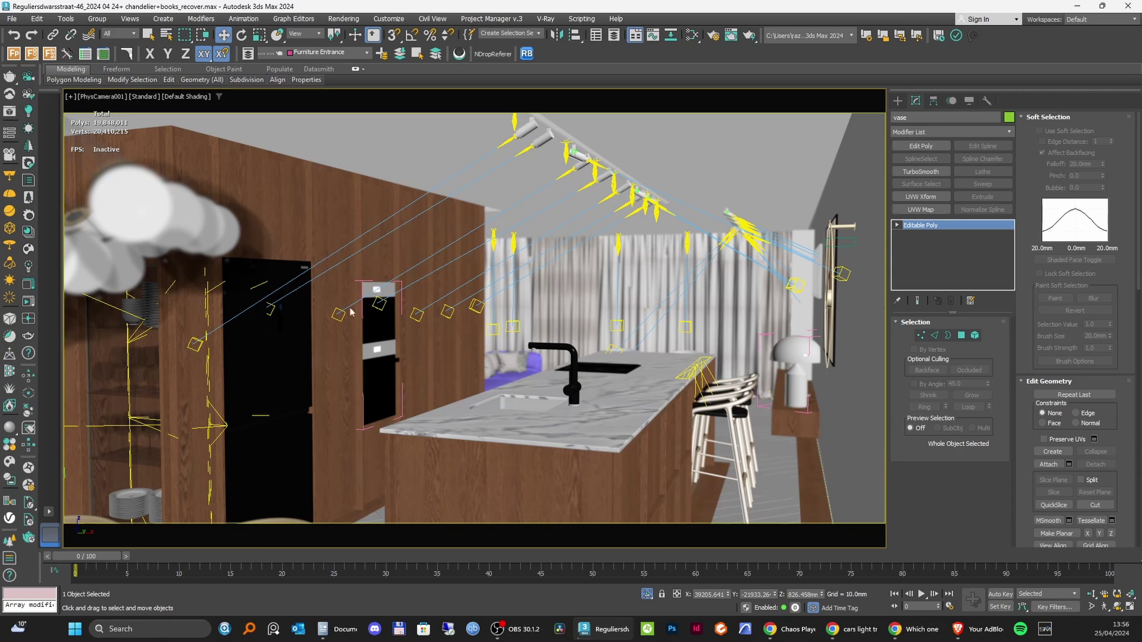
Switch the viewport back to VRayCam001 and select that camera to show its parameters.
left_click(716, 303)
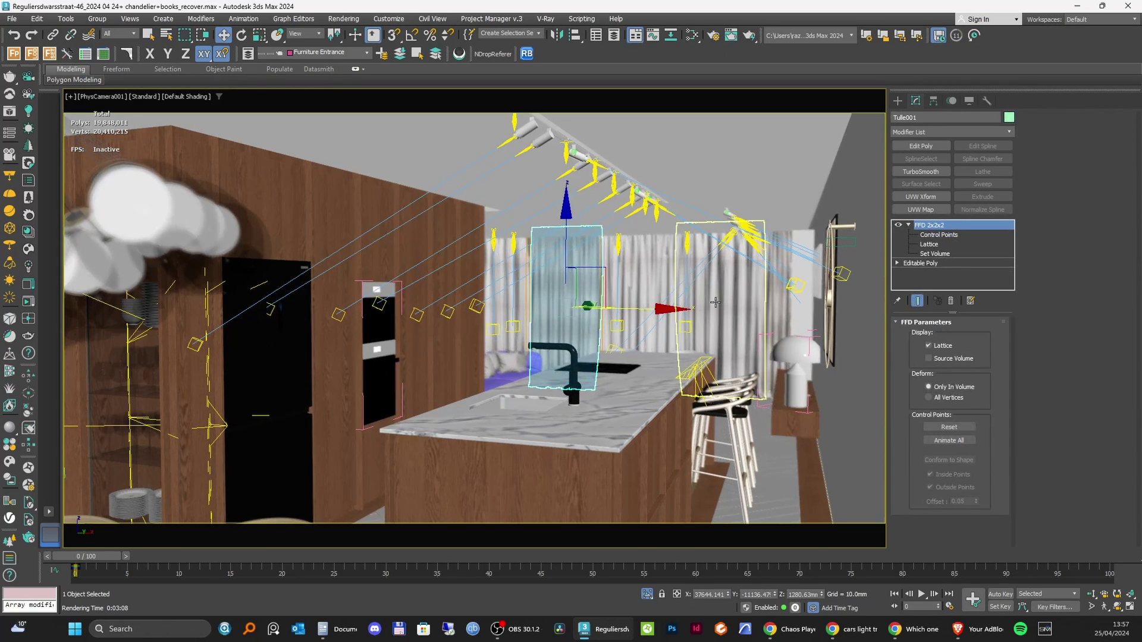
left_click(221, 128)
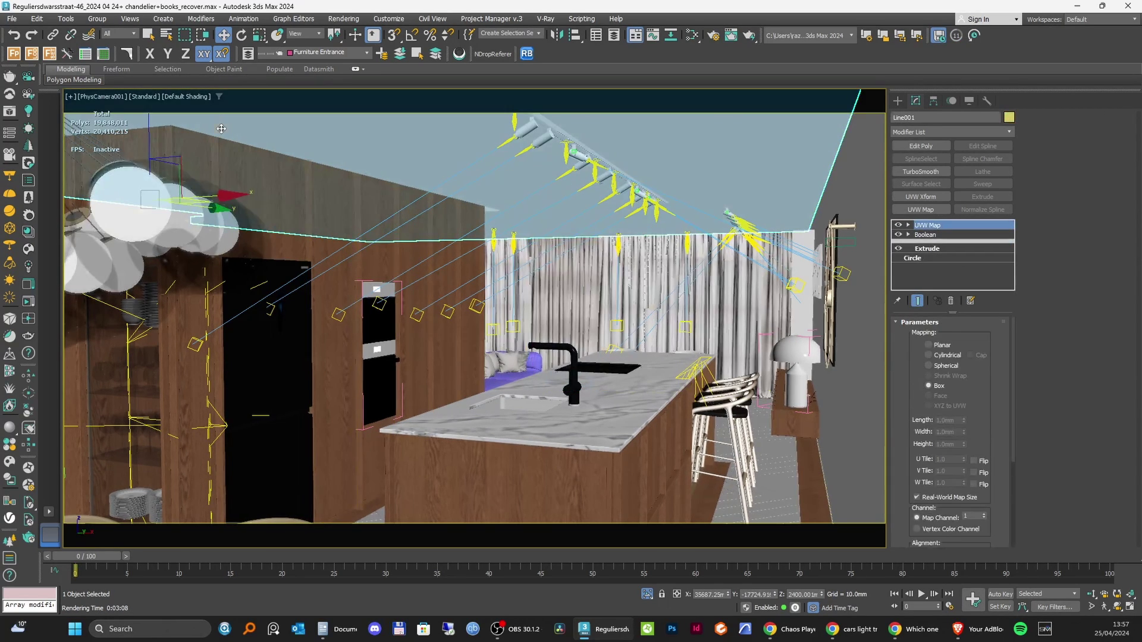
key("c")
double_click(539, 240)
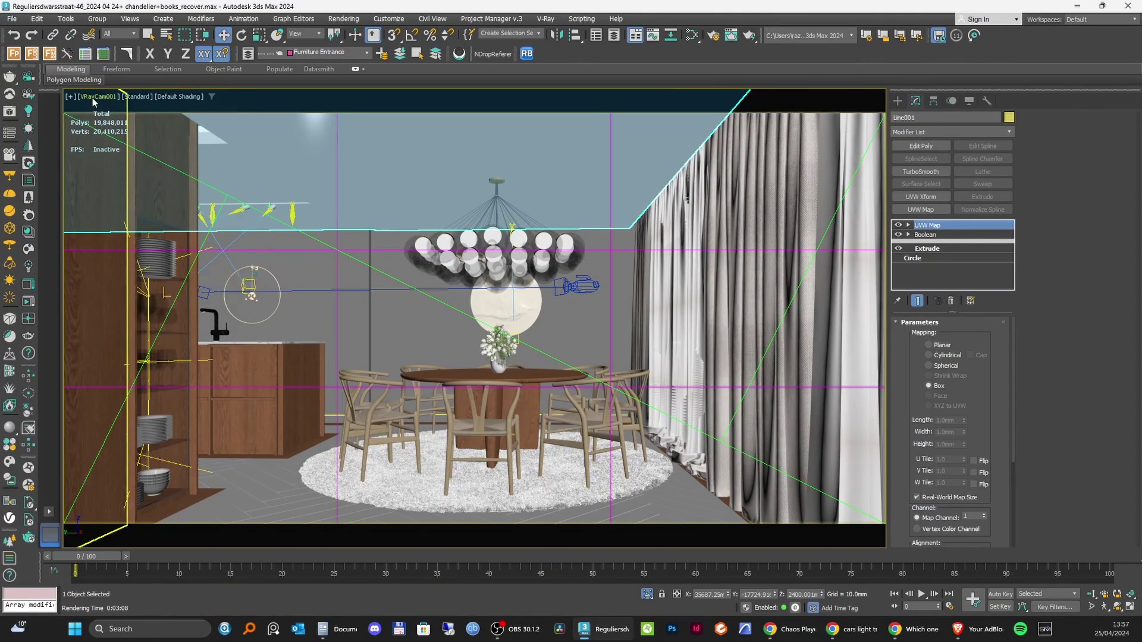
left_click(96, 97)
left_click(125, 308)
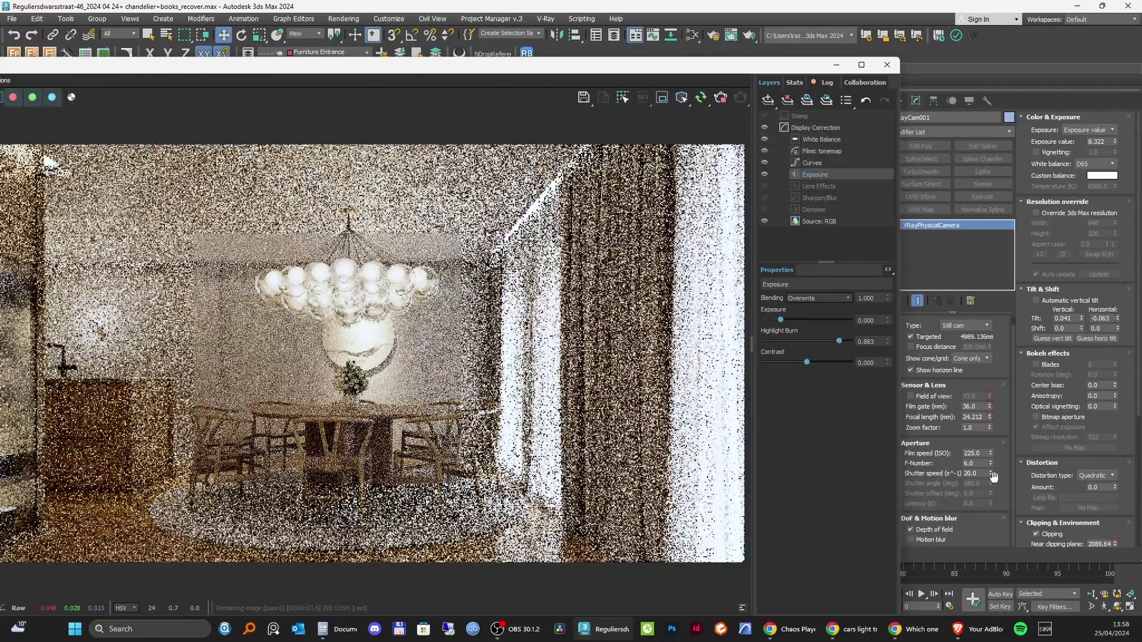
Vary the F-Number of VRayCam001 and test exposure values of 14.378, 5.737 and 8.5 in the interactive render.
mouse_move(990, 465)
left_mouse_down()
mouse_move(984, 304)
mouse_move(979, 483)
mouse_move(982, 470)
left_mouse_up()
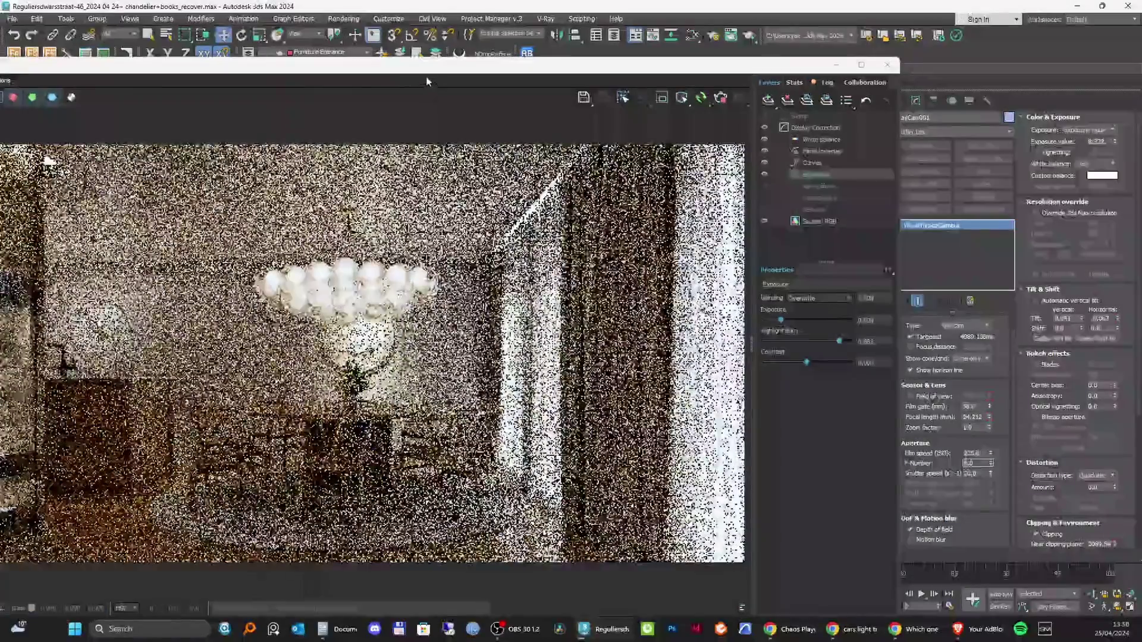
left_click_drag(424, 71, 481, 45)
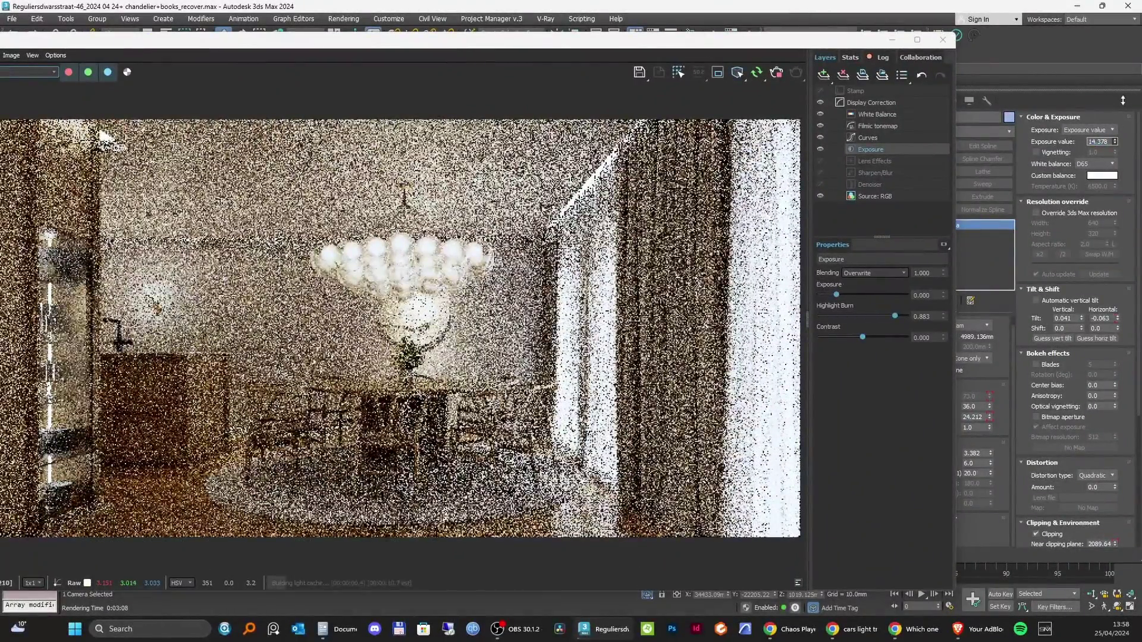
left_click_drag(1116, 146, 1123, 100)
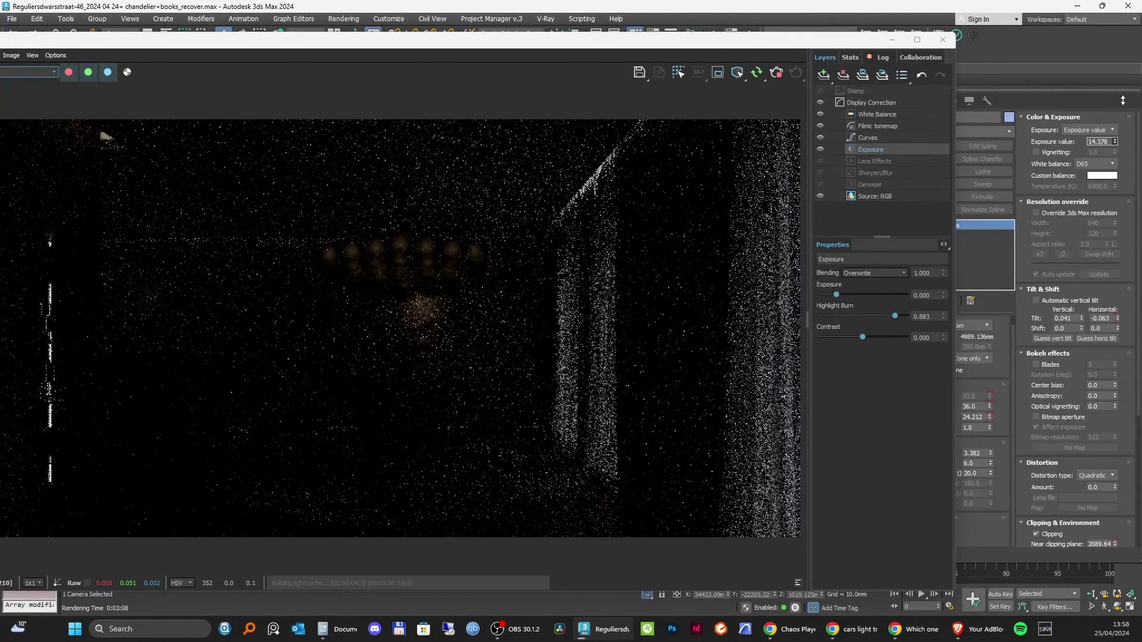
left_click_drag(1115, 141, 1122, 159)
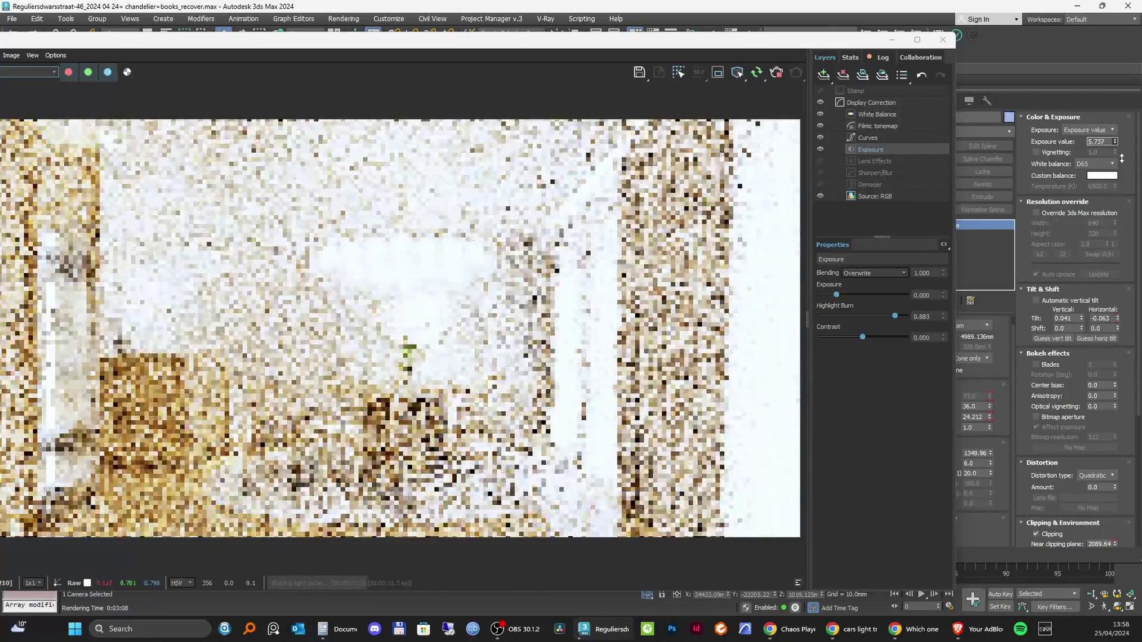
double_click(1107, 142)
type("5.5")
key("Return")
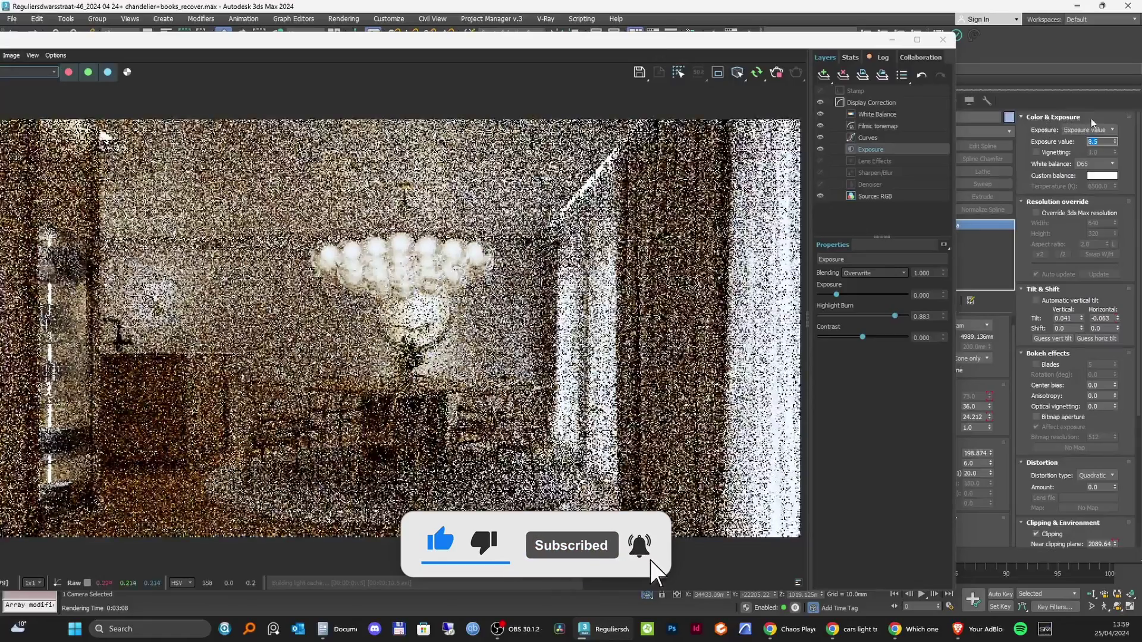
Switch the camera to No exposure, set the film speed to 200, and vary the F-Number from 3.01 to 20.0.
left_click(1098, 130)
left_click(1081, 141)
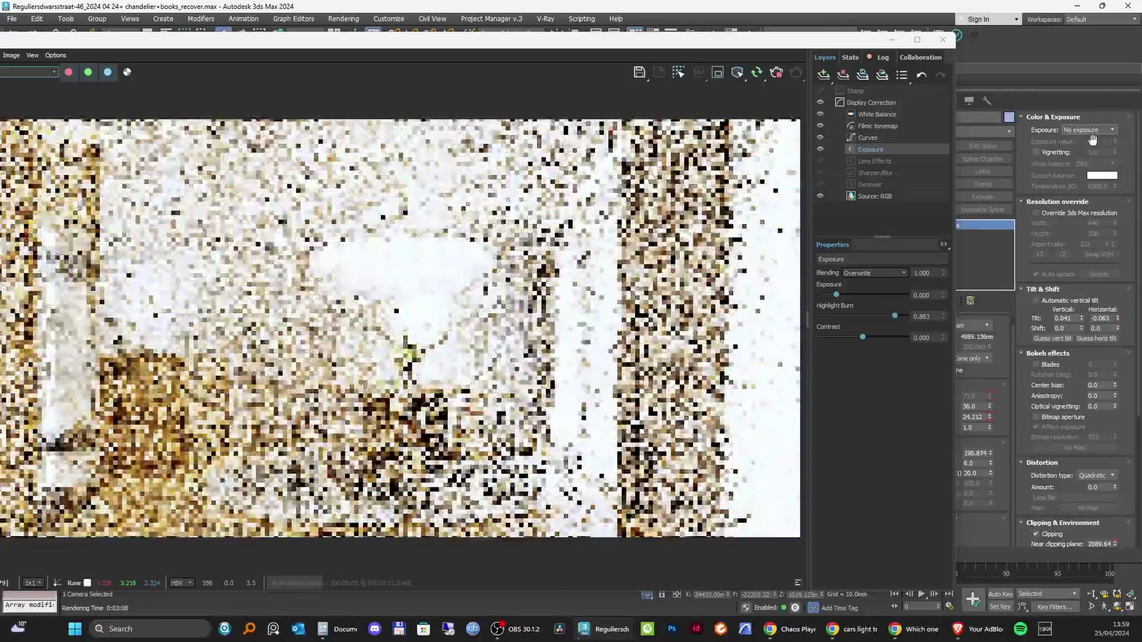
left_click_drag(673, 49, 608, 41)
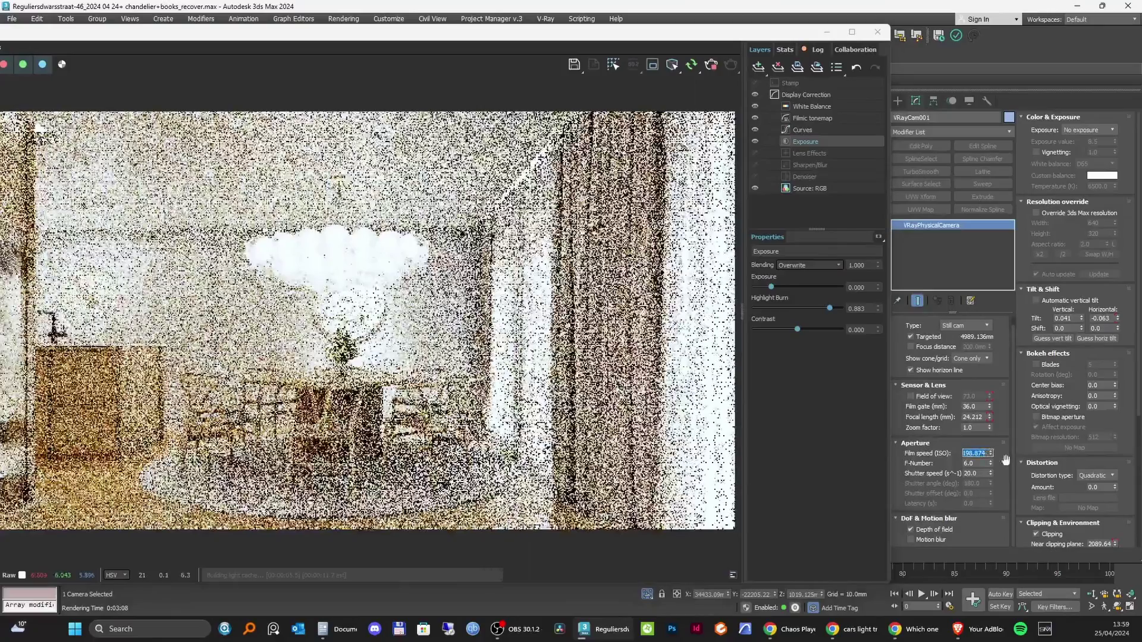
double_click(975, 453)
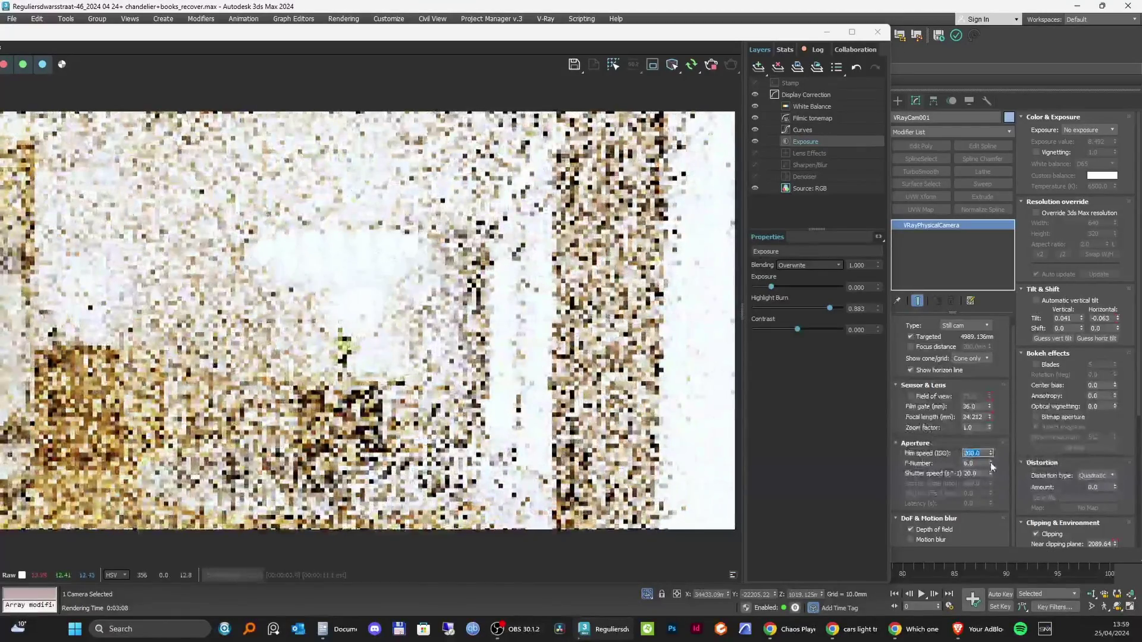
left_click_drag(991, 464, 988, 10)
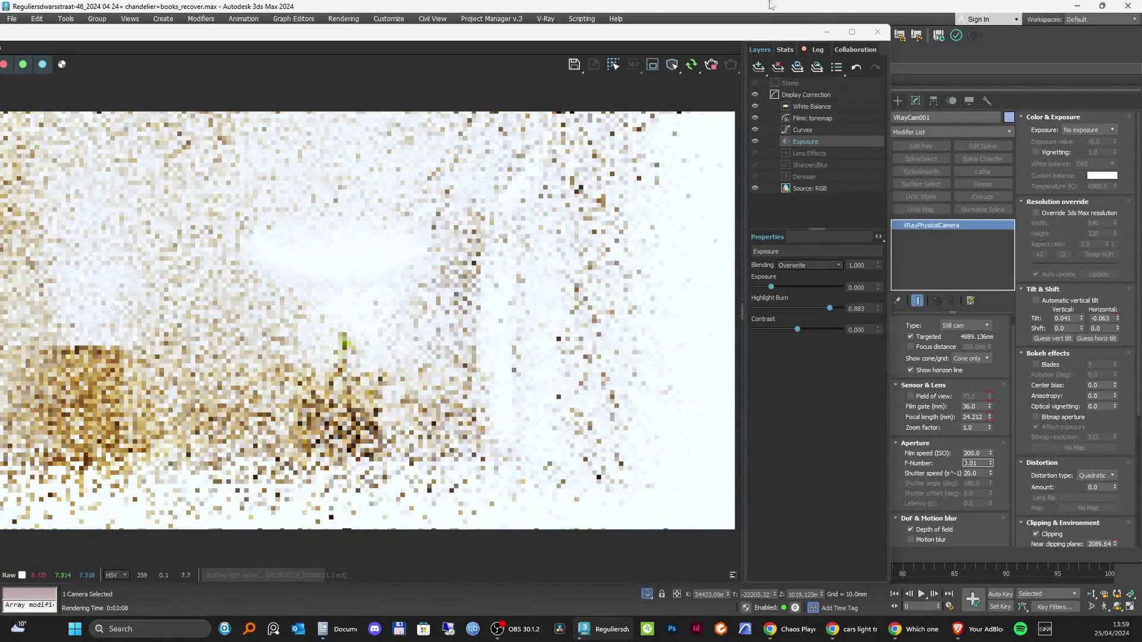
Set the exposure mode back to Exposure value (EV), test a value of 3.0, and set the exposure value to 8.0.
left_click(1089, 129)
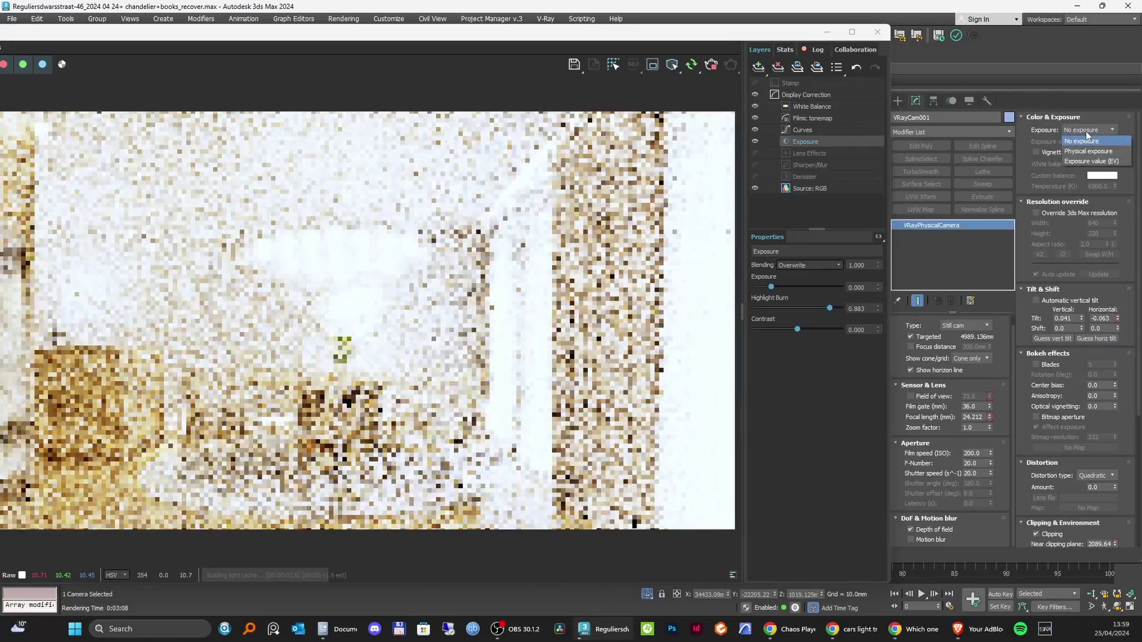
left_click(1088, 160)
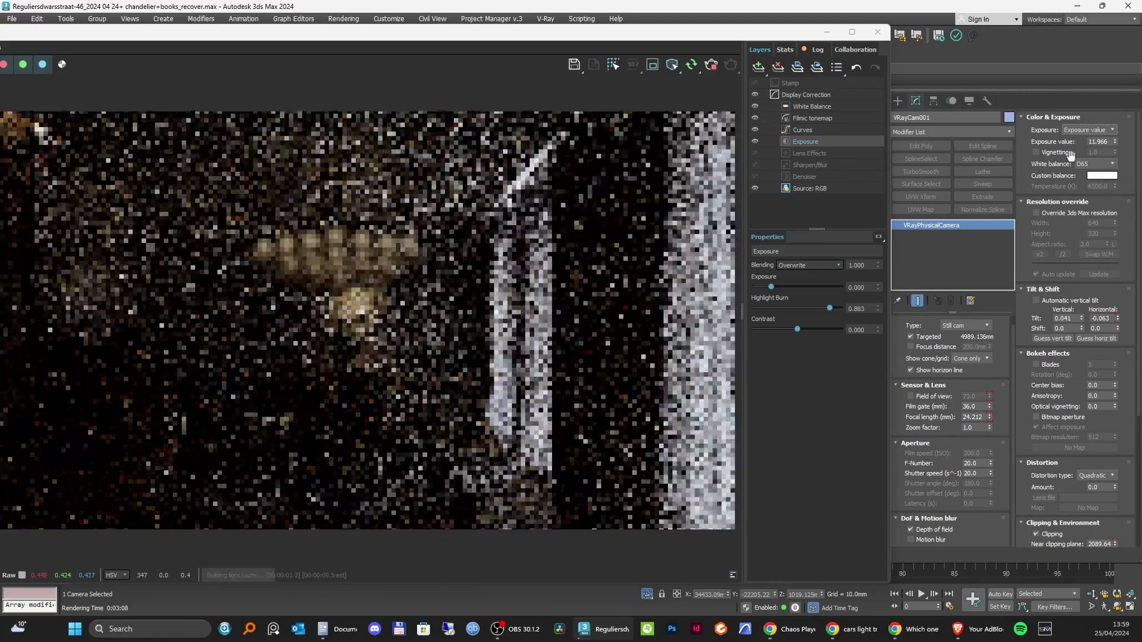
left_click(1098, 142)
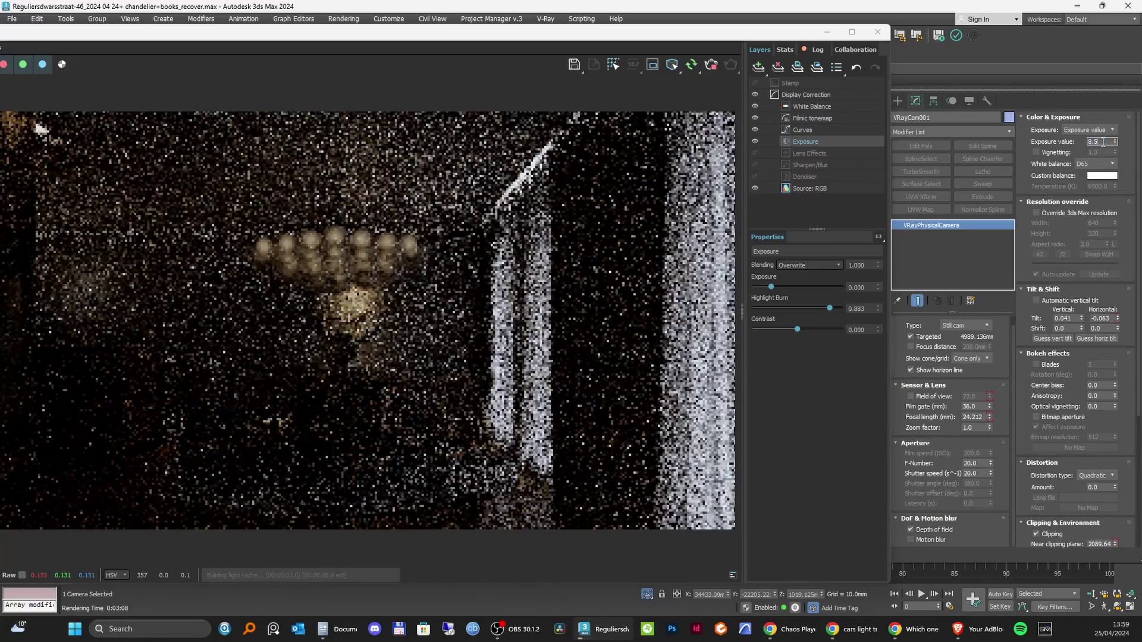
key("Return")
type("8")
key("Return")
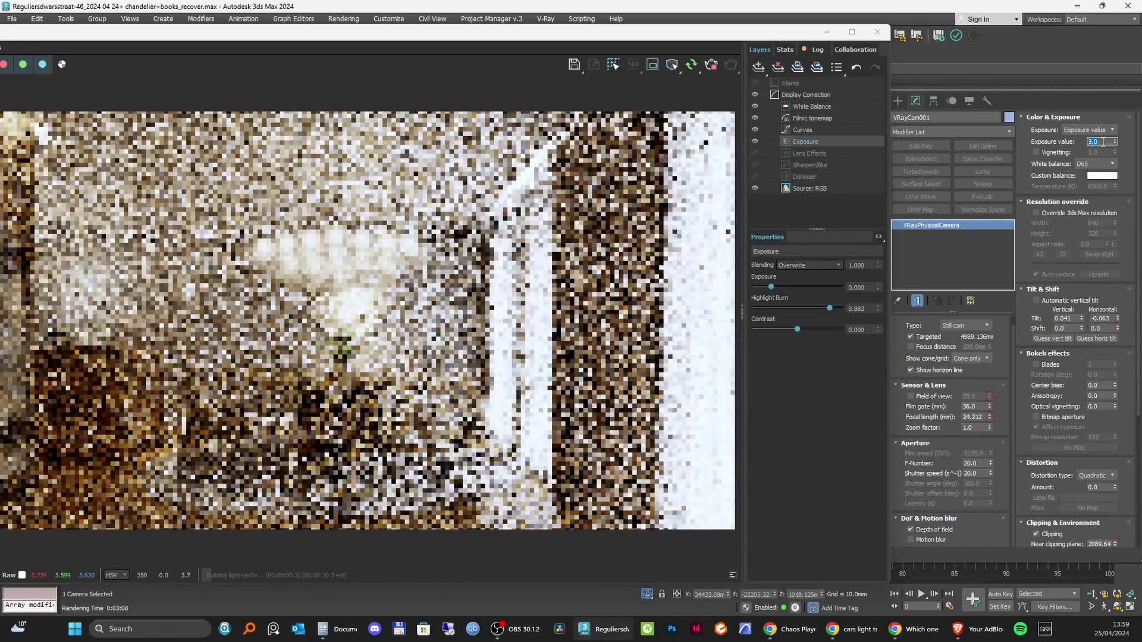
type("3")
key("Return")
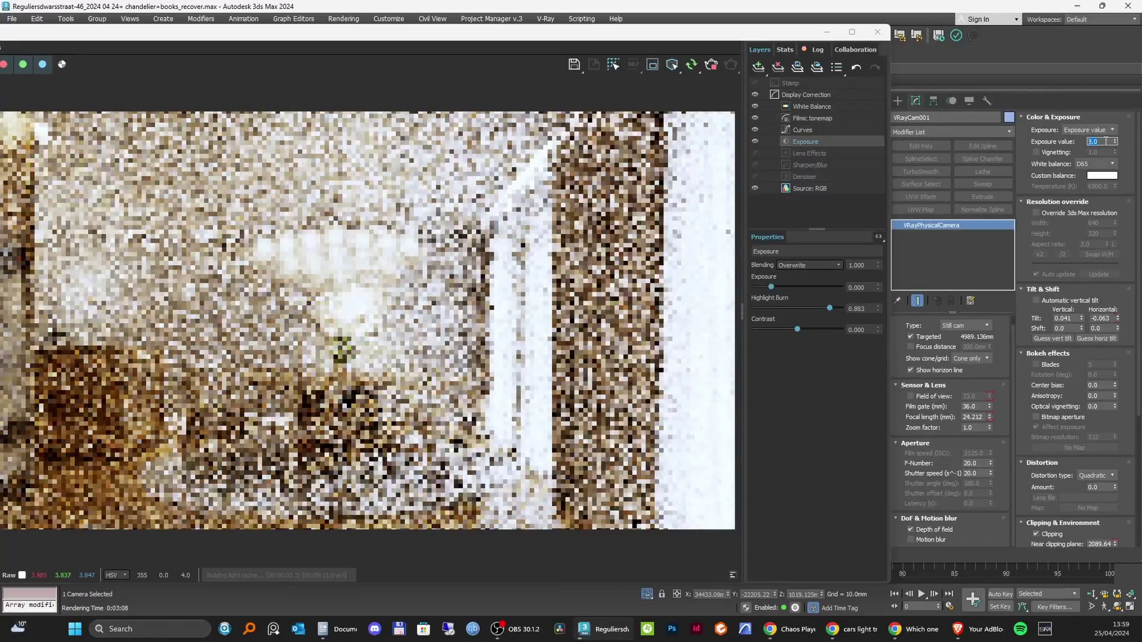
type("8")
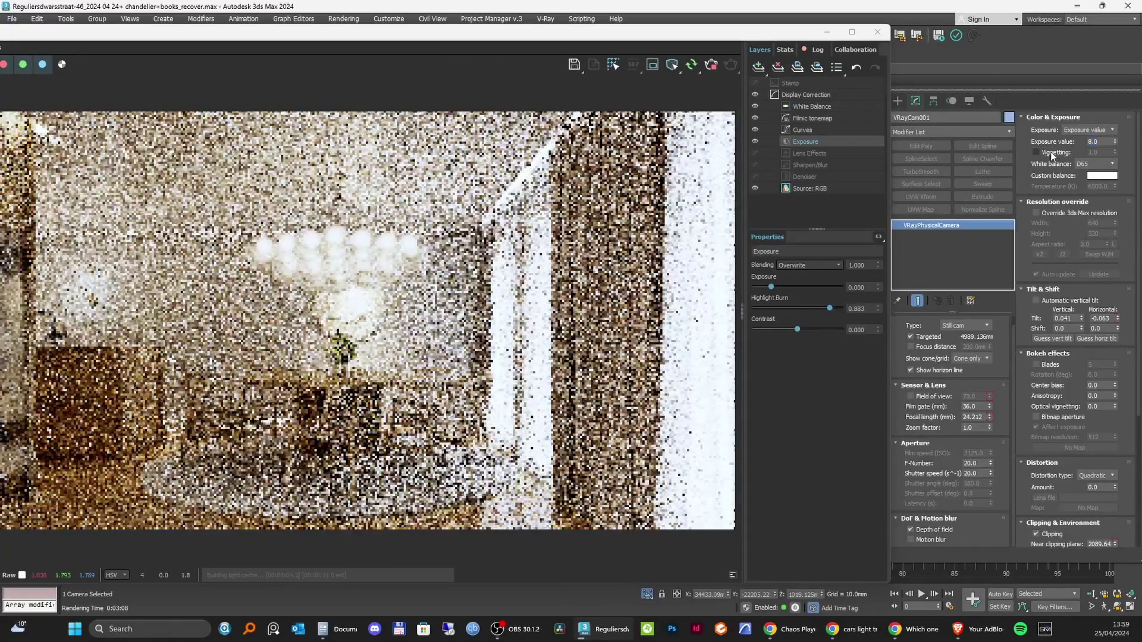
Enable Vignetting for VRayCam001, test an amount of 2.86, and set it to 1.0.
left_click(1051, 152)
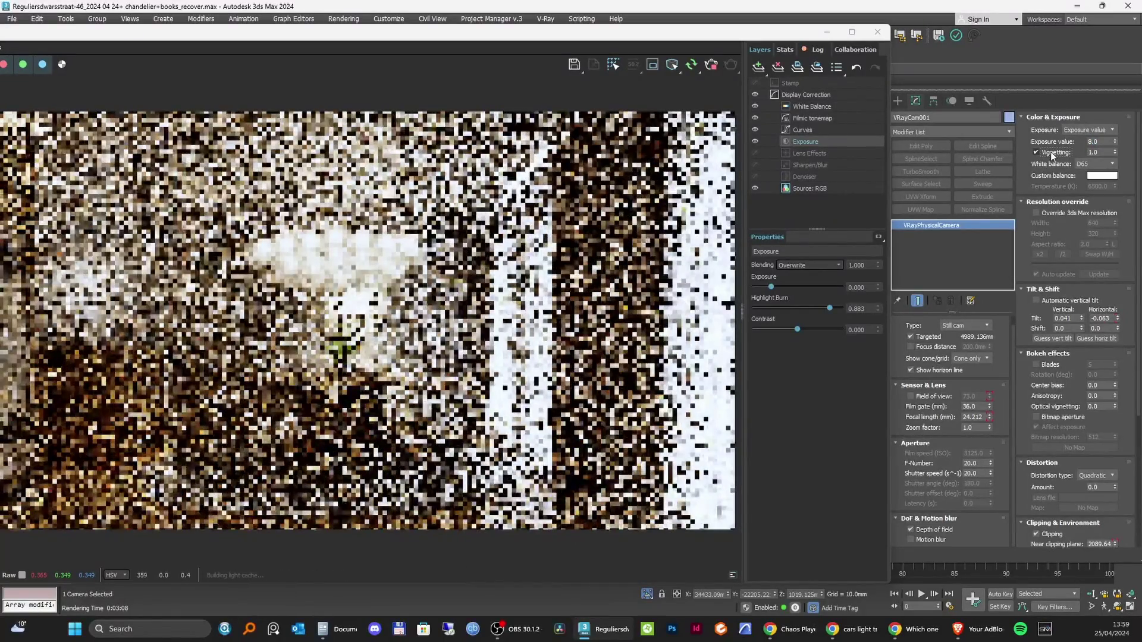
left_click(1050, 152)
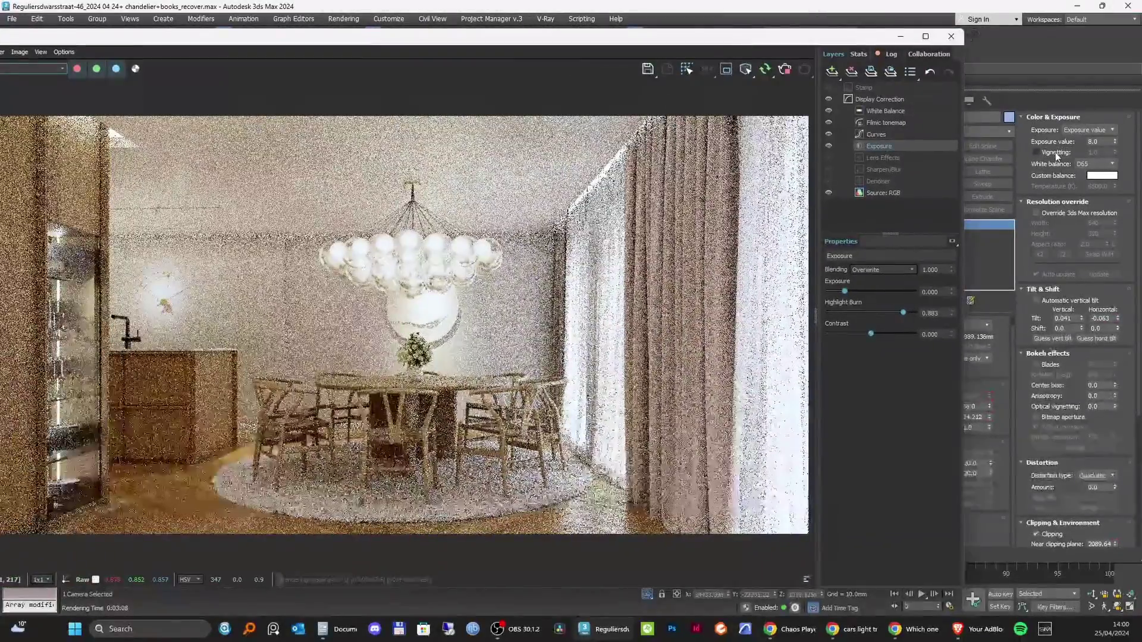
left_click(1055, 152)
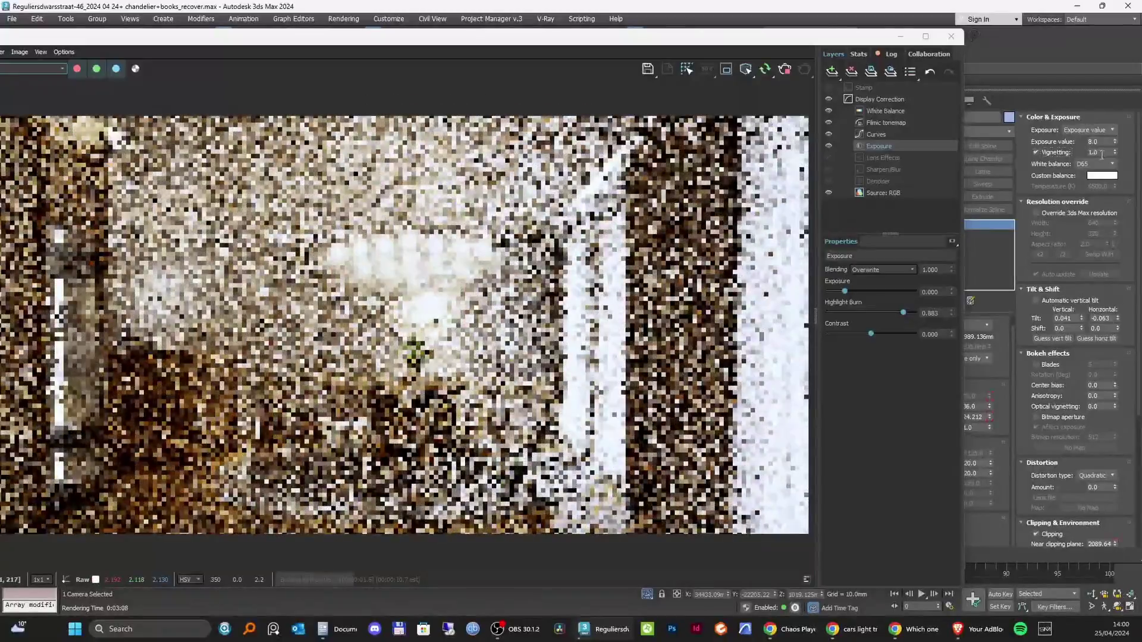
left_click_drag(1115, 153, 1116, 107)
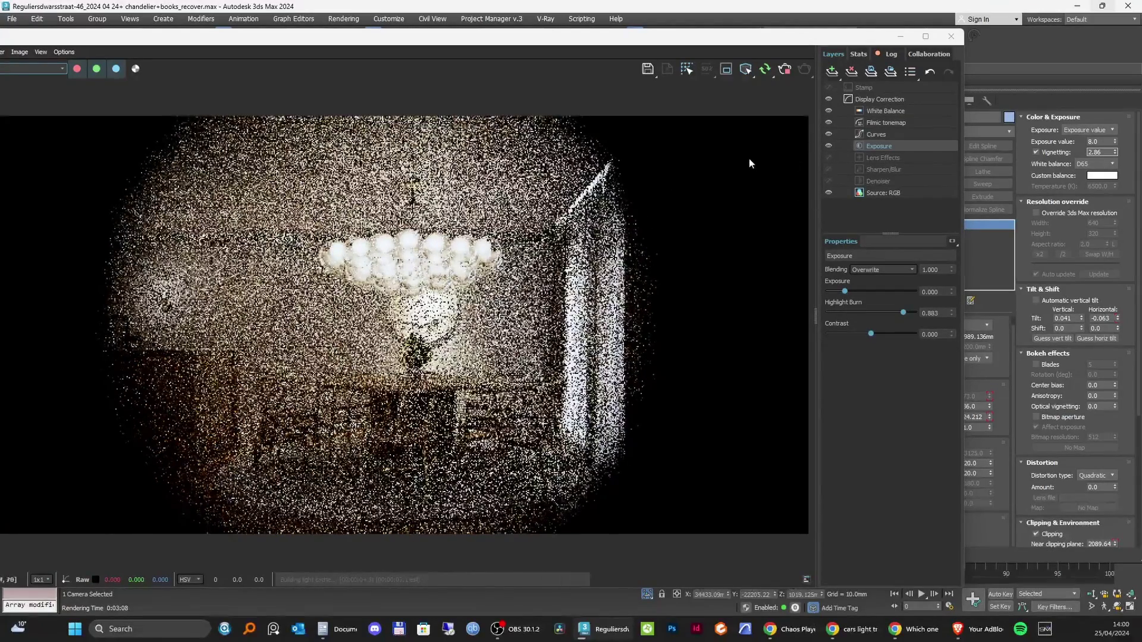
double_click(1101, 153)
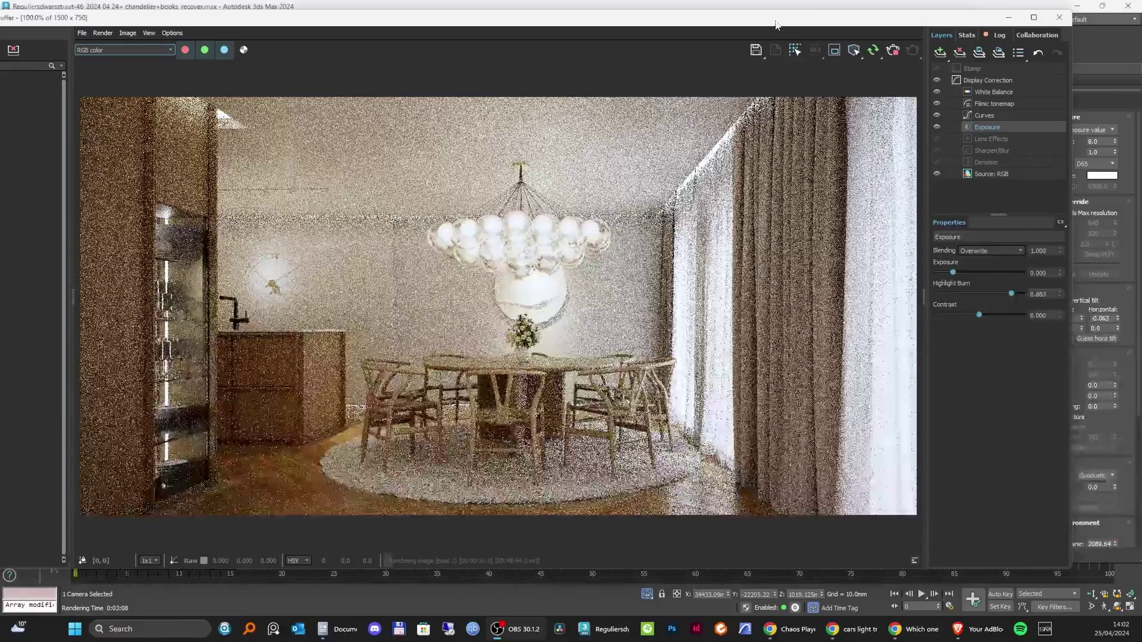
Turn off Vignetting for VRayCam001 and reposition the frame buffer to show the render beside the camera's Color & Exposure settings.
left_click_drag(775, 24, 805, 25)
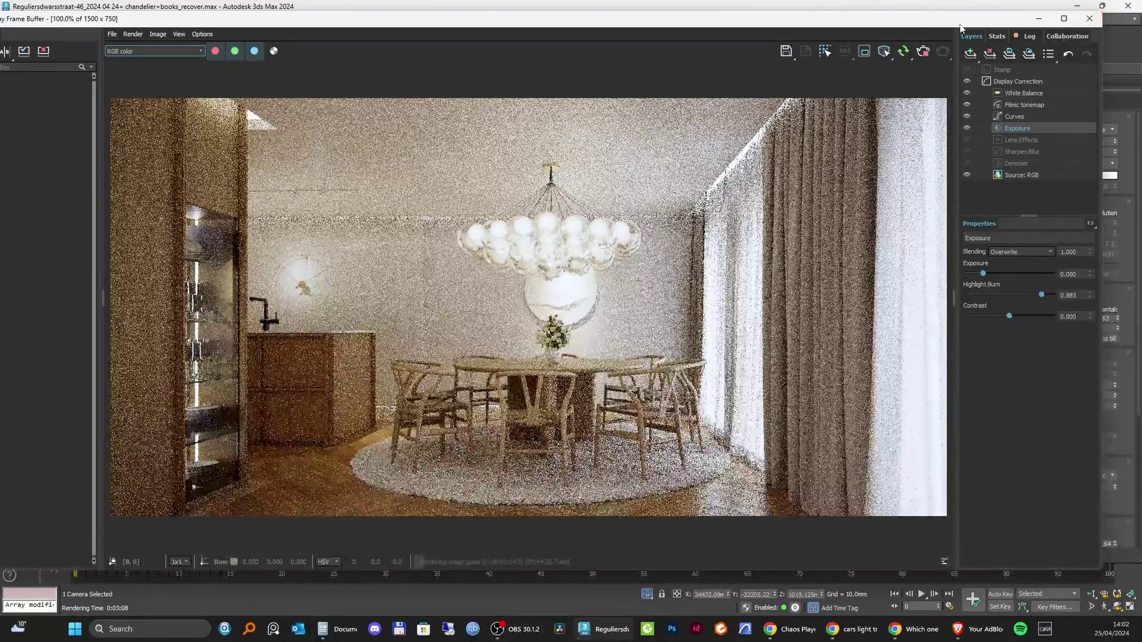
left_click(1064, 19)
left_click(1050, 153)
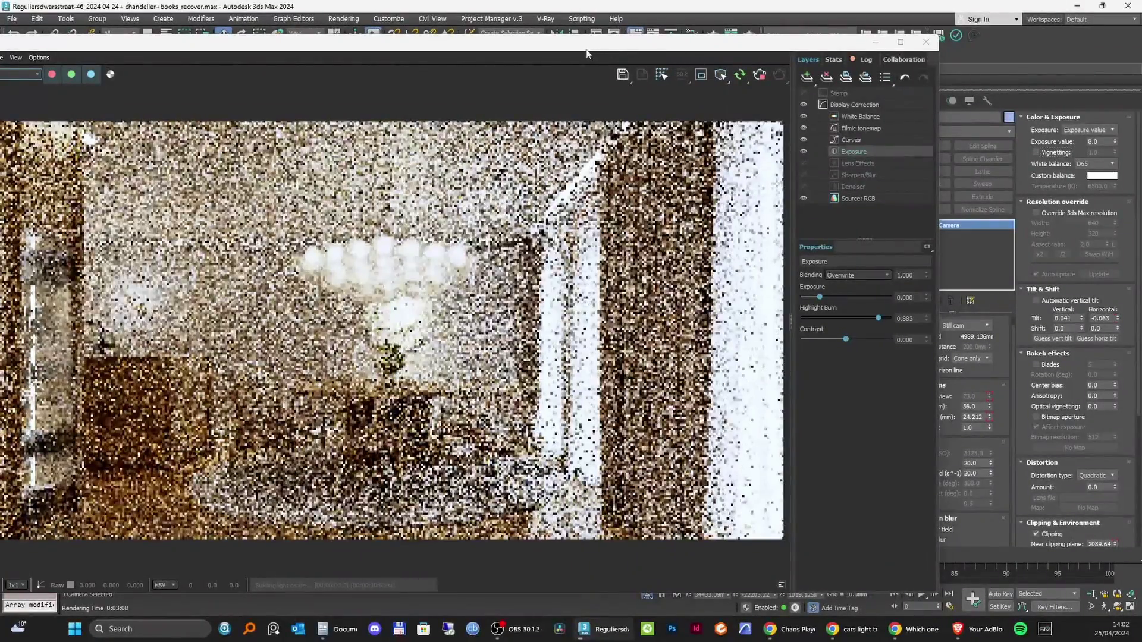
left_click_drag(586, 53, 649, 41)
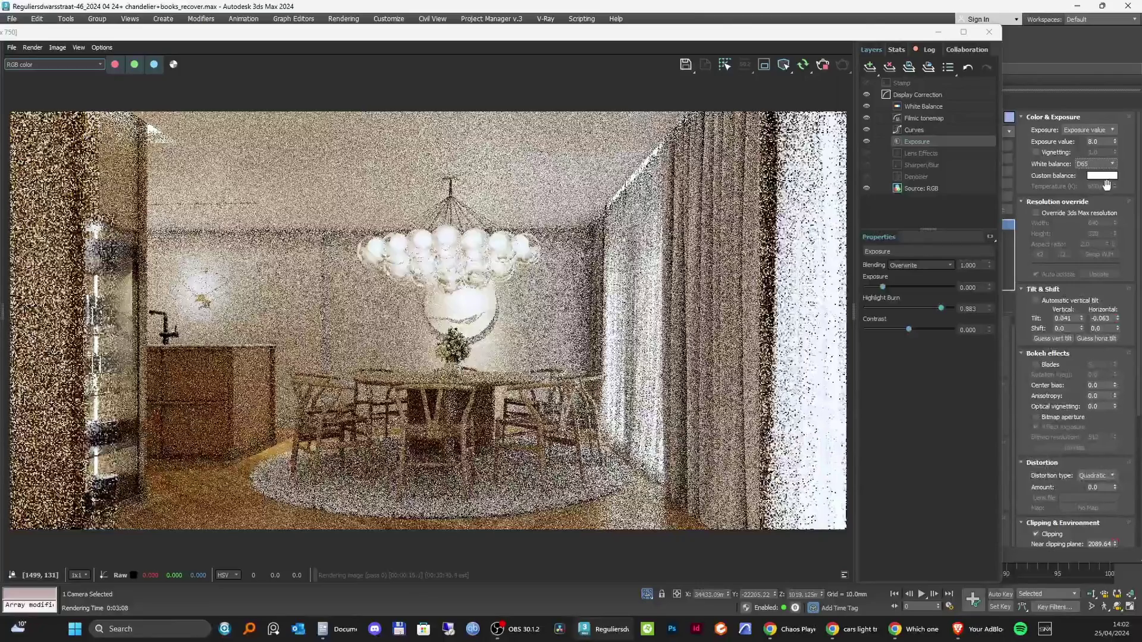
Switch the camera's white balance to Temperature, set it to 4800 K, and inspect the chandelier area in the interactive render.
left_click(1095, 164)
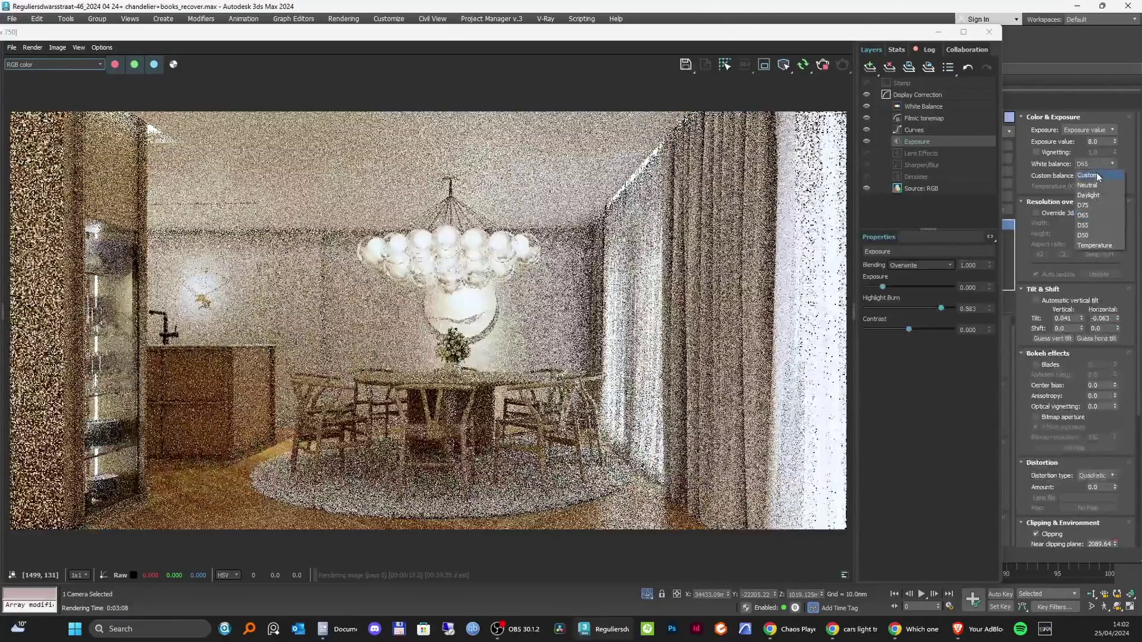
left_click(1097, 240)
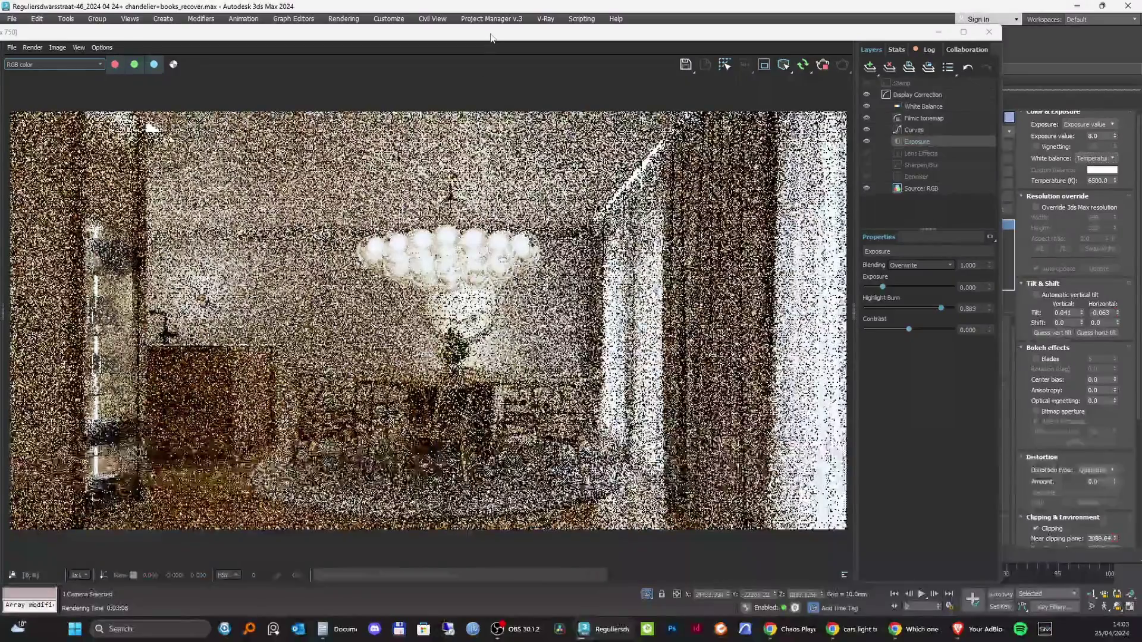
double_click(1107, 180)
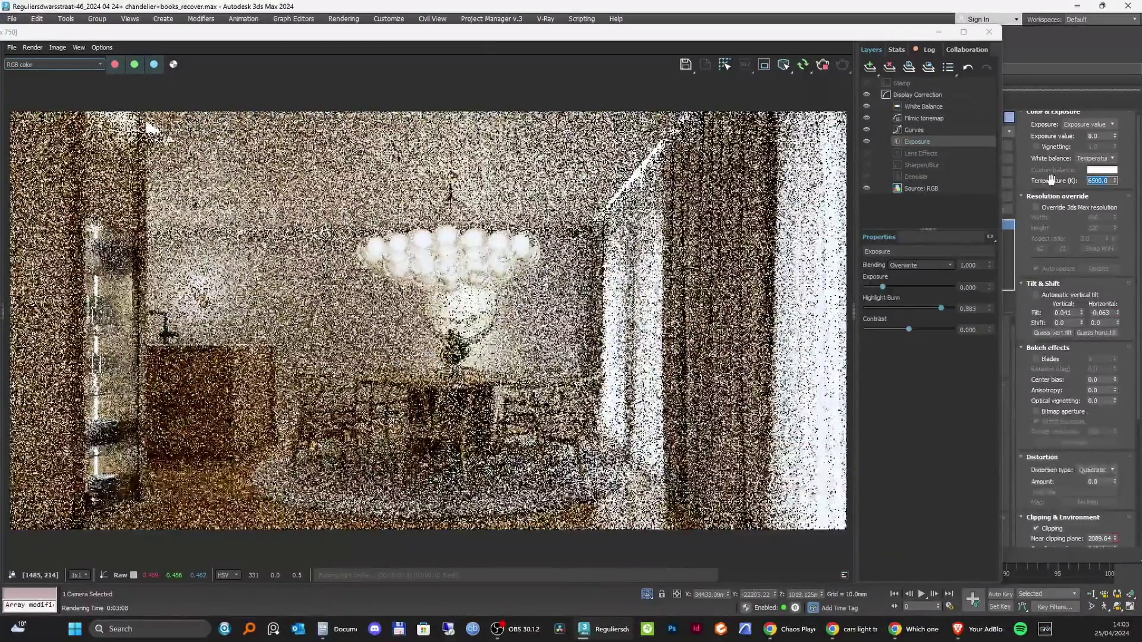
type("4800")
key("Return")
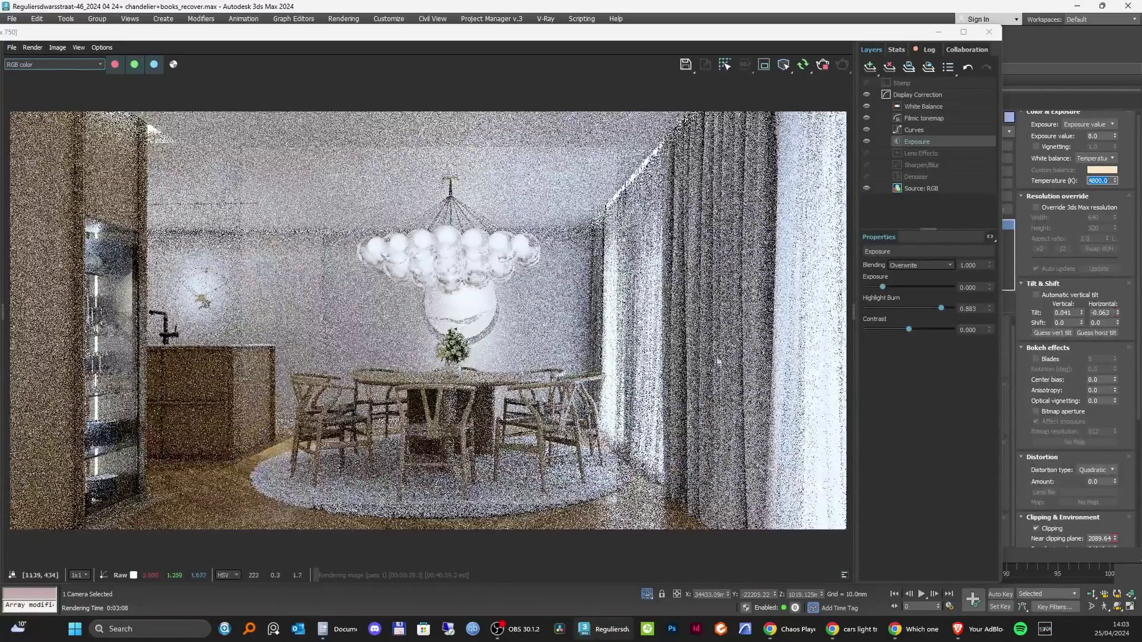
scroll(549, 226, "up", 4)
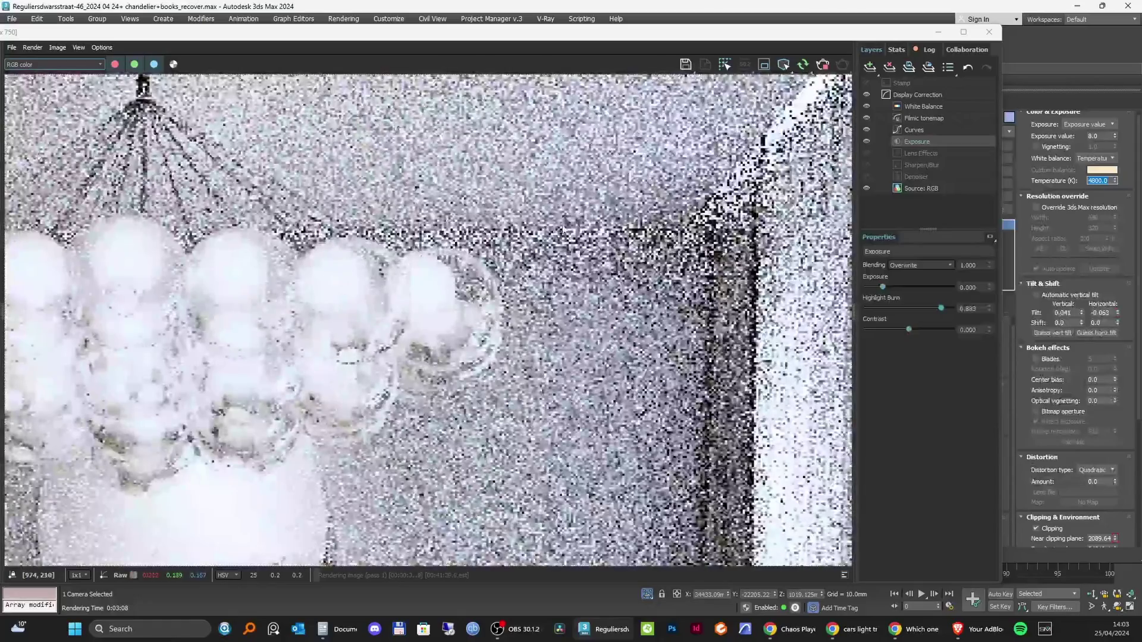
scroll(549, 226, "down", 2)
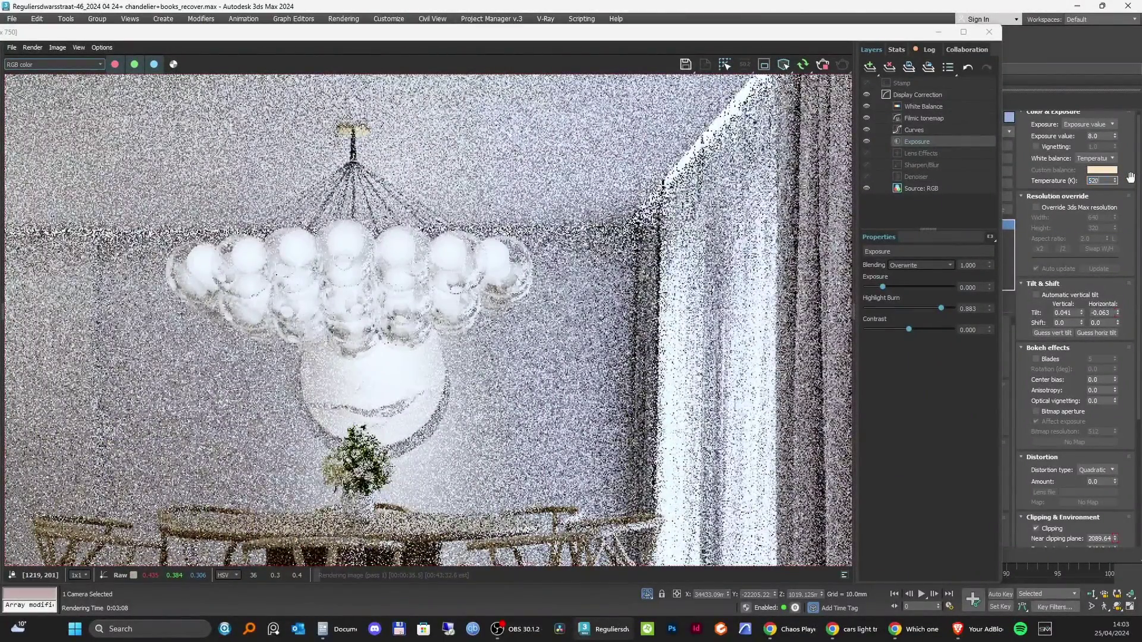
Set the white balance temperature to 5200 K, check the full interactive render, and close the frame buffer.
key("Return")
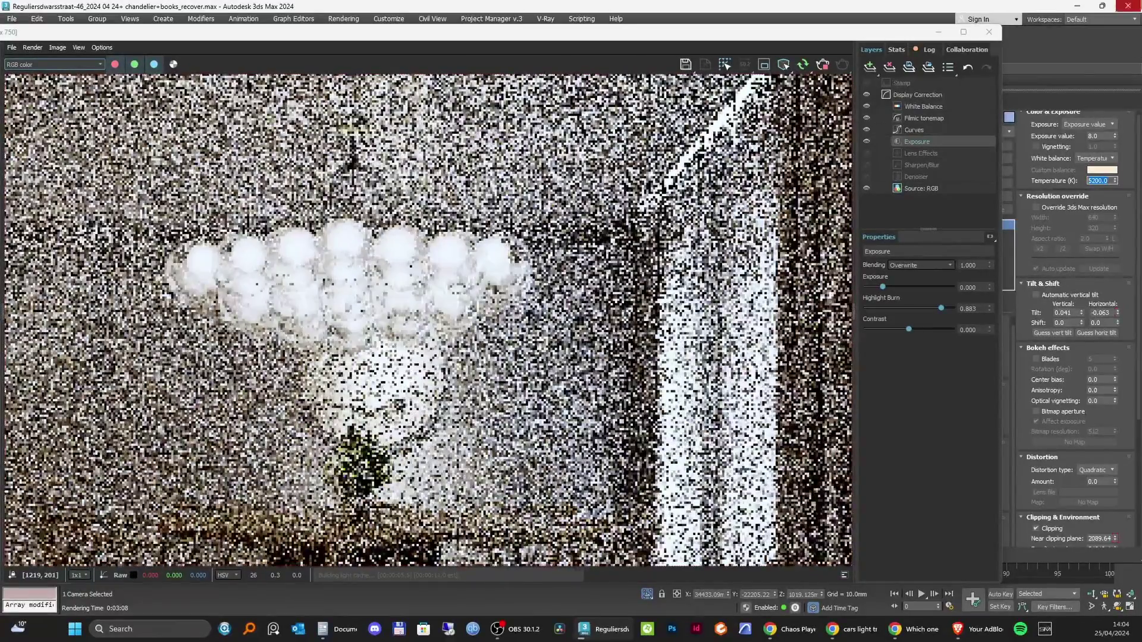
left_click_drag(596, 28, 669, 30)
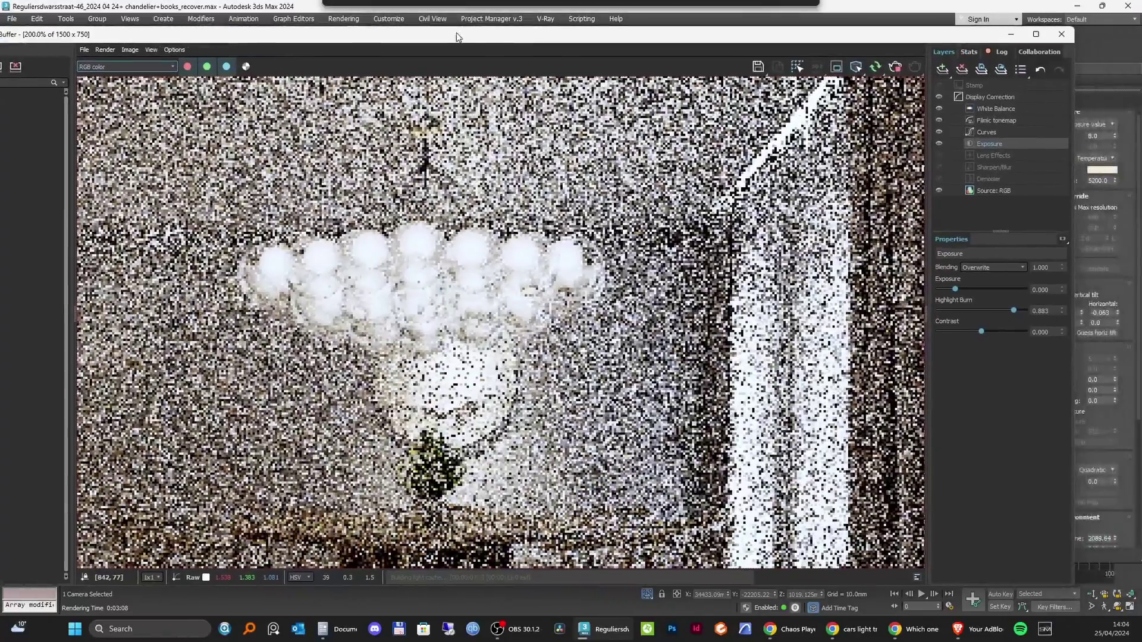
scroll(527, 239, "down", 2)
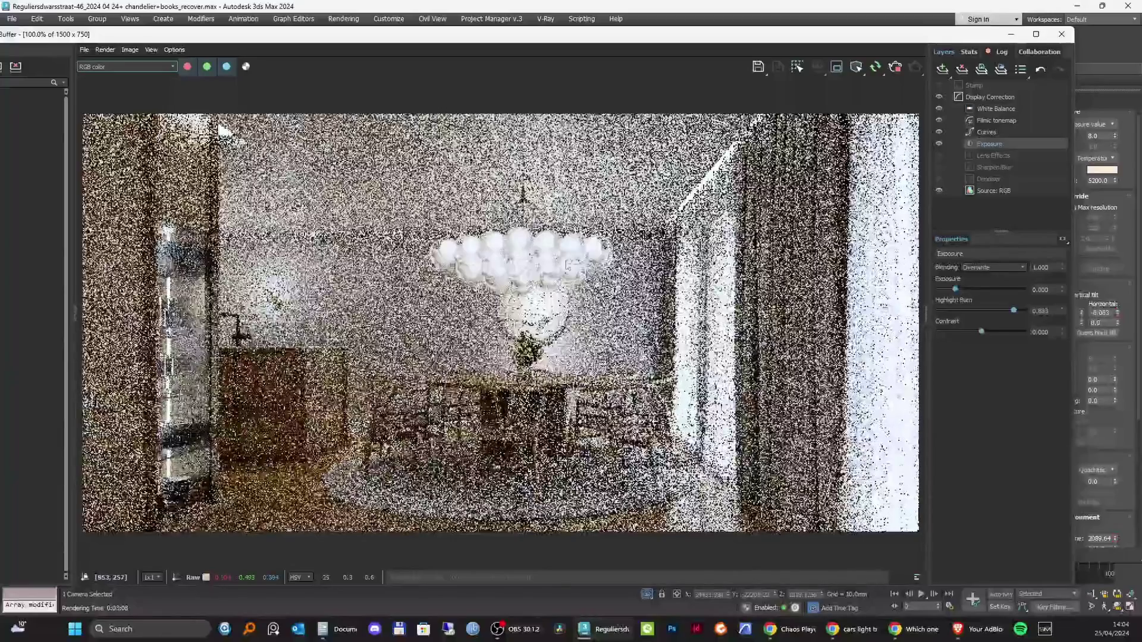
left_click_drag(655, 43, 537, 50)
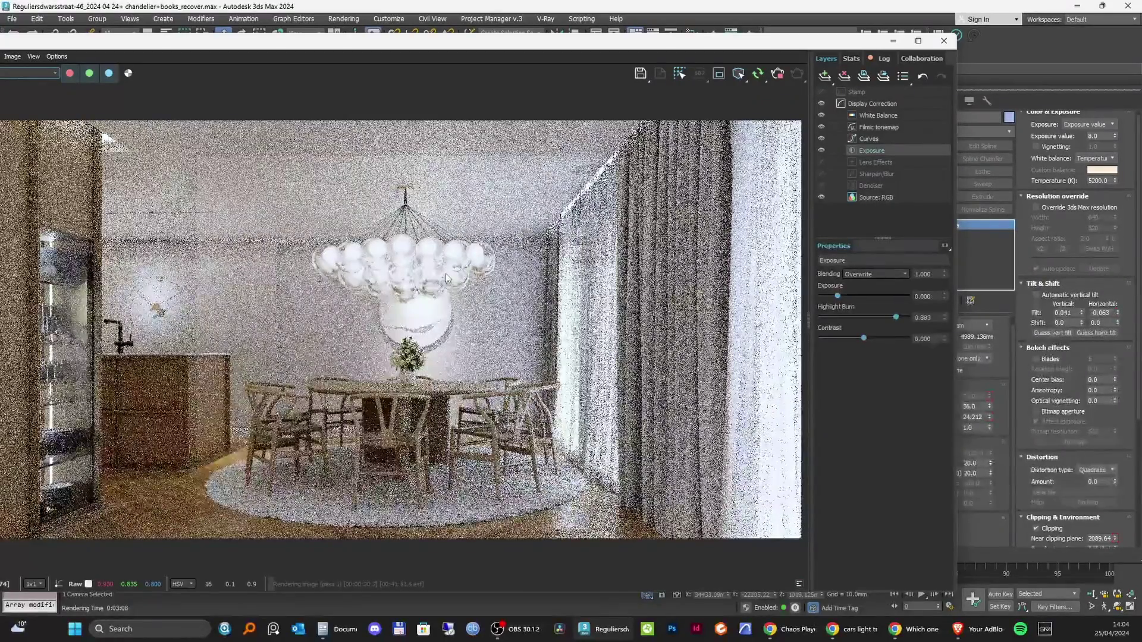
left_click_drag(810, 49, 784, 48)
left_click(1027, 169)
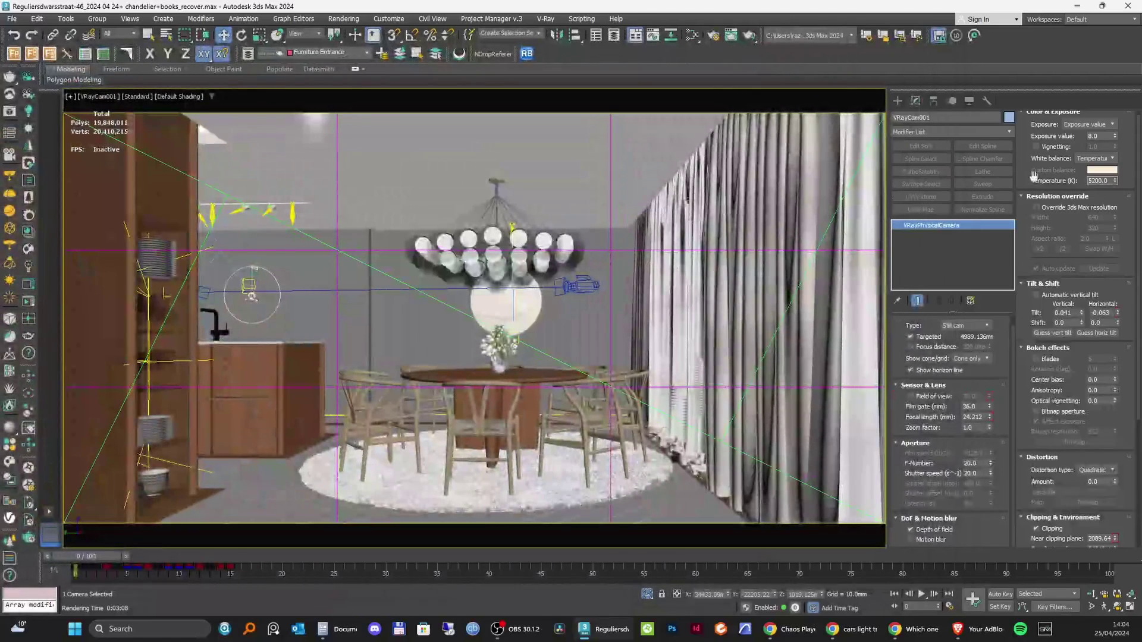
Enable Override 3ds Max resolution for VRayCam001 and set its horizontal tilt to -0.093.
scroll(1033, 175, "up", 2)
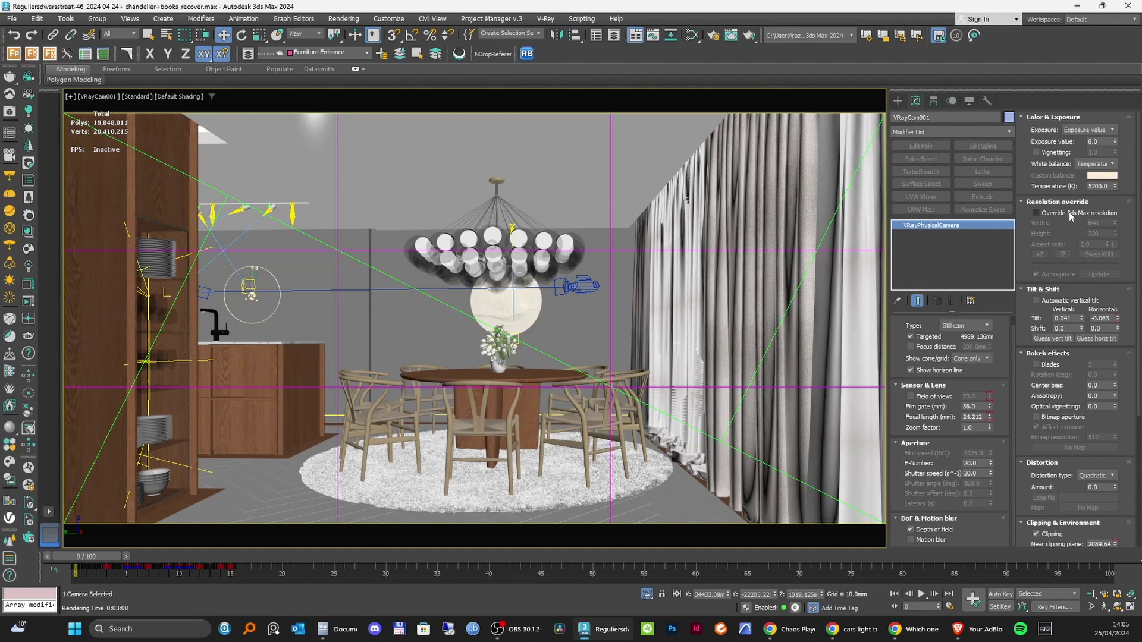
left_click(671, 326)
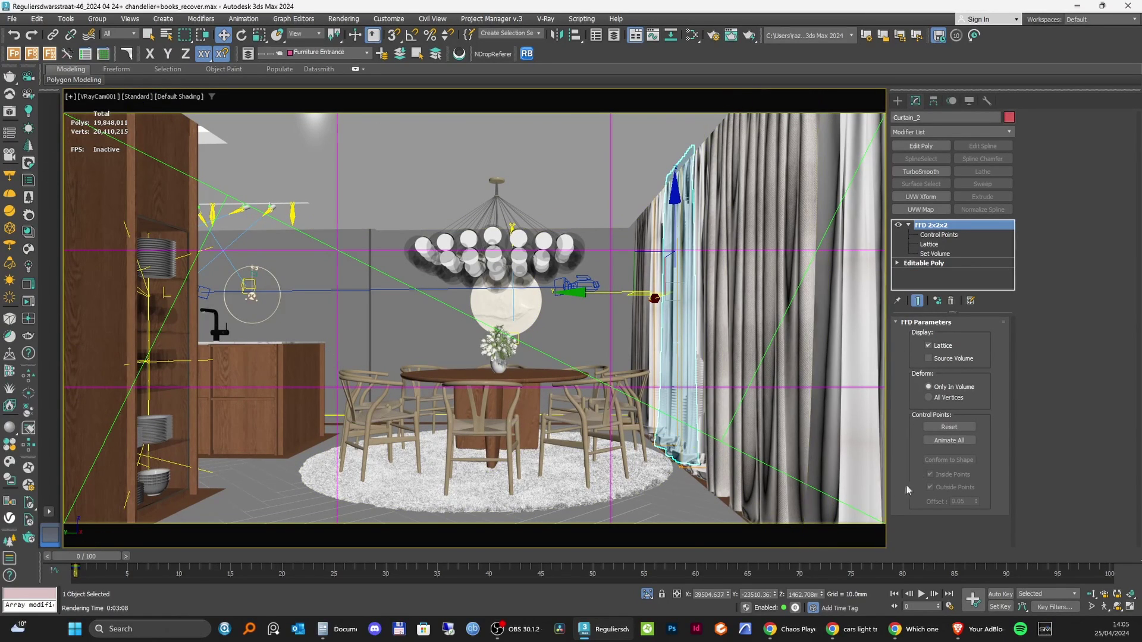
left_click(1051, 277)
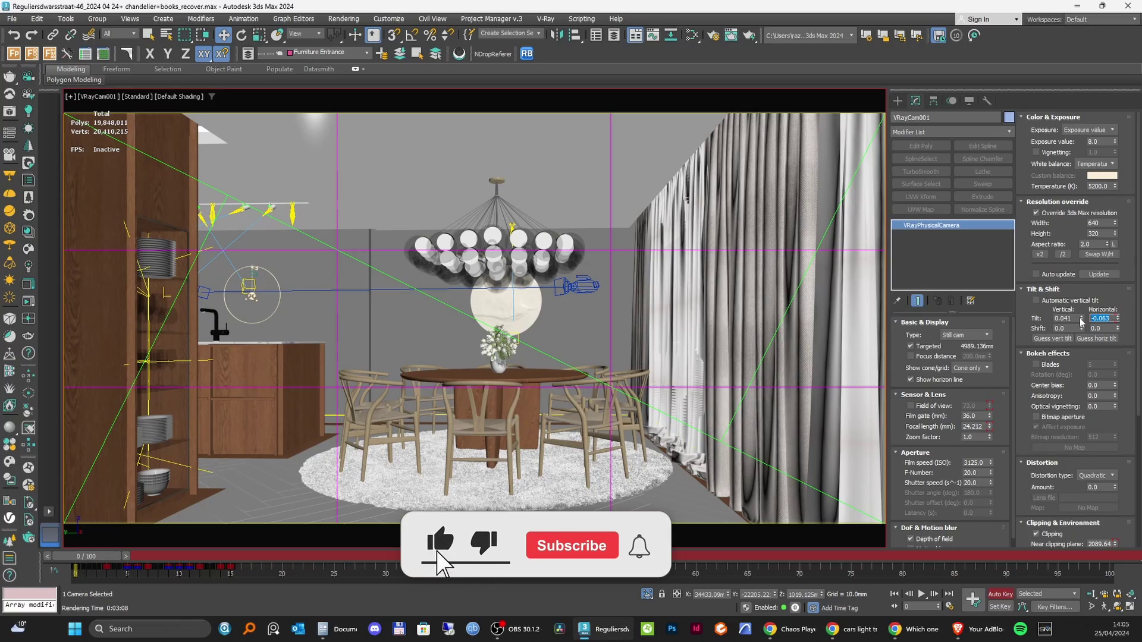
left_click_drag(1081, 321, 1127, 323)
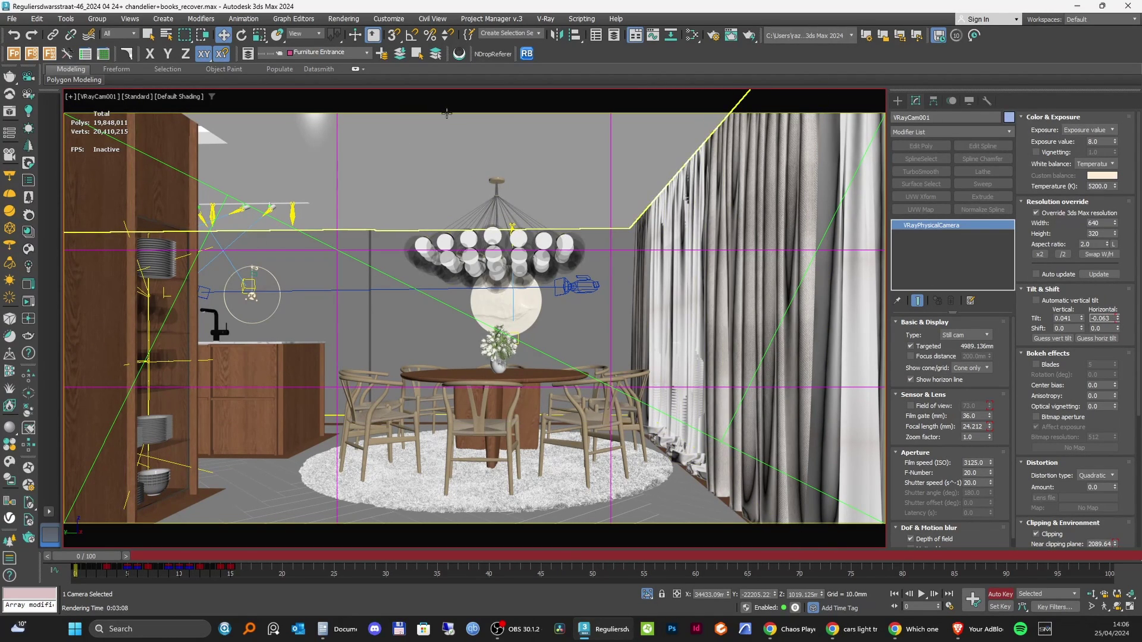
left_click_drag(1117, 319, 1120, 324)
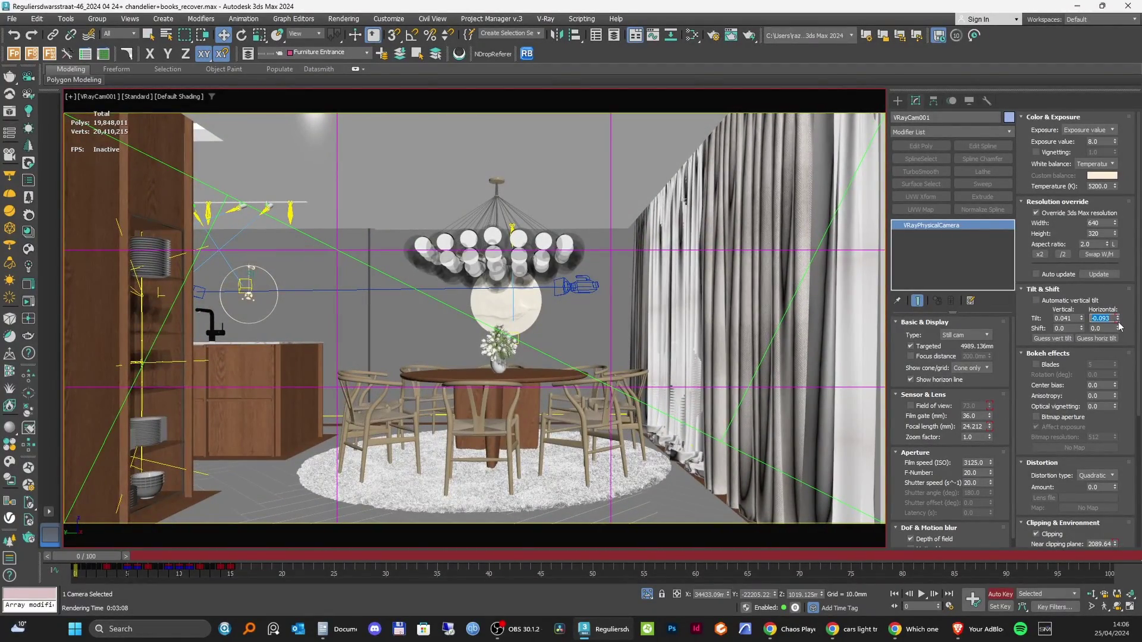
Try Automatic vertical tilt on VRayCam001, toggling it on and off.
left_click(1057, 301)
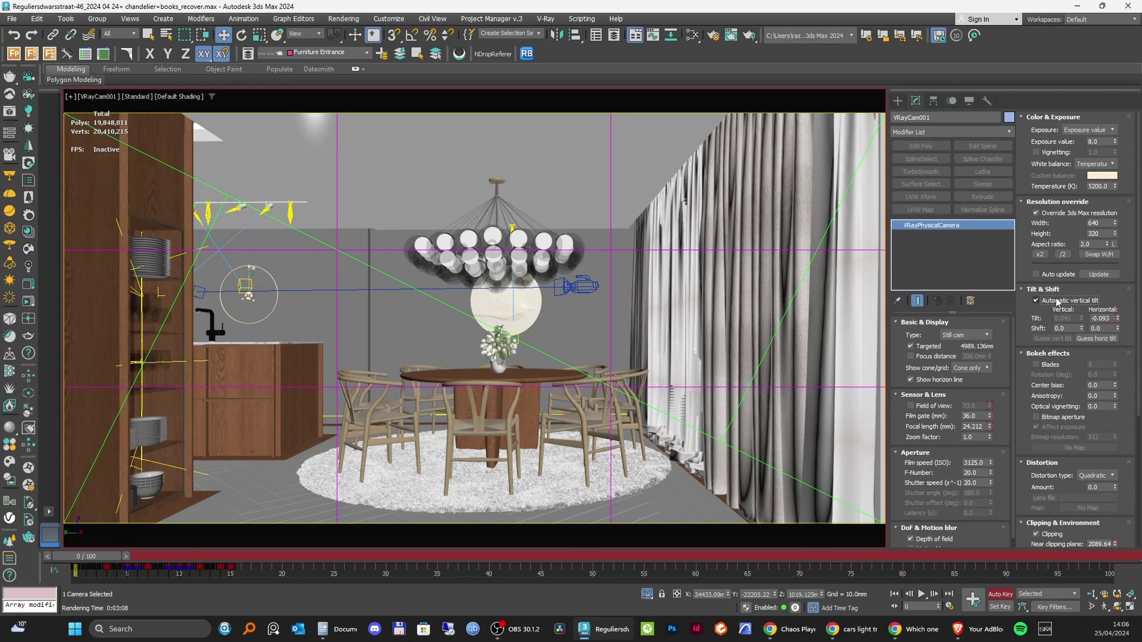
left_click(1057, 302)
left_click(1056, 302)
left_click(1057, 301)
Try out vertical and horizontal shift on VRayCam001 and cancel the changes.
left_click_drag(1081, 329, 1127, 359)
right_click(1100, 306)
right_click(1126, 360)
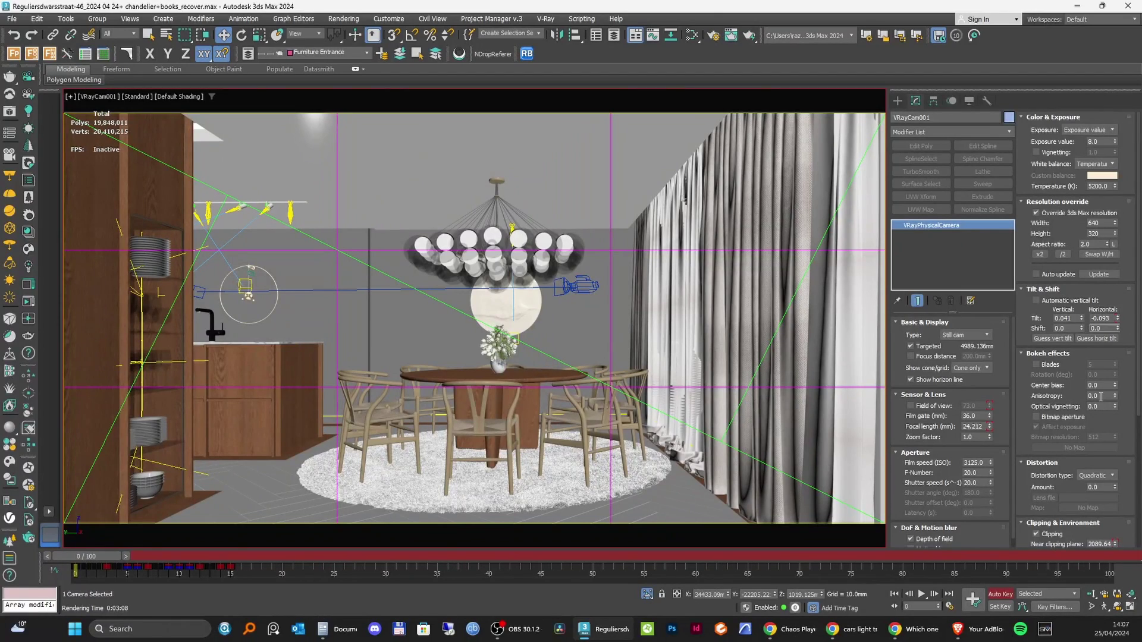
Adjust the camera's clipping, setting the near plane to about 3231.21 mm and the far plane to about 5377.27 mm.
left_click_drag(1028, 326, 1026, 317)
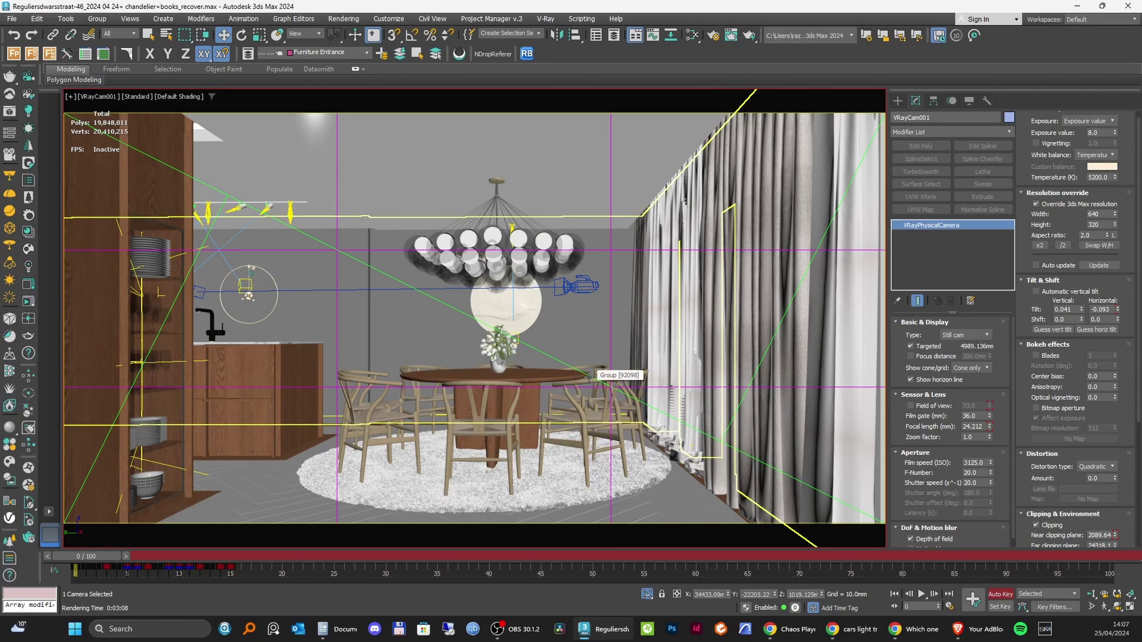
scroll(1039, 415, "down", 3)
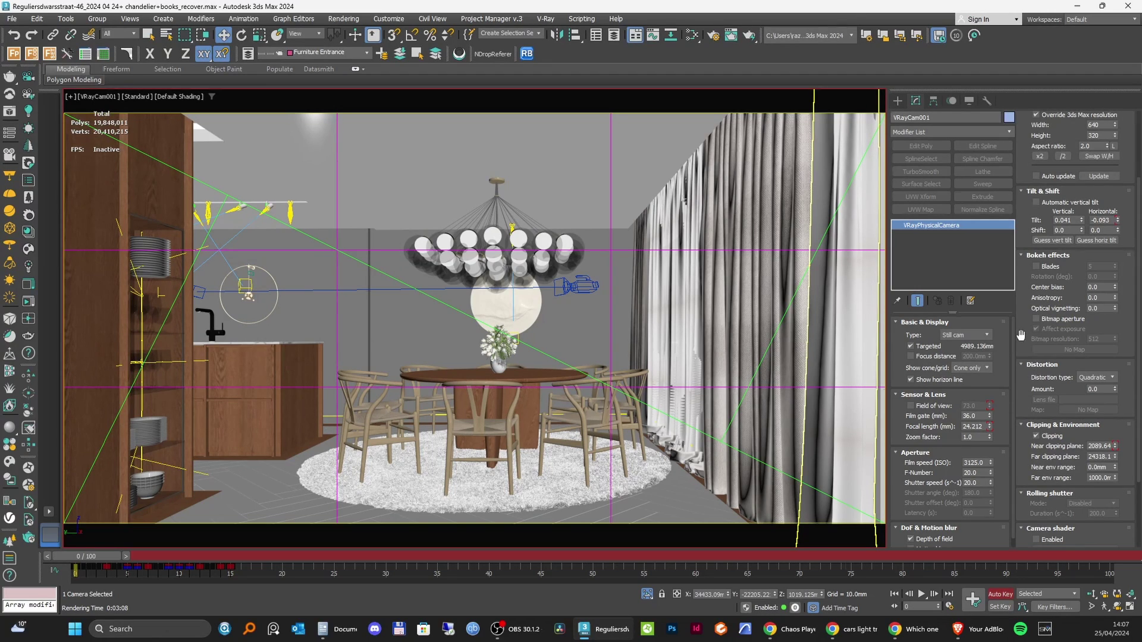
scroll(1025, 327, "down", 1)
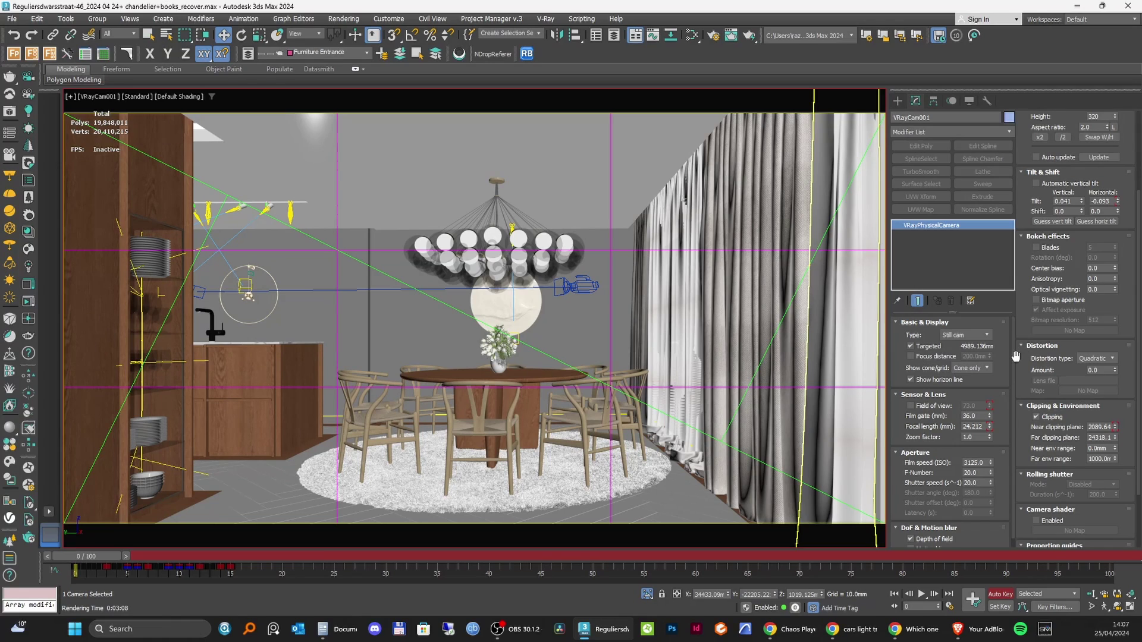
scroll(1022, 351, "down", 2)
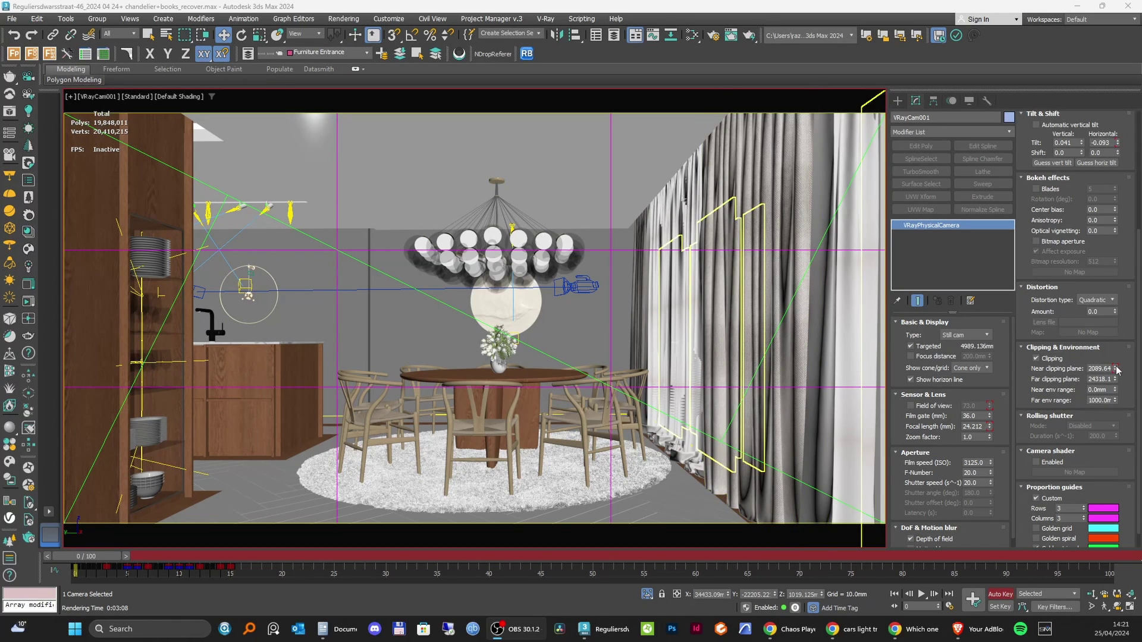
left_click_drag(1116, 370, 1105, 424)
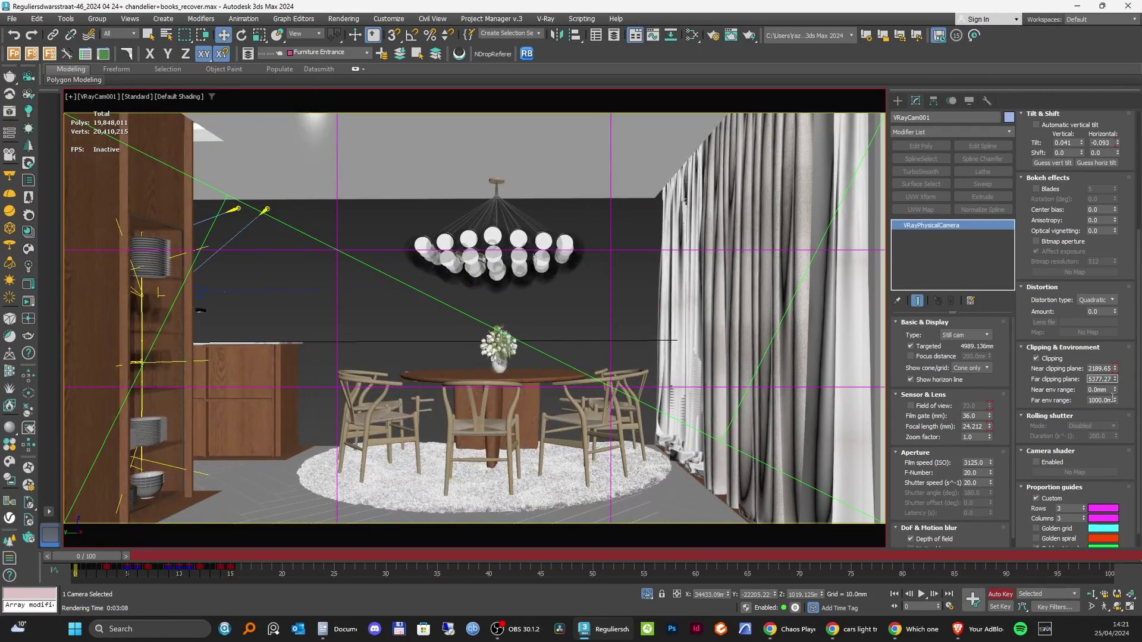
left_click_drag(1115, 369, 1122, 348)
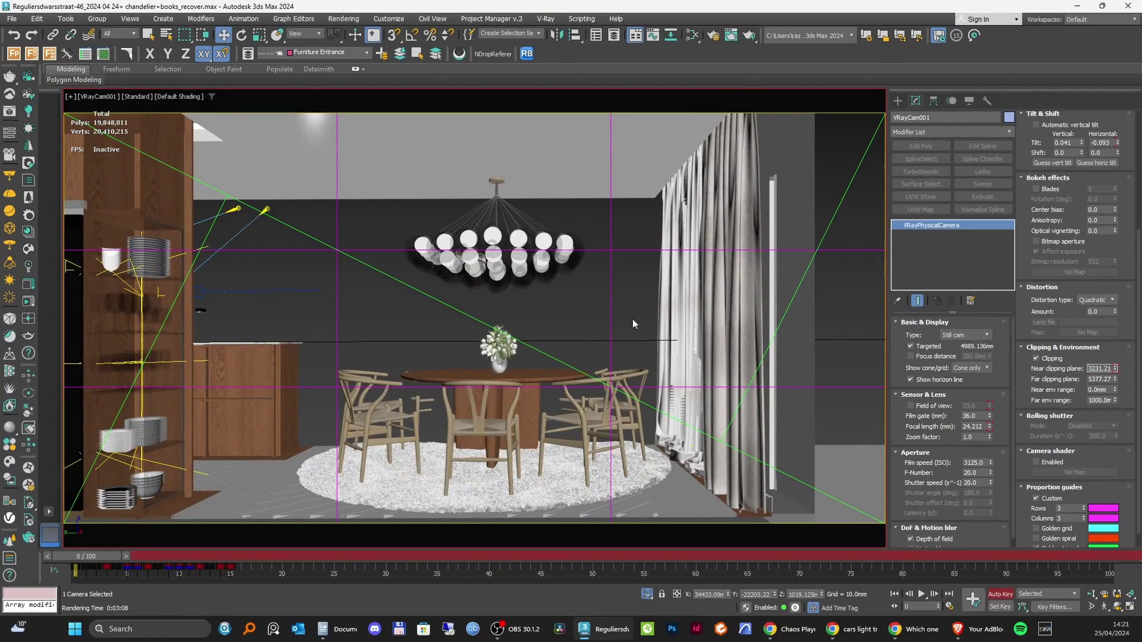
Run an interactive render of the clipped camera view in the V-Ray frame buffer and close the buffer after checking it.
left_click(10, 111)
left_click_drag(631, 44, 779, 27)
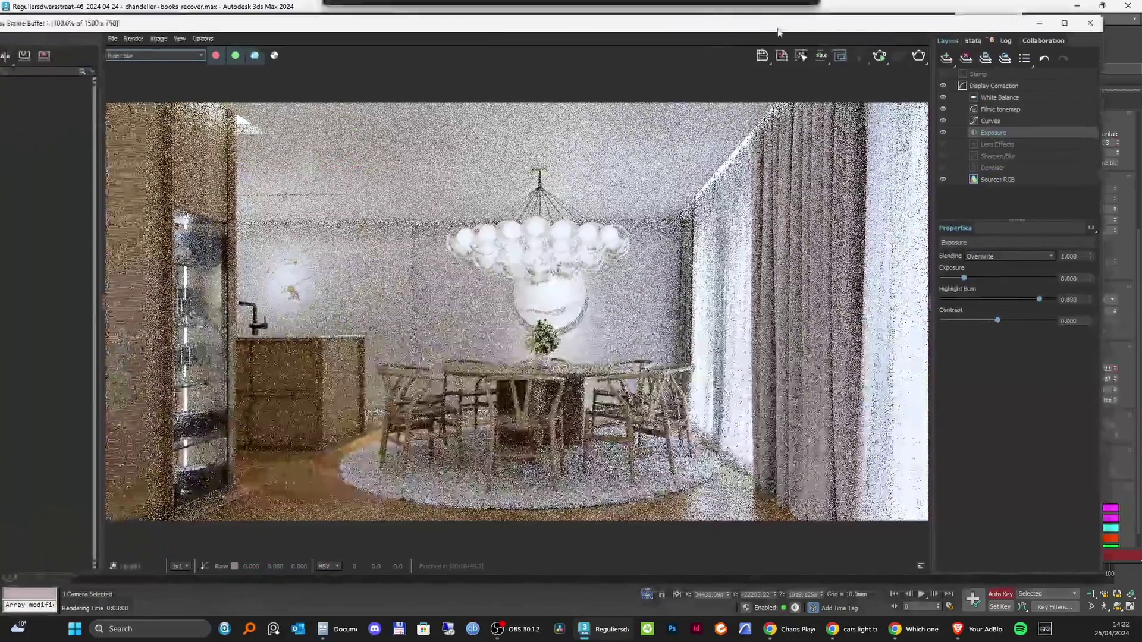
left_click(884, 55)
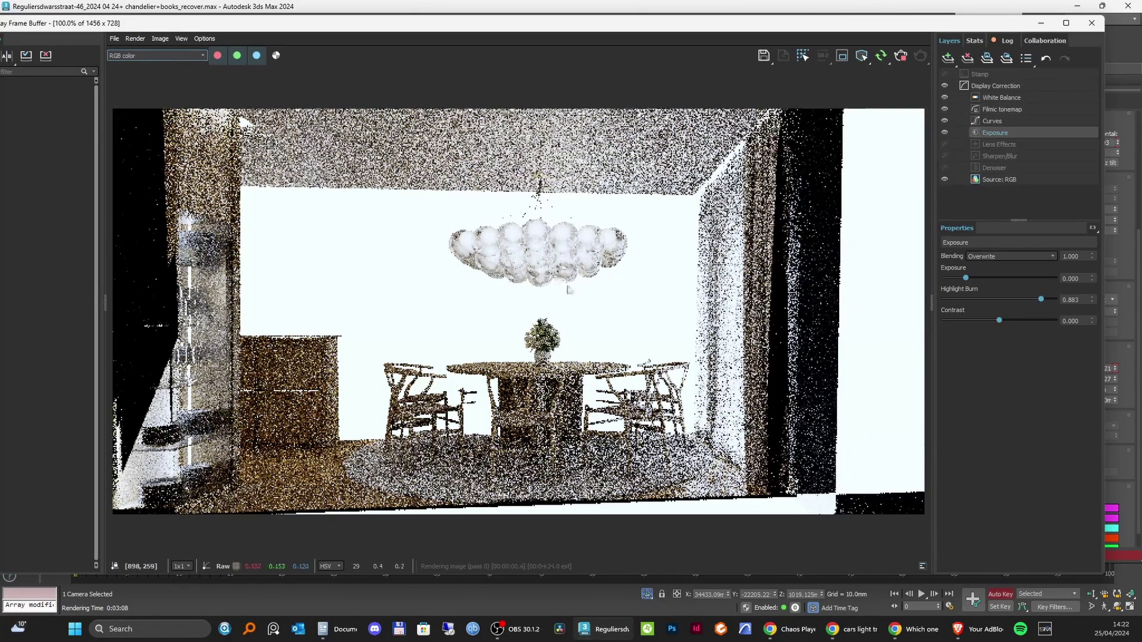
left_click(1089, 25)
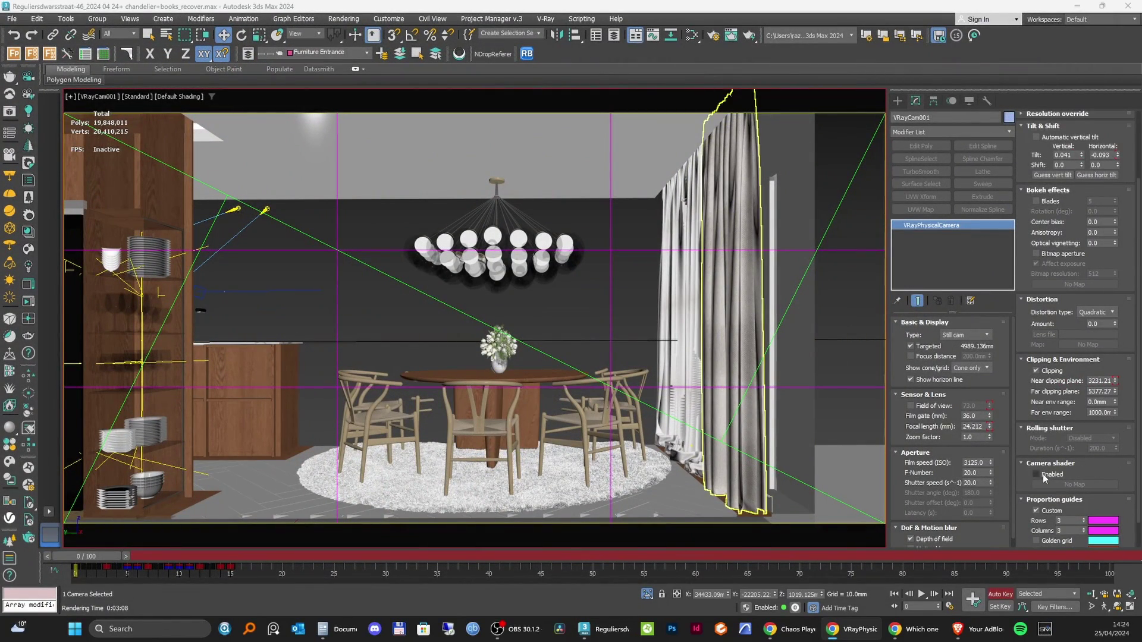
Turn off Depth of field and turn on Motion blur for VRayCam001, and look through the rolling shutter modes.
scroll(1030, 432, "down", 2)
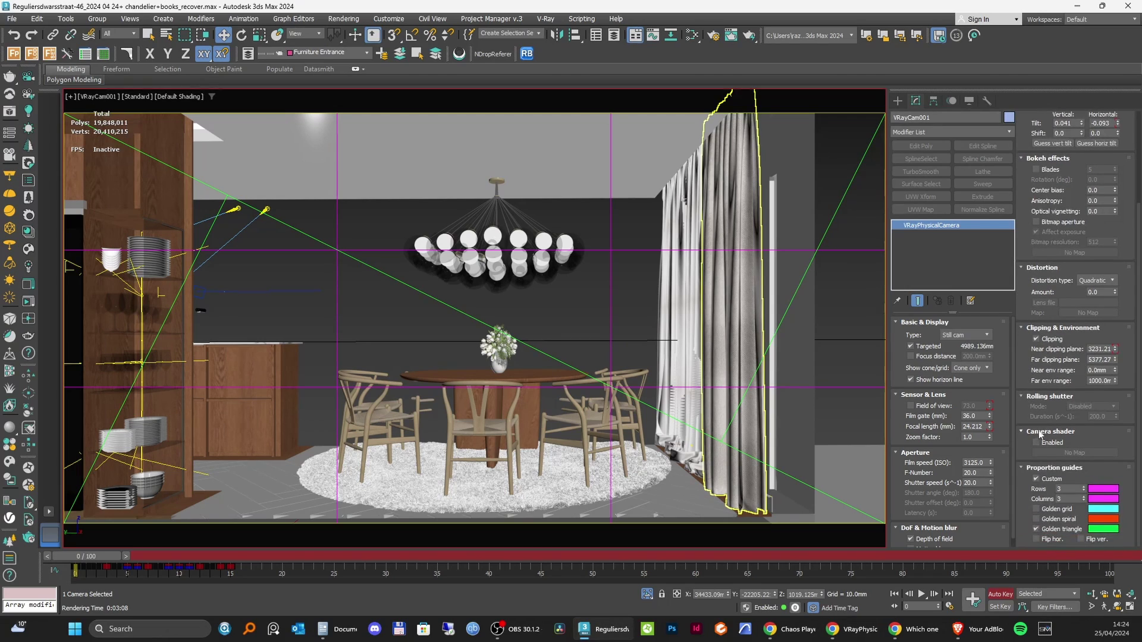
left_click(911, 539)
left_click(910, 549)
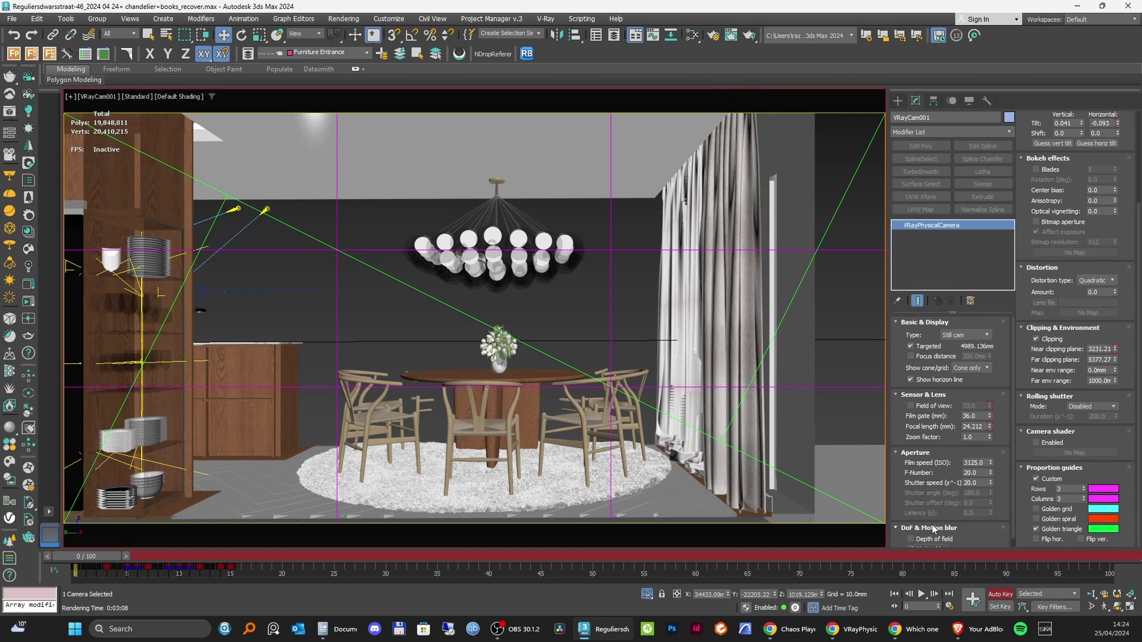
left_click(1101, 406)
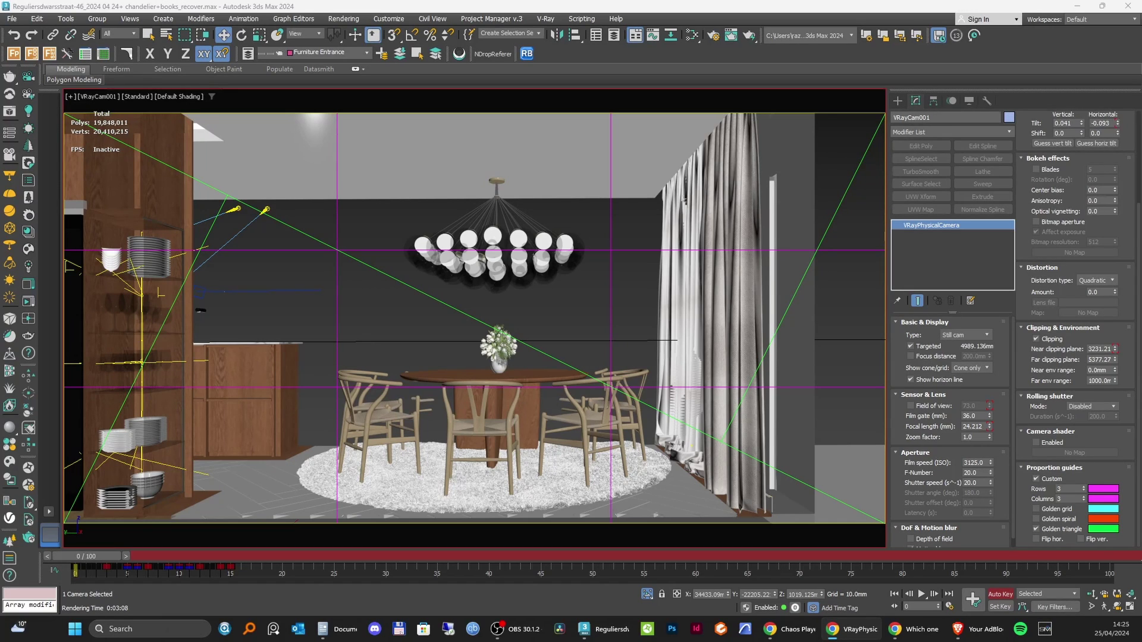
left_click_drag(902, 493, 901, 471)
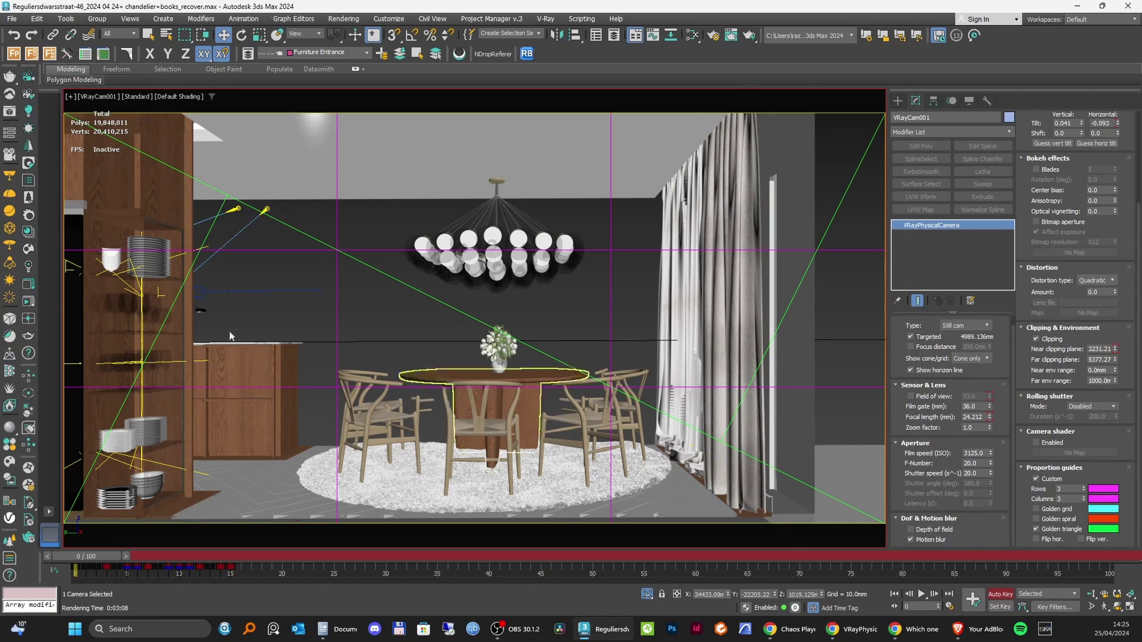
Switch to the VRayPhysicalCamera documentation in Chrome and compare the rolling shutter example with the effect on and off.
left_click_drag(0, 51, 522, 41)
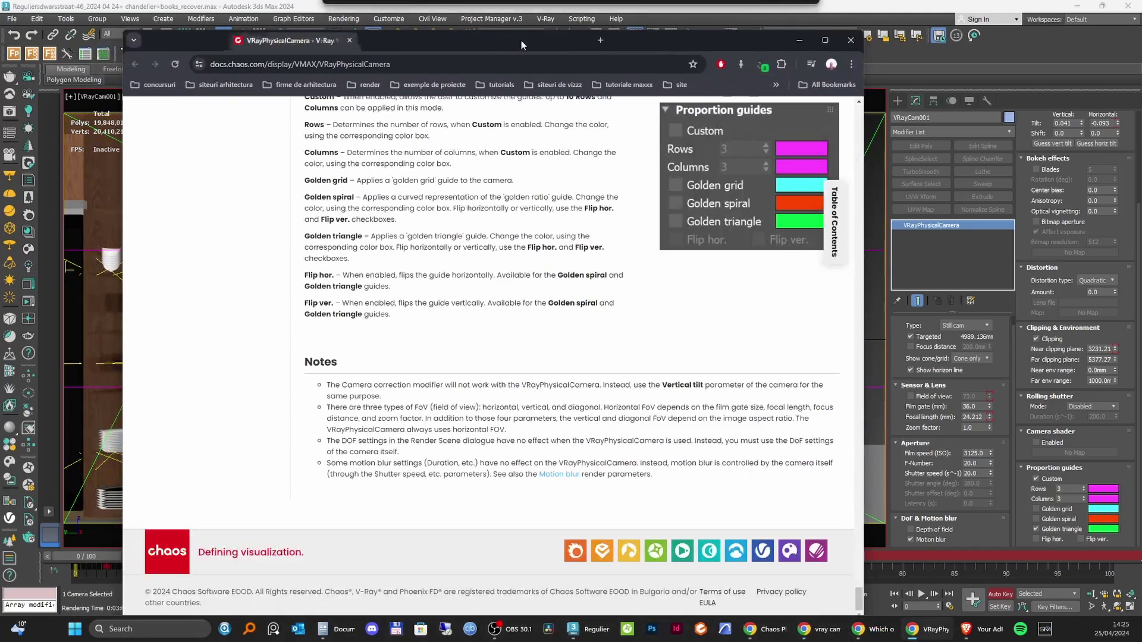
double_click(570, 38)
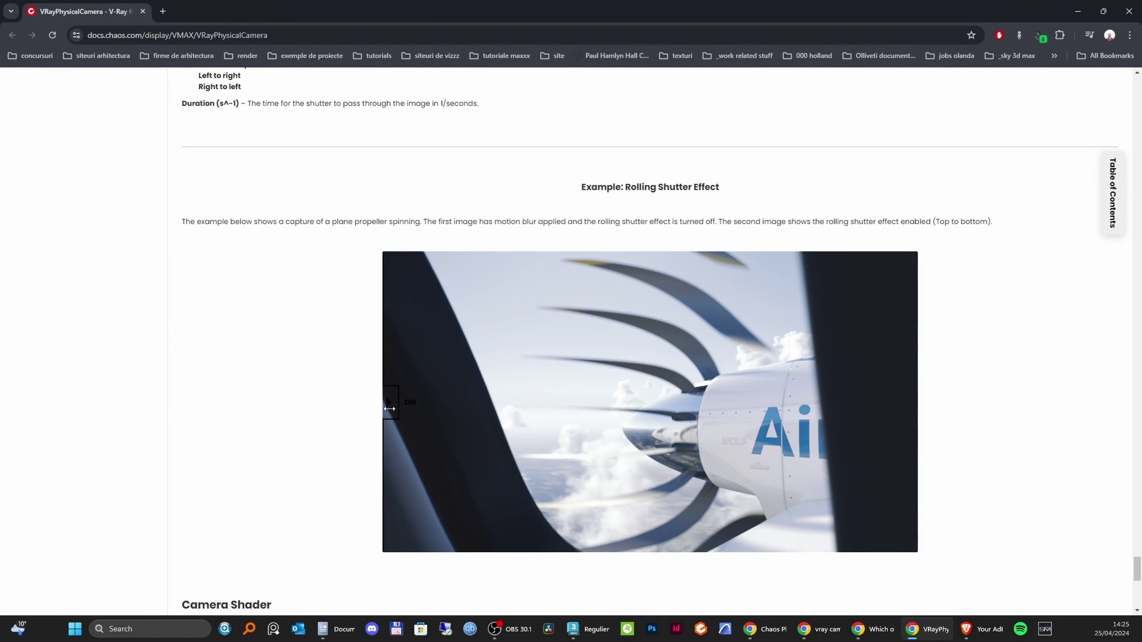
left_click_drag(389, 408, 1090, 378)
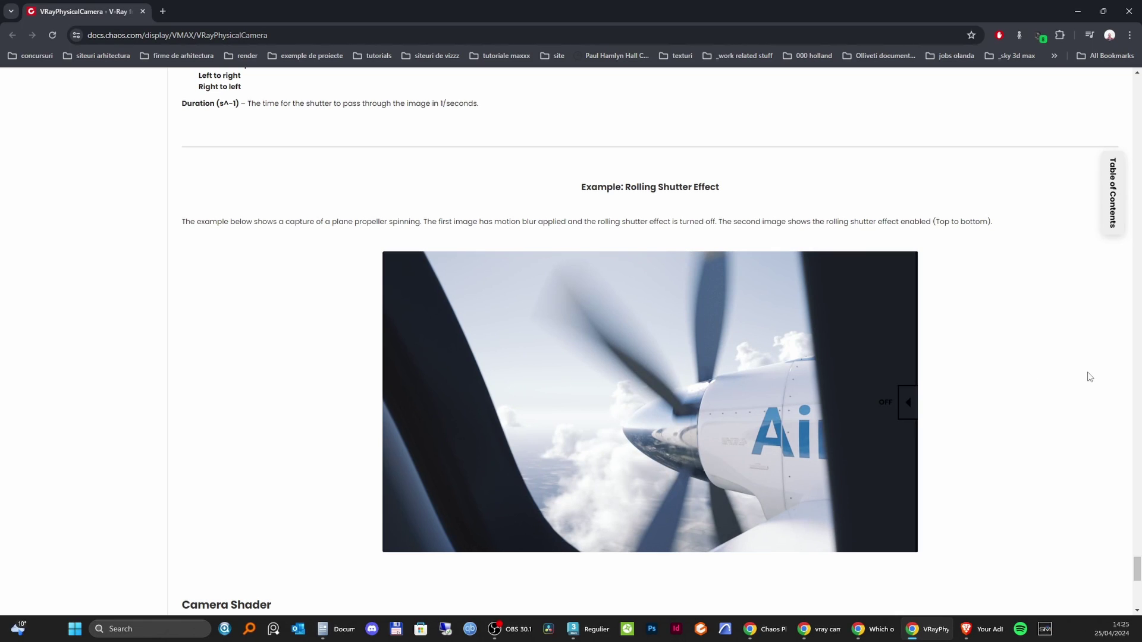
left_click_drag(907, 402, 387, 408)
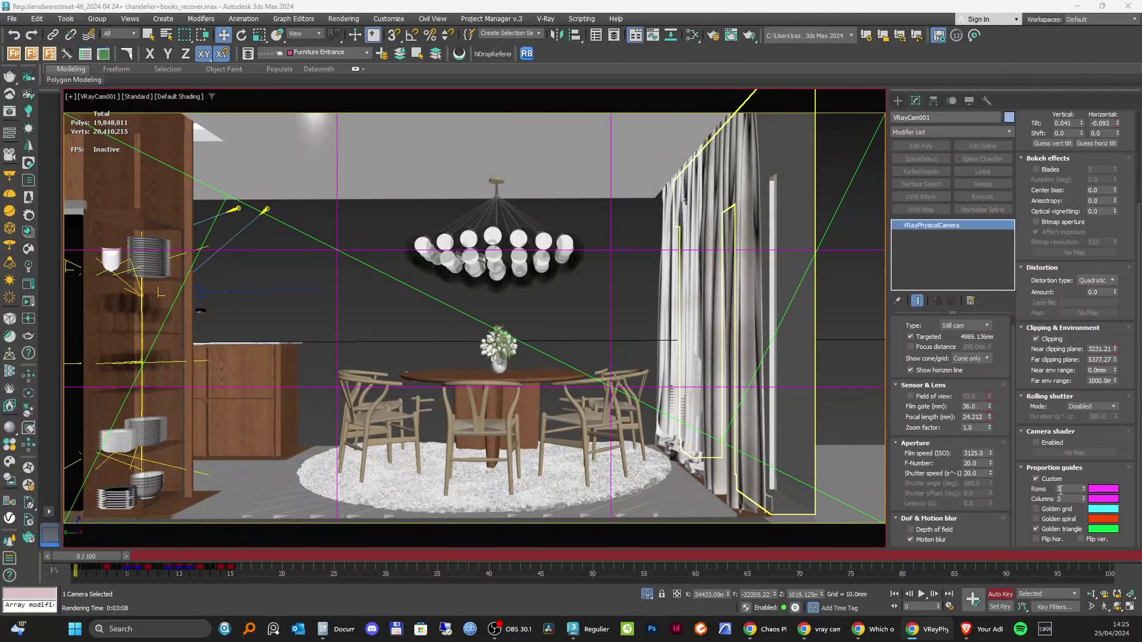
Turn off the Golden triangle proportion guide for VRayCam001.
left_click(1027, 418)
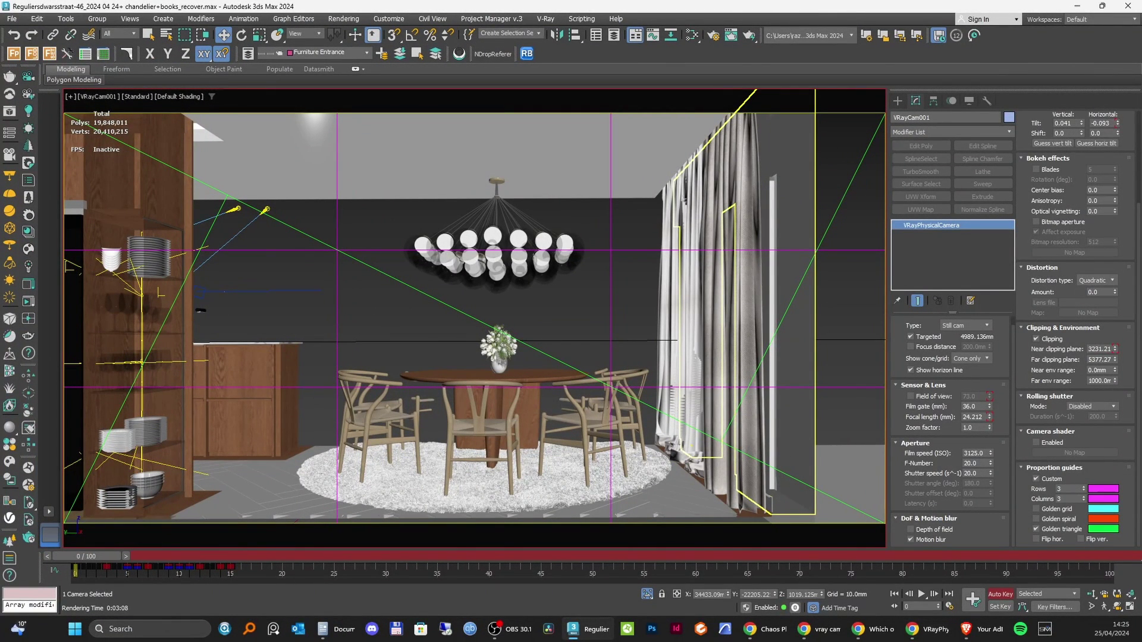
key("alt+Tab")
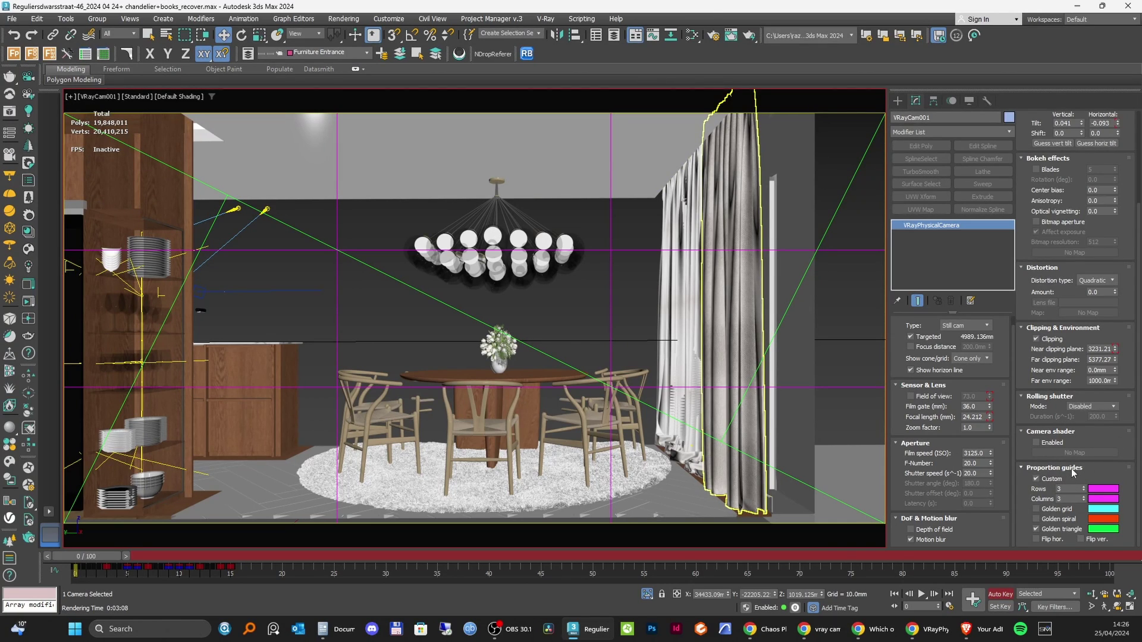
left_click(1047, 531)
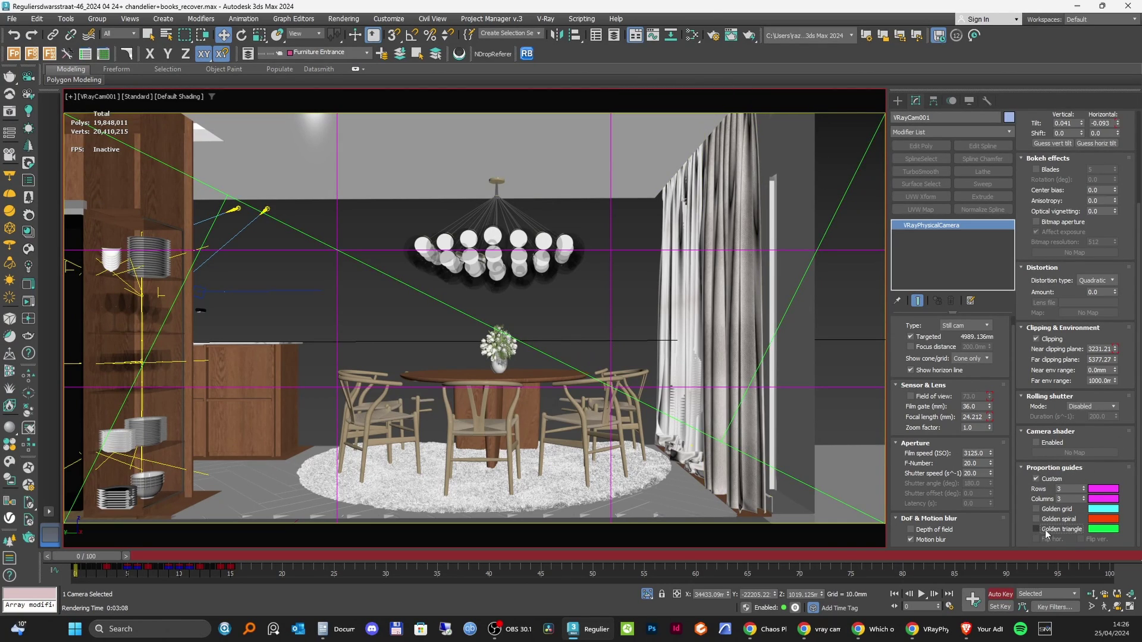
Switch to the Japanese Villa tutorial on YouTube in Chrome and view the composition guides section around 1:13.
left_click(942, 632)
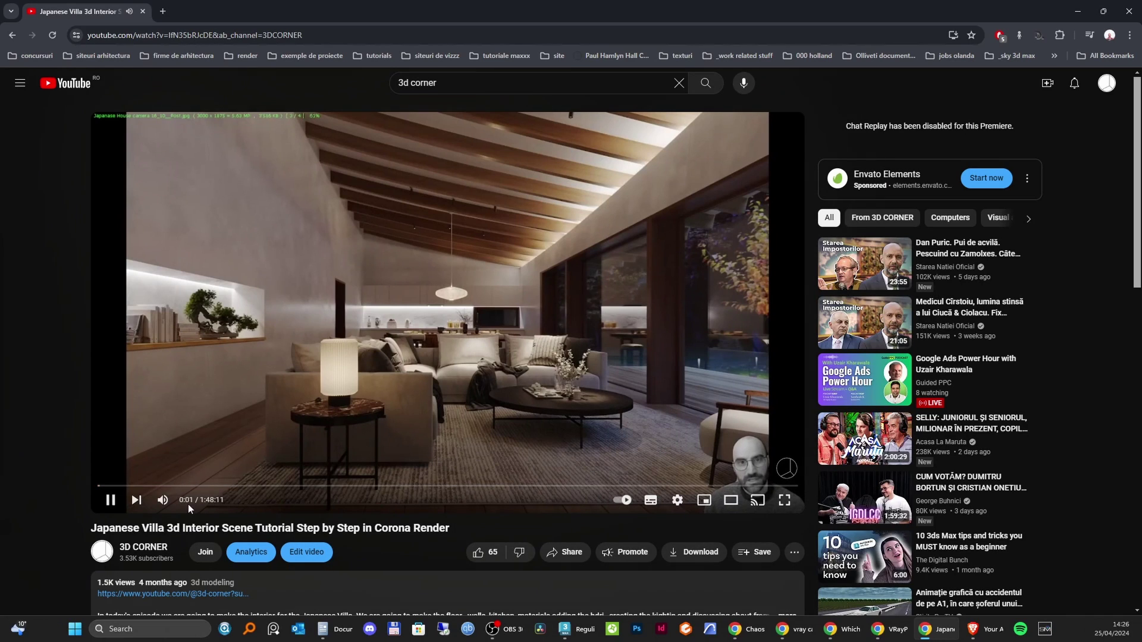
left_click(572, 486)
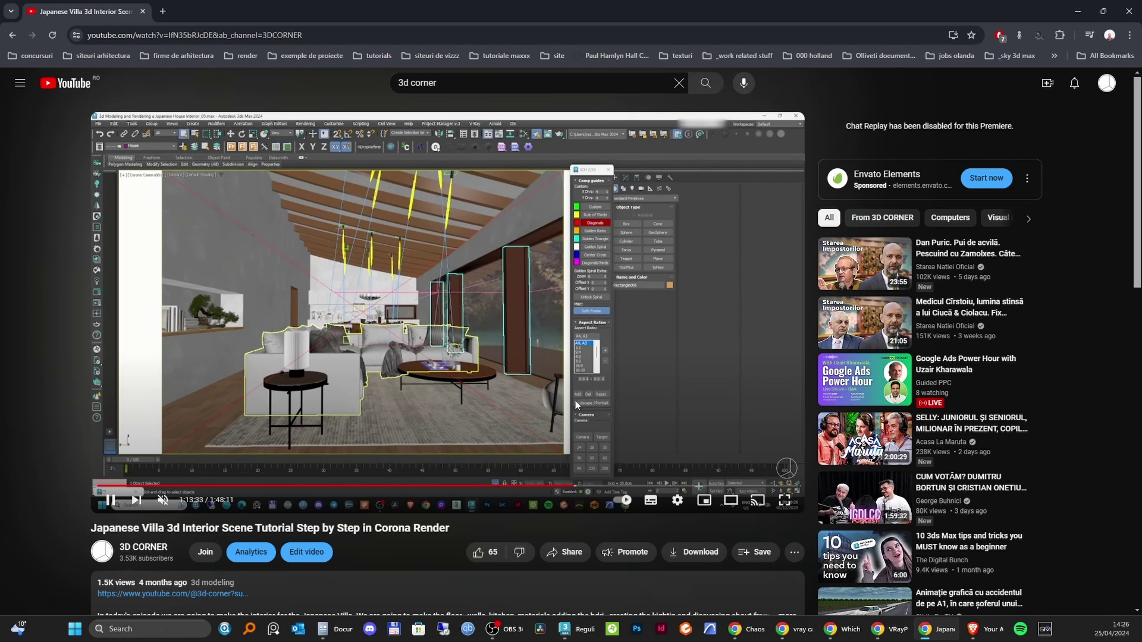
mouse_move(574, 487)
left_mouse_down()
mouse_move(510, 487)
mouse_move(570, 487)
left_mouse_up()
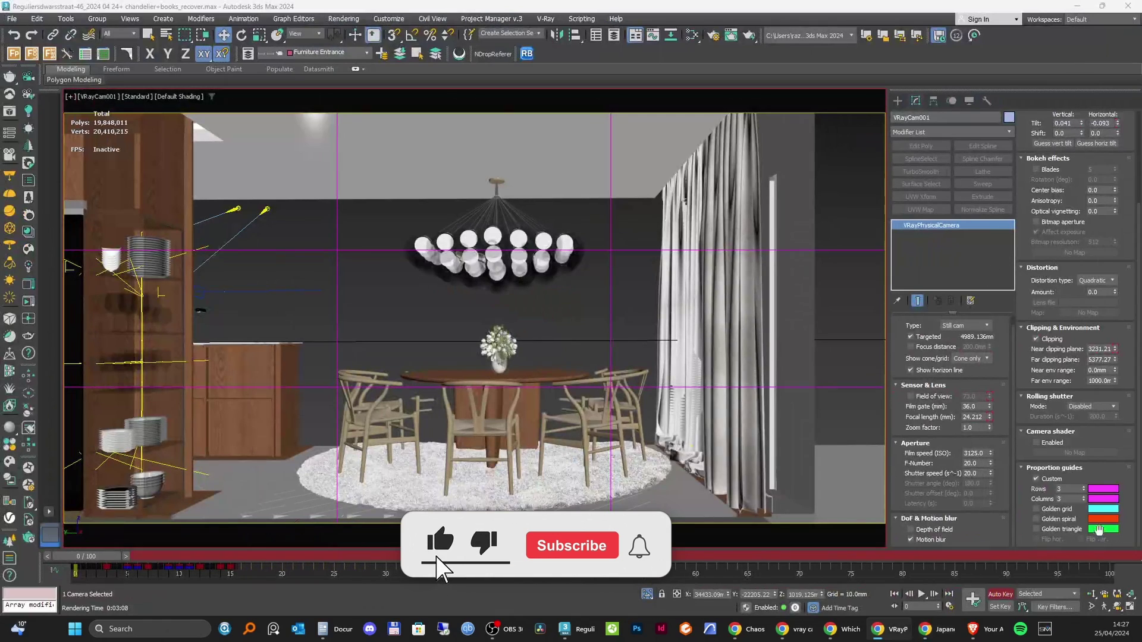
Switch back to 3ds Max and turn on the Golden grid, Golden spiral and Golden triangle guides for VRayCam001.
left_click(1036, 443)
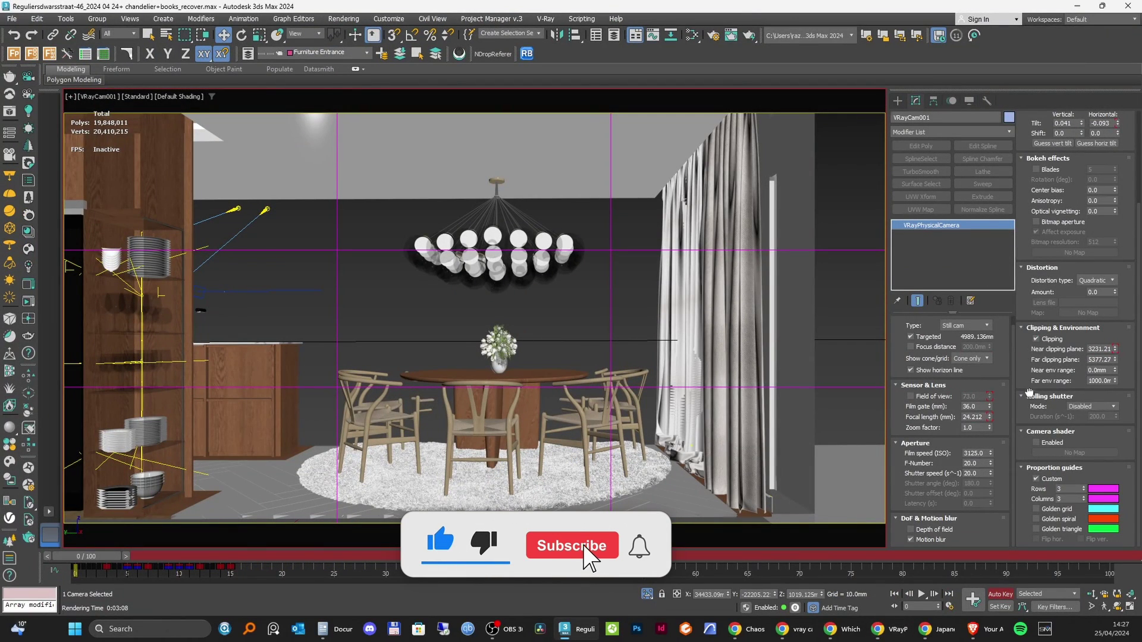
left_click(1036, 510)
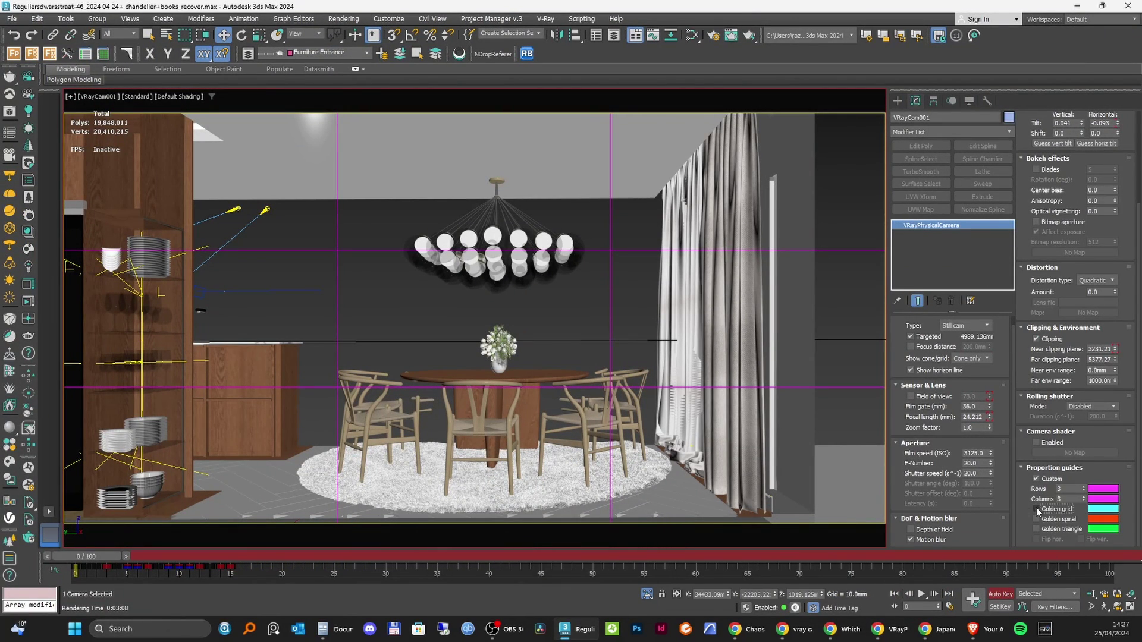
left_click(1035, 519)
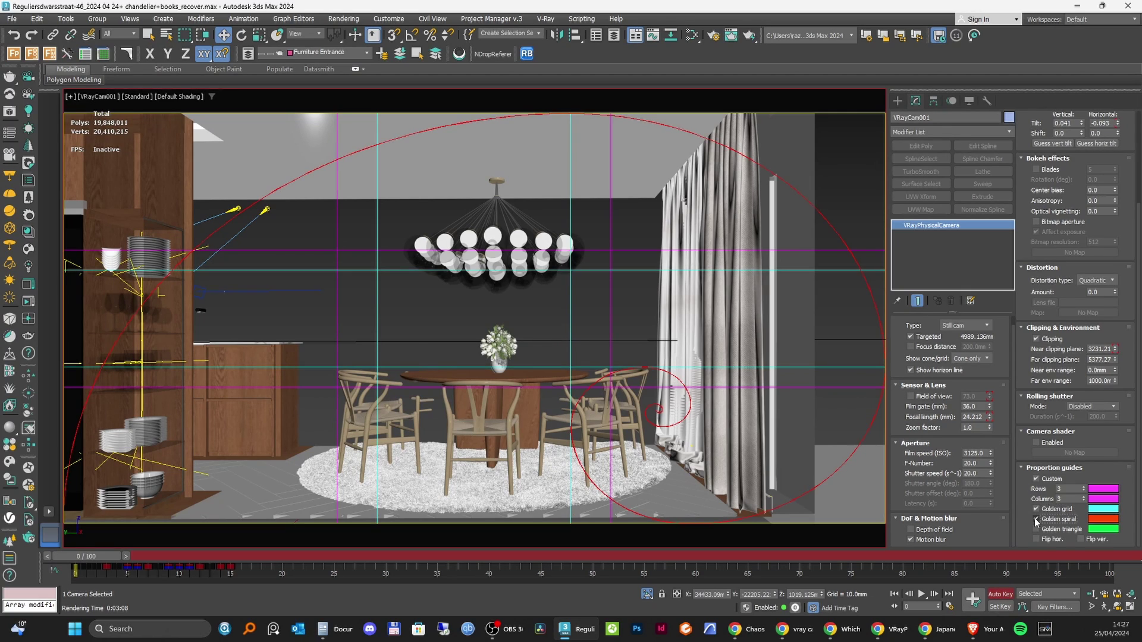
left_click(1036, 529)
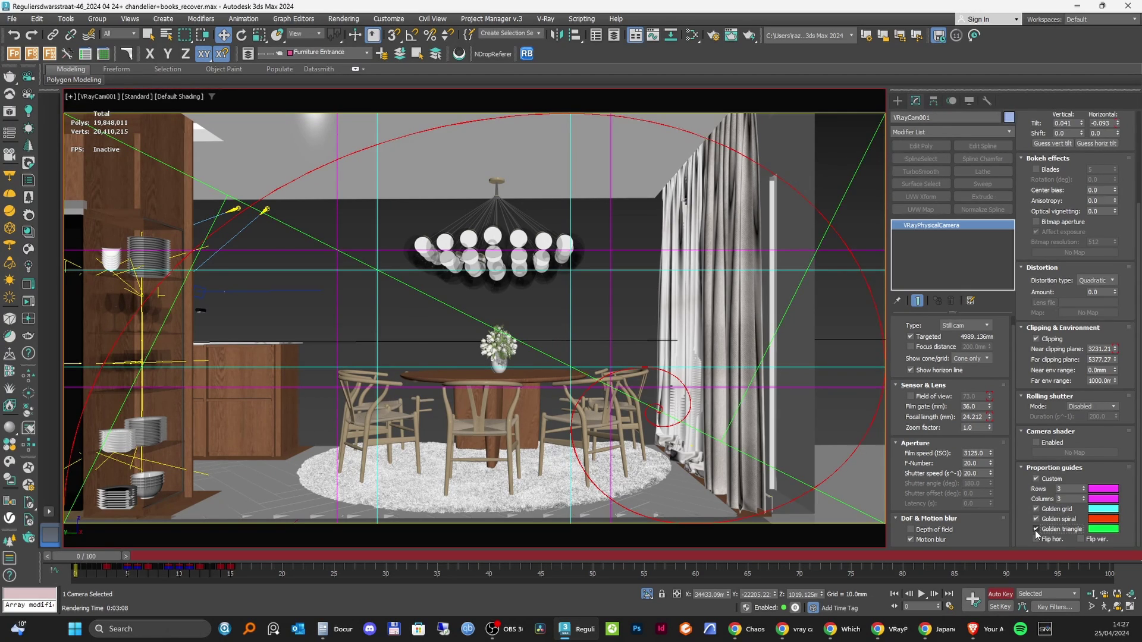
Try flipping the golden spiral and triangle guides horizontally and restore their original orientation.
left_click(1036, 539)
left_click(1036, 539)
left_click(1036, 539)
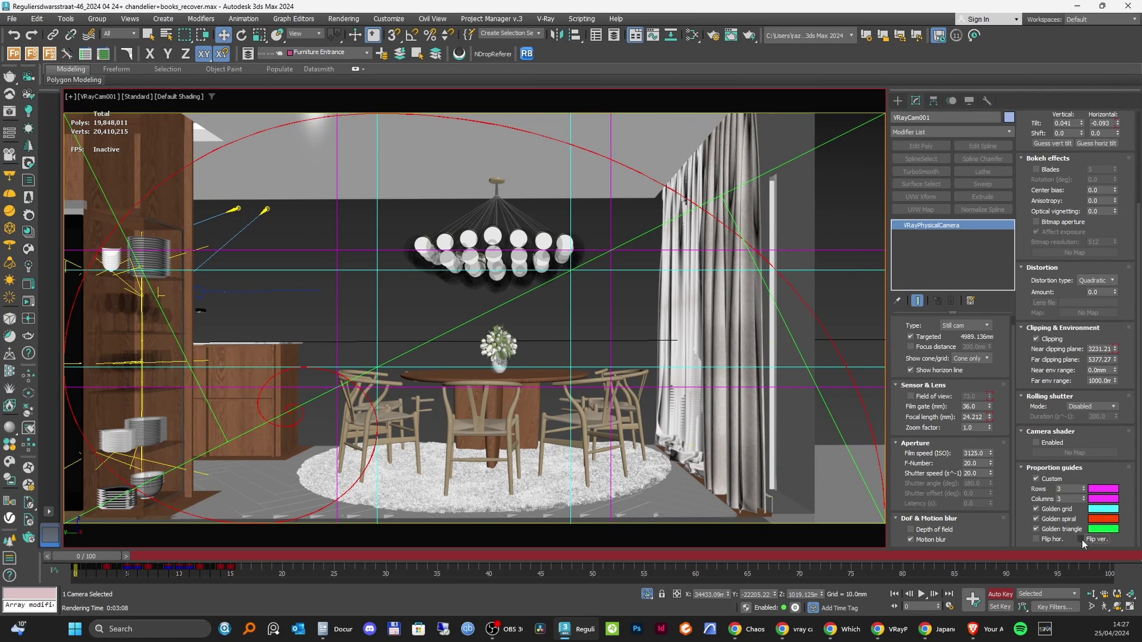
Change the colour of the custom guide's rows to purple, RGB 120, 70, 190.
left_click(1103, 489)
left_click(889, 412)
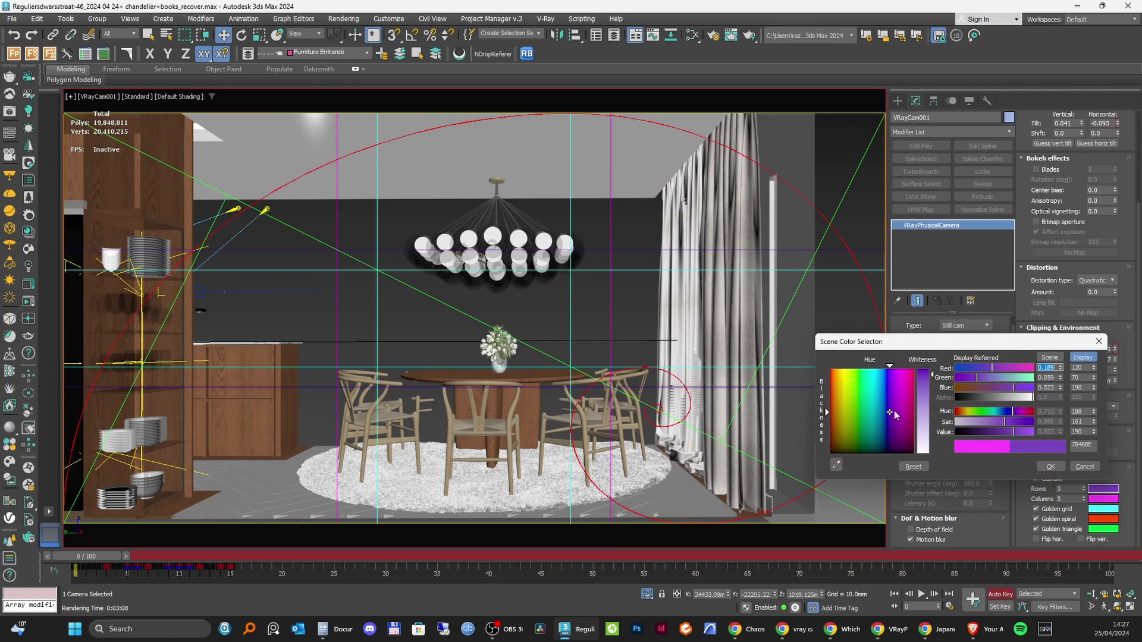
left_click(1050, 467)
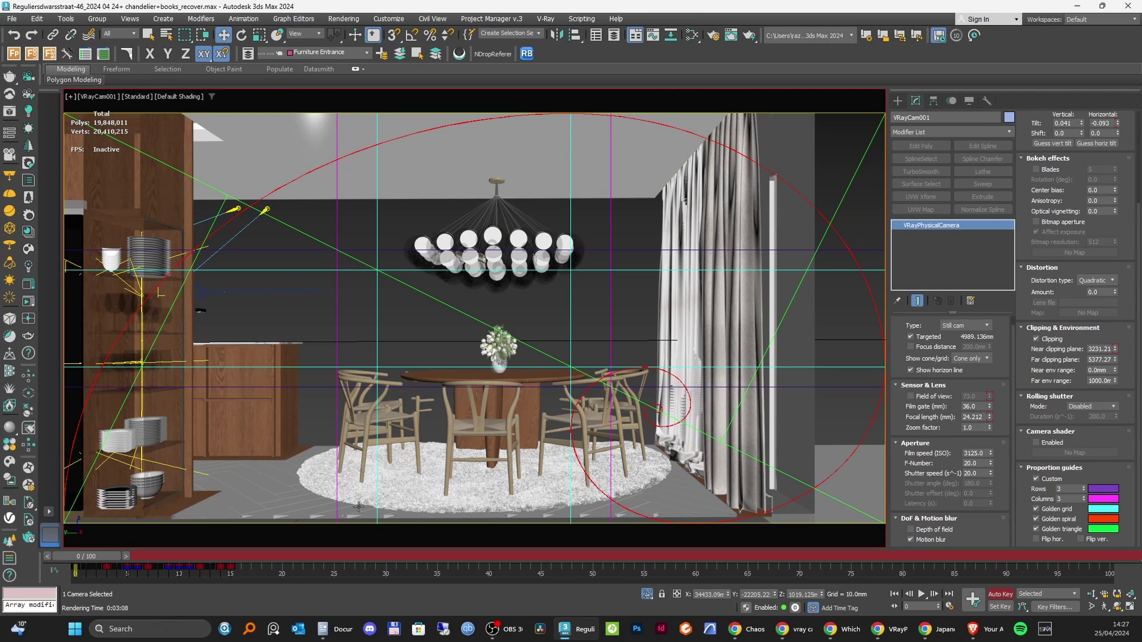
key("space")
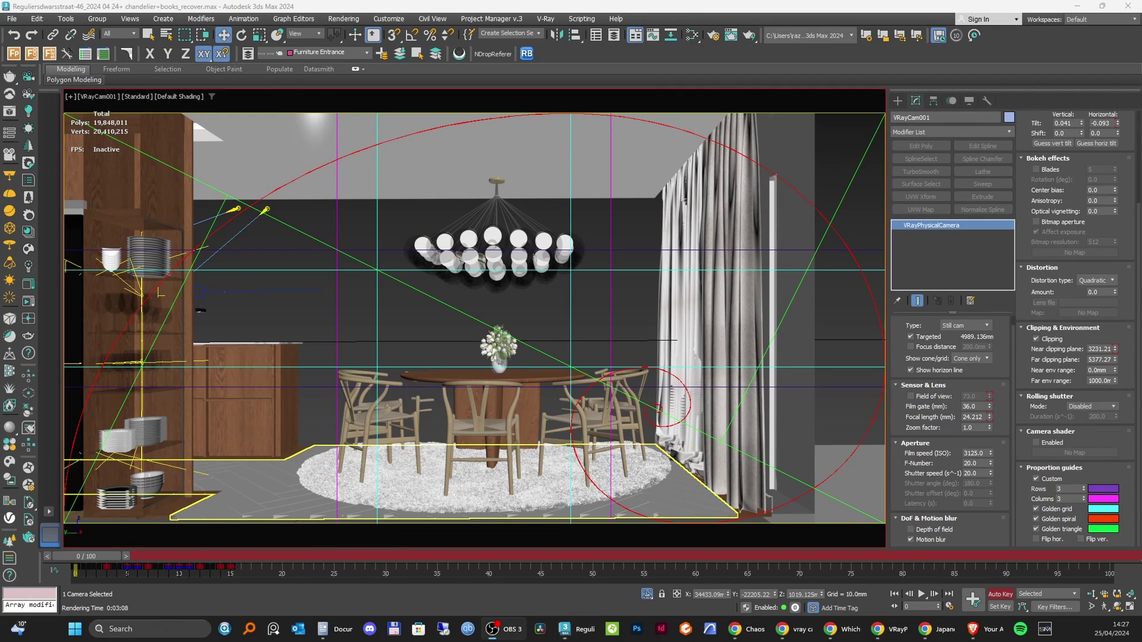